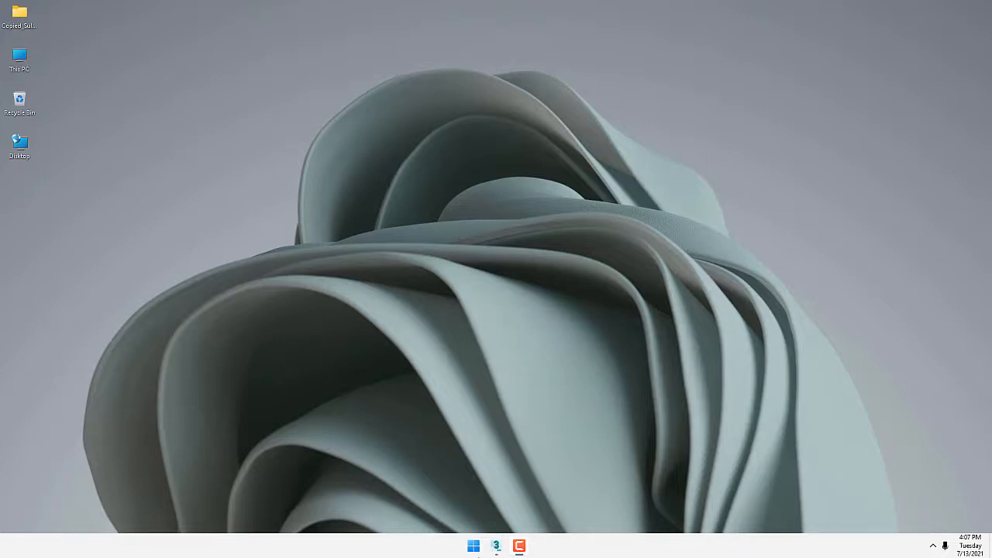
Open Notepad and write "1 modelling" as the first line of a new note.
click(473, 547)
text(note)
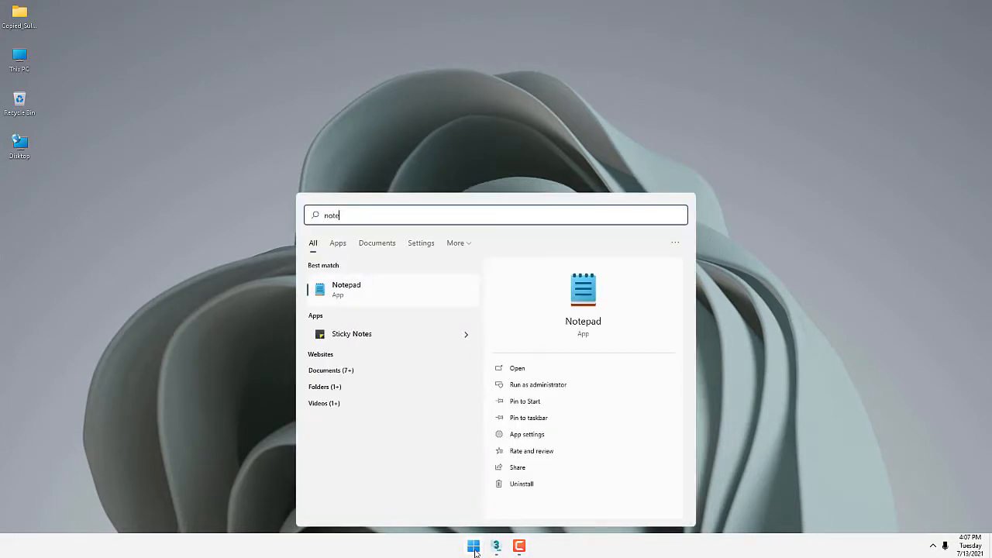
key(Return)
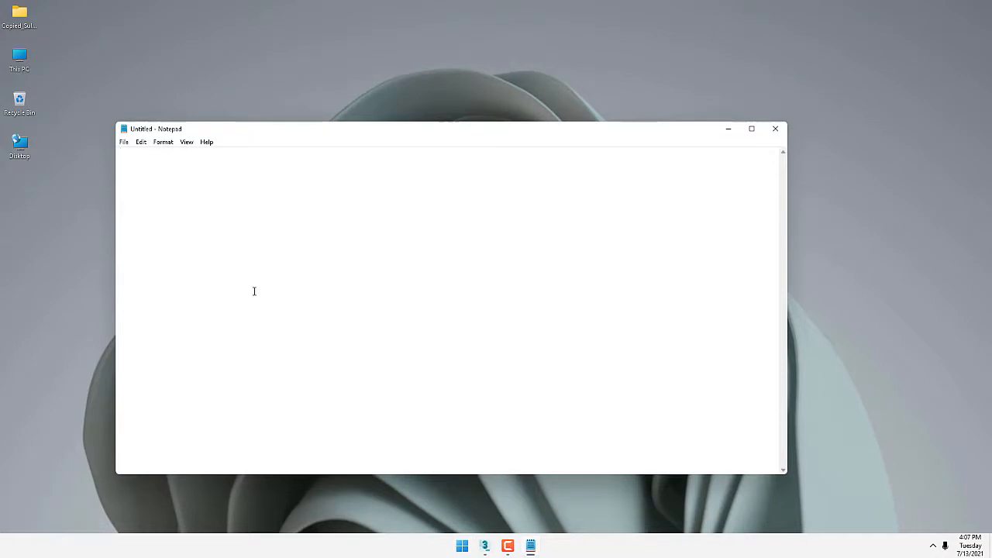
text(1 )
text(oodelling)
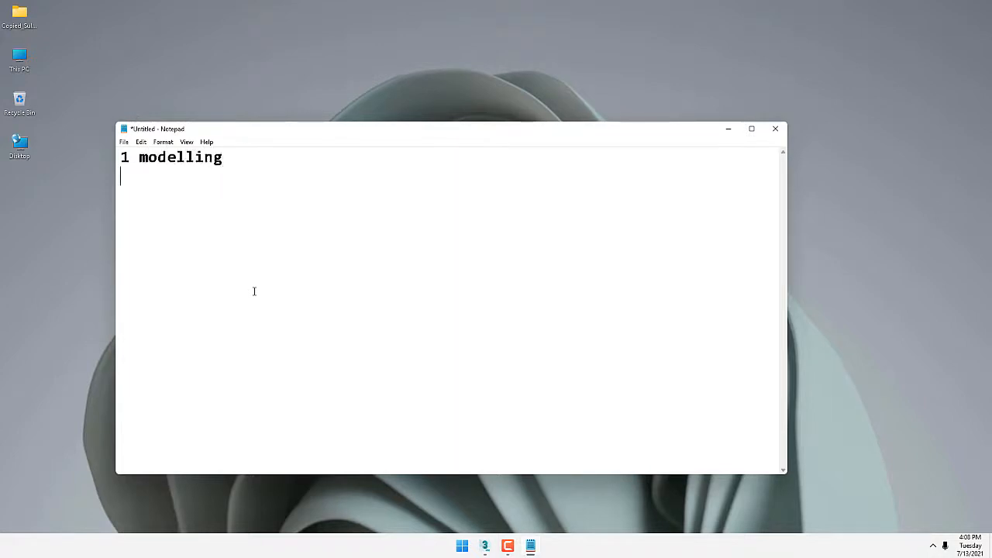
key(Return)
Add the second line "2 surfacing or texturing" to the note.
text(2 sufa)
key(BackSpace)
key(BackSpace)
text(rfacing)
key(Return)
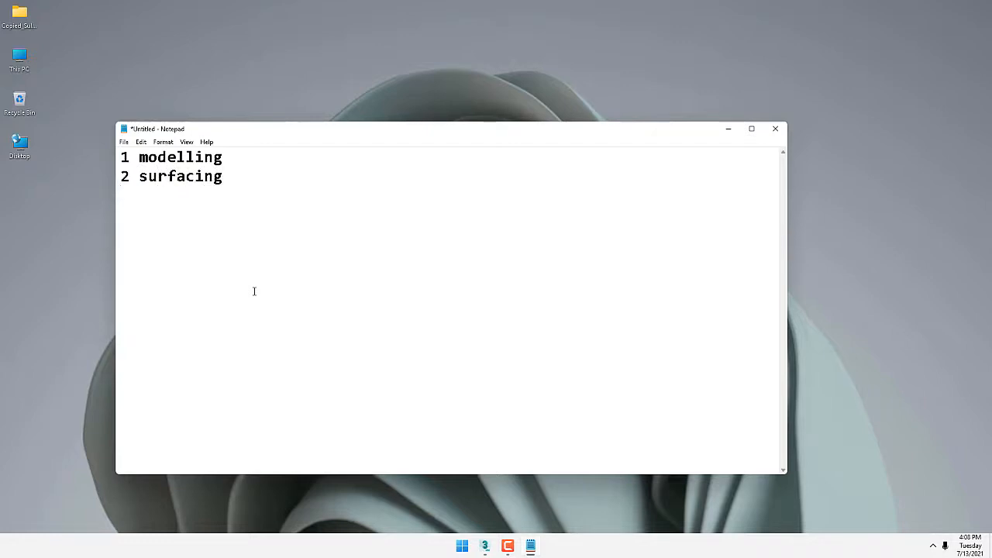
text(or texturin)
text(g)
key(Return)
Add the lines "3 lighting" and "4 animation or motion" to the note.
text(3)
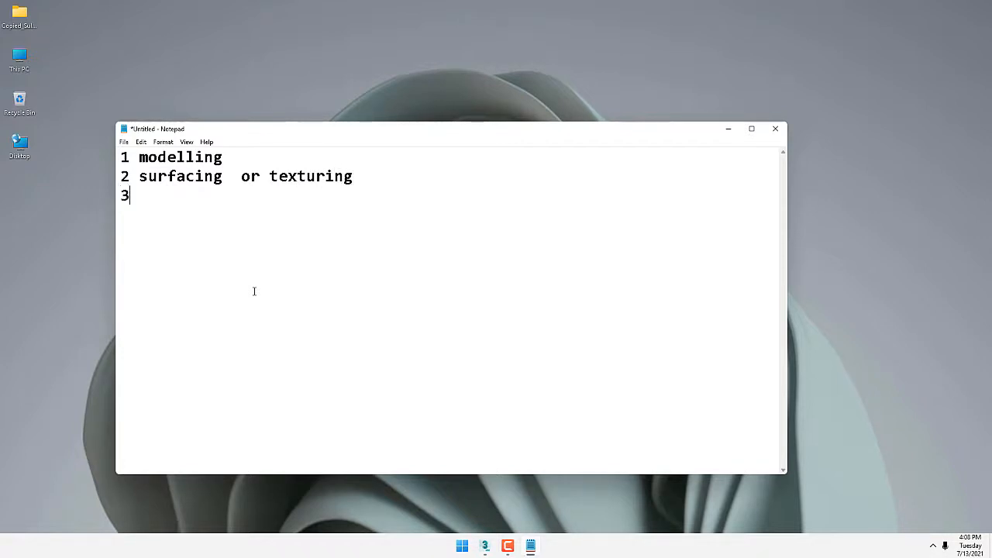
text( lighting)
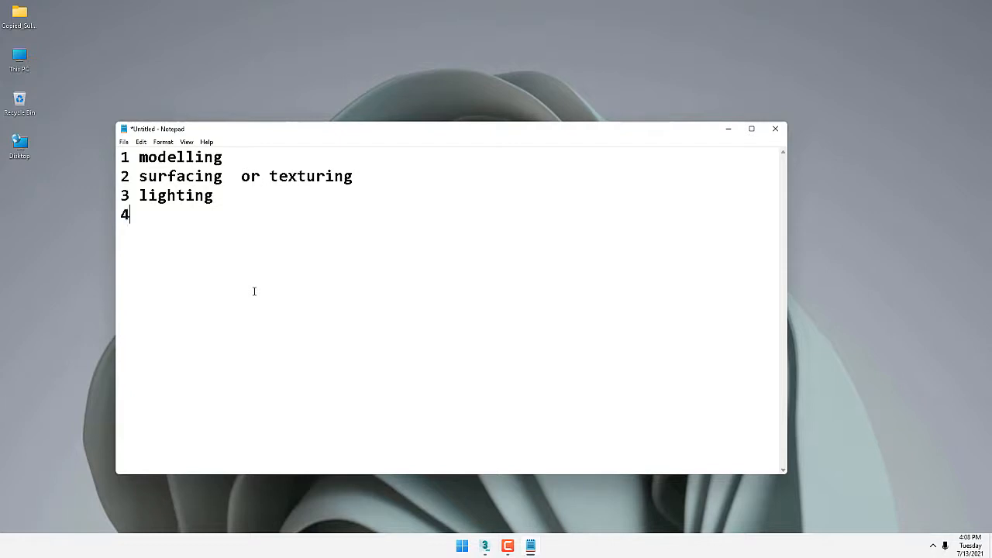
text(animation )
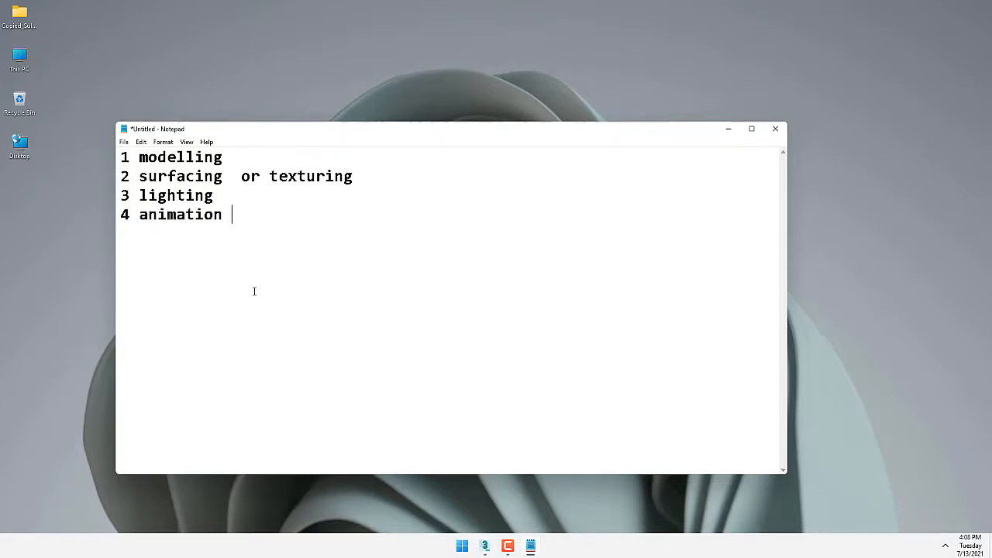
text(or motion )
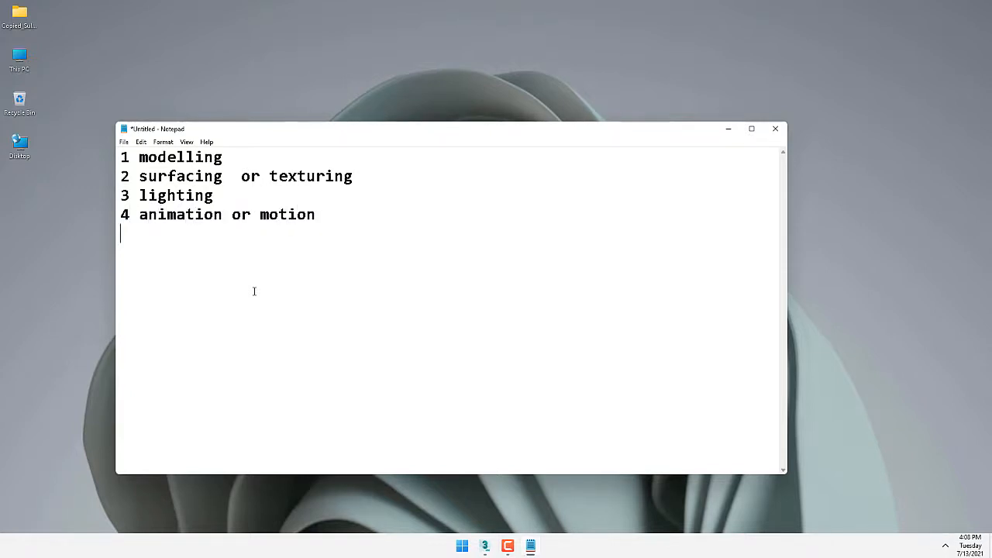
Add the fifth line "5 Rendering" to the note.
text(5 Renderin g)
key(BackSpace)
key(BackSpace)
text(g)
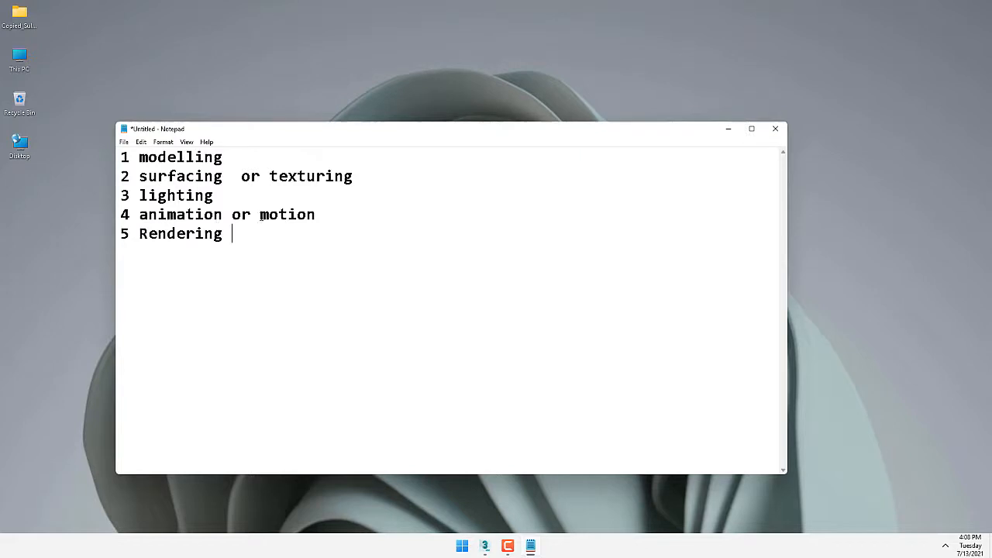
Switch to 3ds Max and maximize its window to view the character model from the front.
click(486, 546)
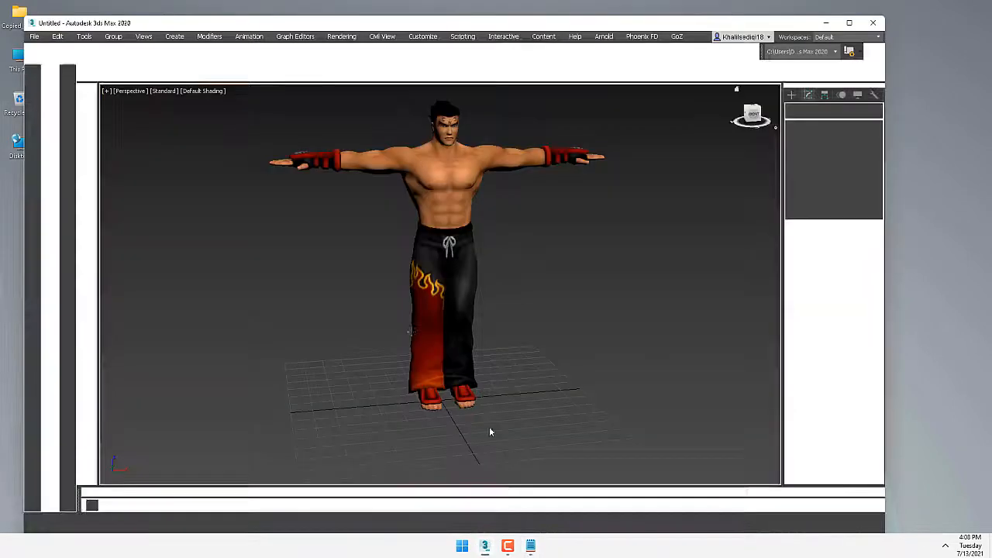
middle_drag(436, 256, 429, 305)
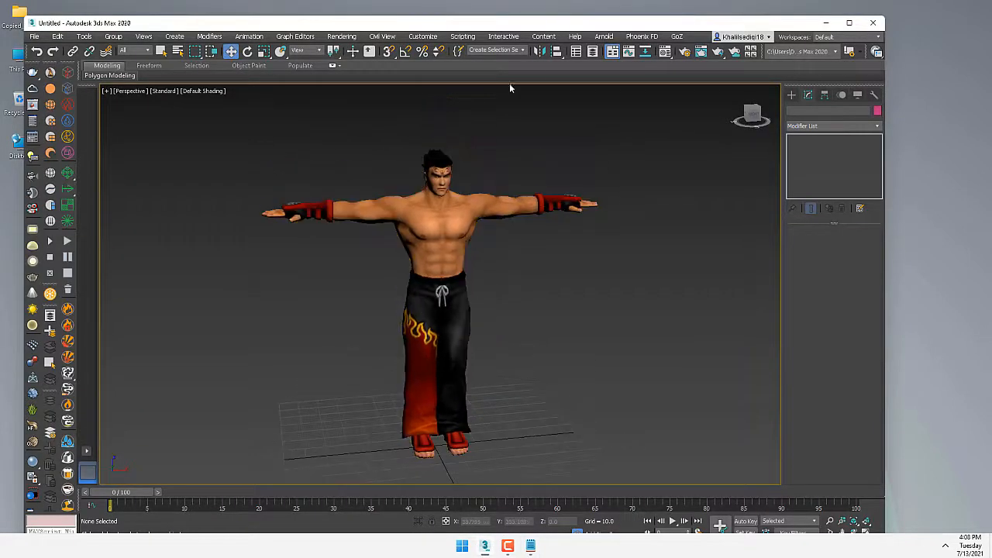
double_click(523, 24)
alt+middle_drag(469, 273, 446, 286)
click(443, 285)
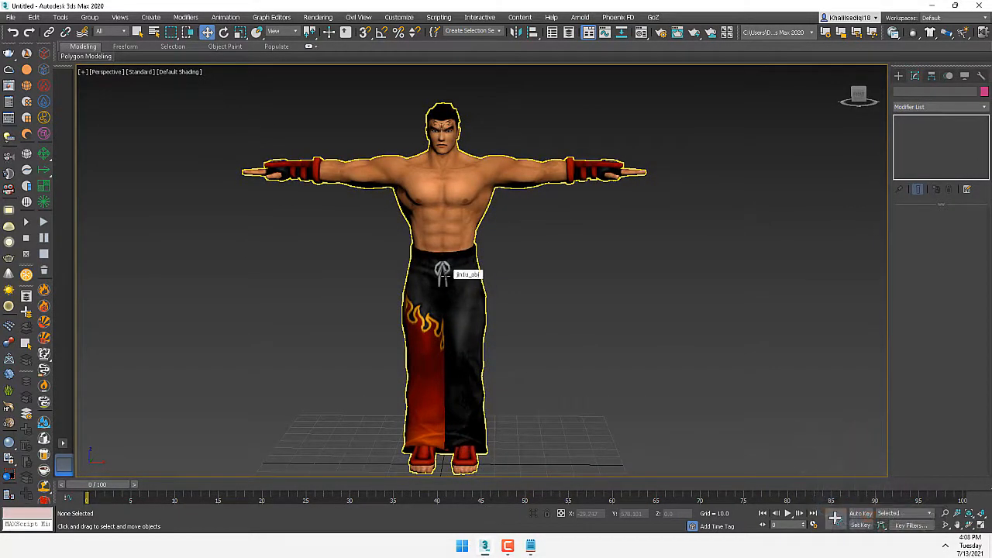
mouse_move(446, 256)
alt+middle_down()
mouse_move(484, 256)
mouse_move(442, 253)
alt+middle_up()
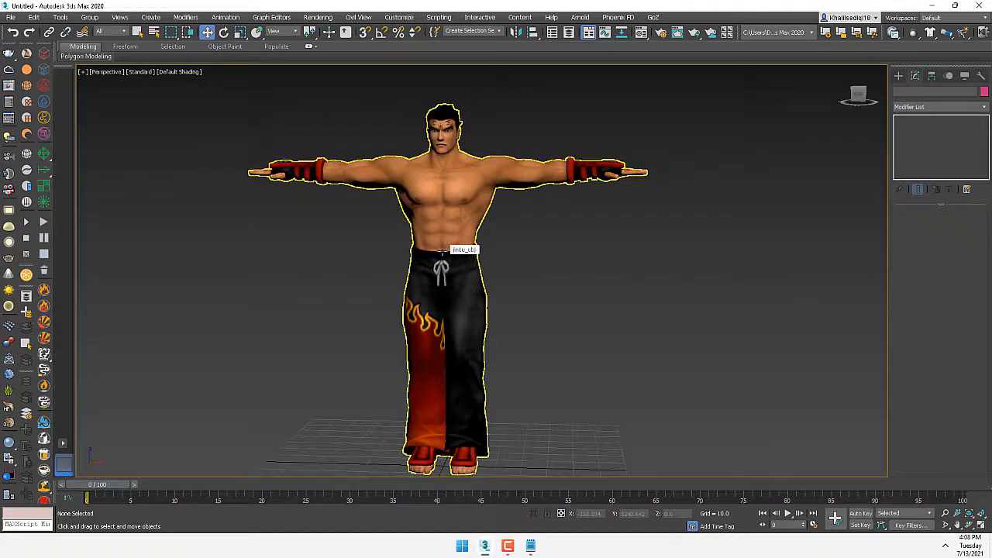
Select the character mesh and convert it to an Editable Poly.
middle_drag(464, 205, 474, 265)
click(473, 265)
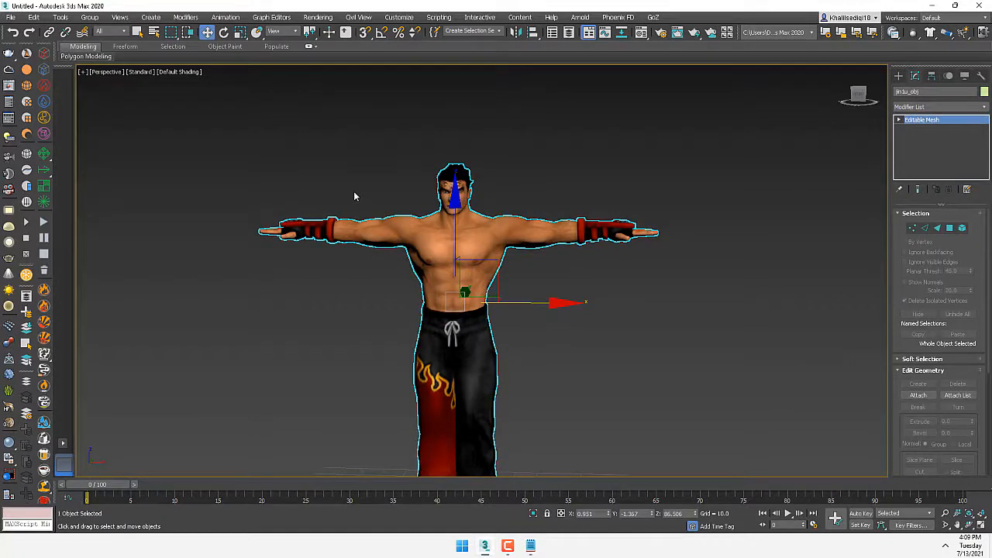
click(586, 287)
click(465, 232)
right_click(480, 238)
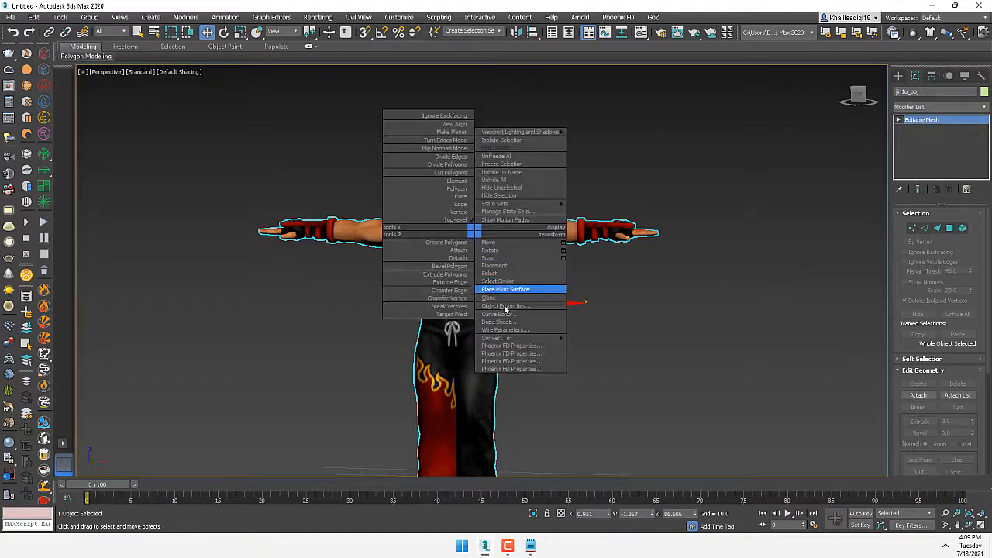
mouse_move(516, 339)
click(601, 347)
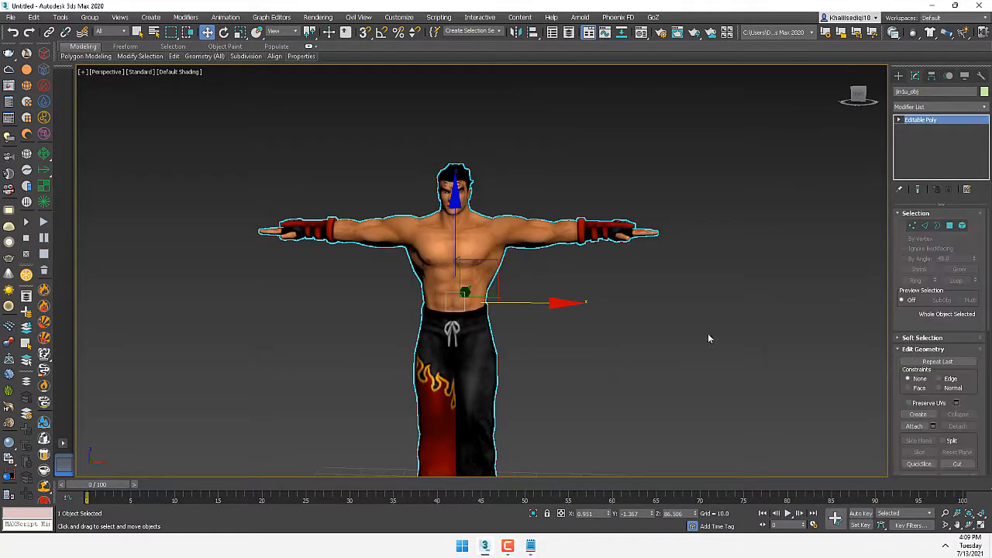
Try to create a small box primitive on the grid beside the character's feet.
click(834, 256)
click(505, 229)
middle_drag(571, 344, 393, 246)
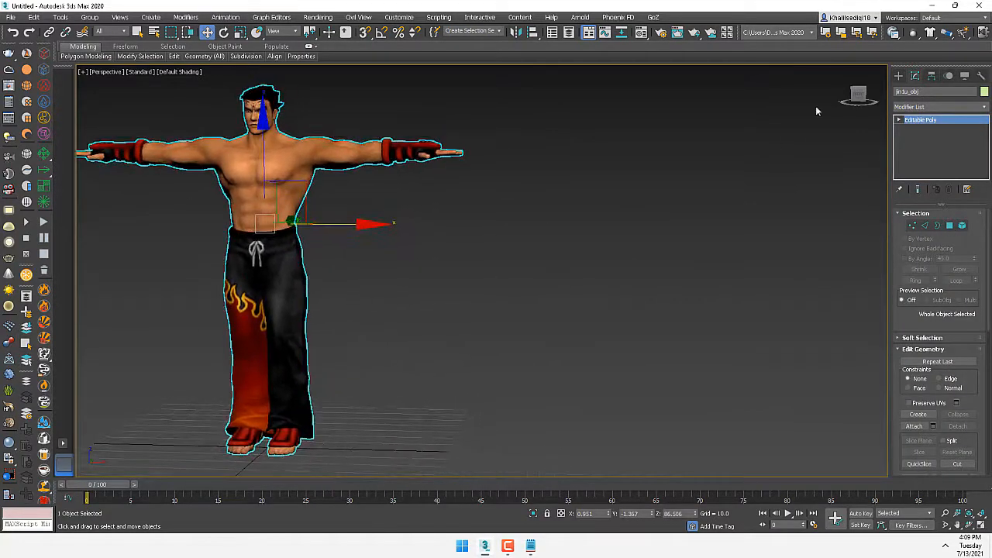
click(898, 76)
click(919, 138)
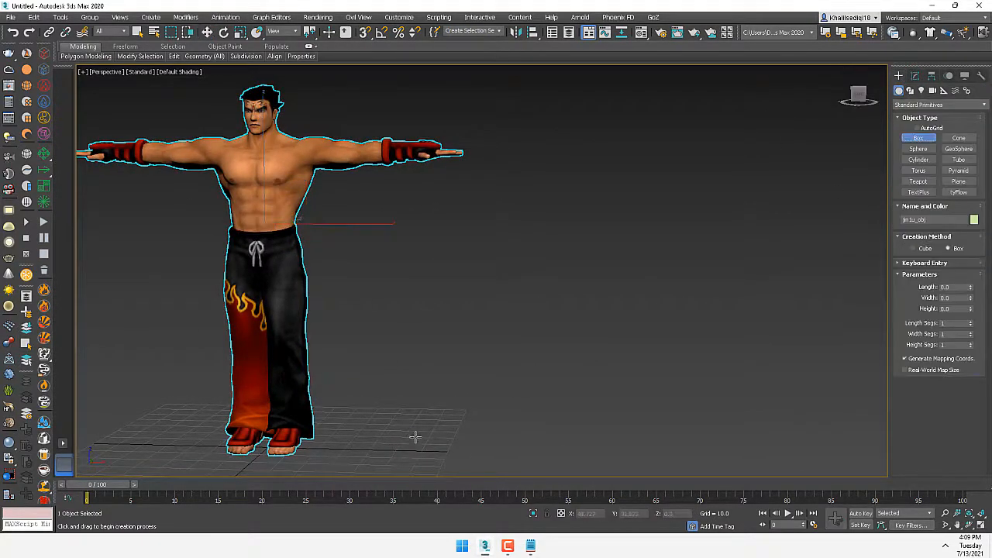
drag(414, 436, 484, 457)
right_click(446, 452)
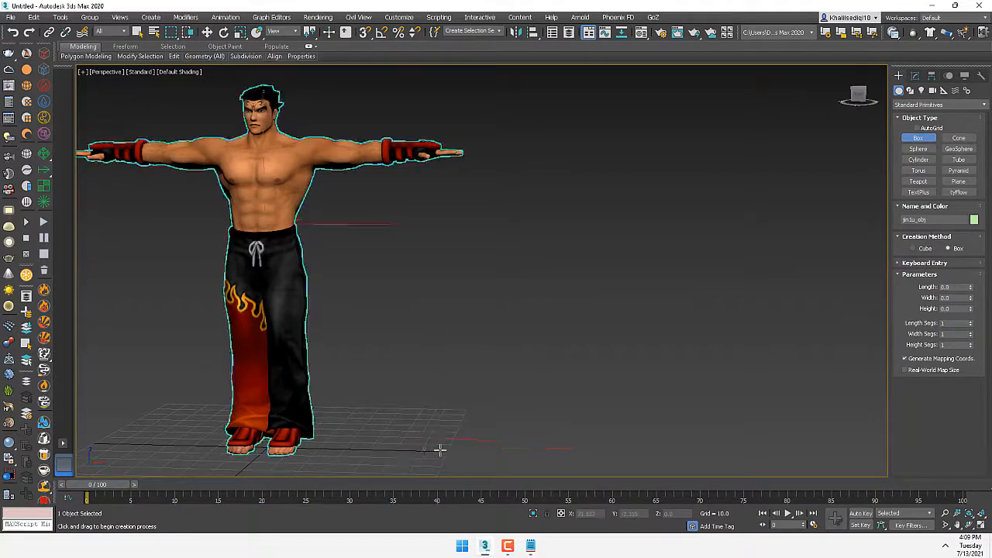
mouse_move(419, 438)
mouse_down()
mouse_move(446, 468)
mouse_move(424, 455)
mouse_up()
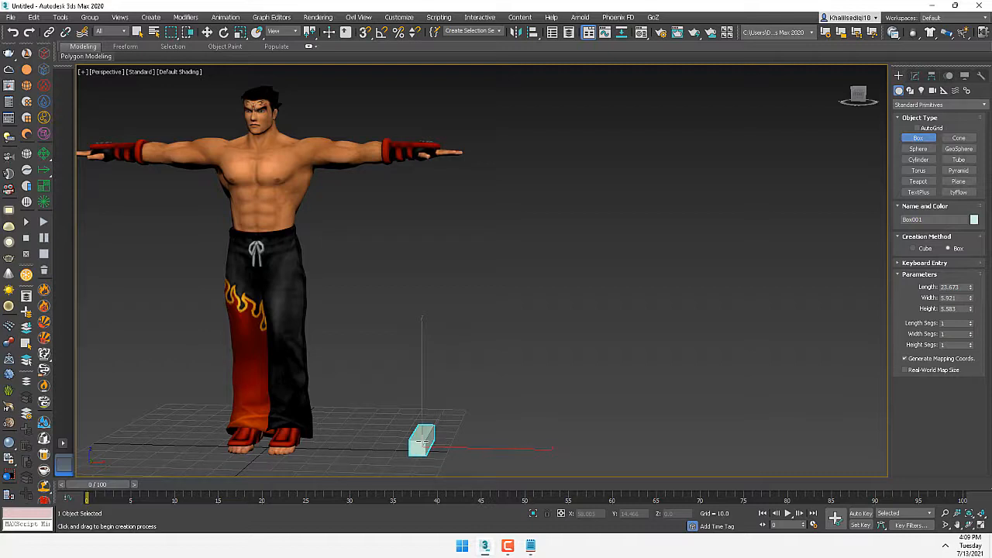
right_click(422, 443)
right_click(423, 439)
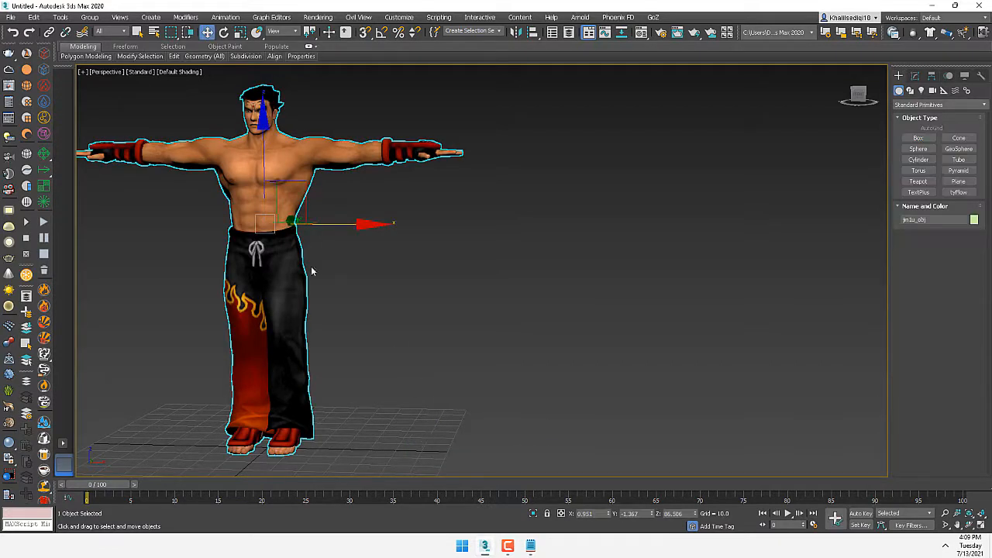
Switch the character's Editable Poly to Element level and inspect separate elements such as the wrist guard, torso and hair.
click(916, 75)
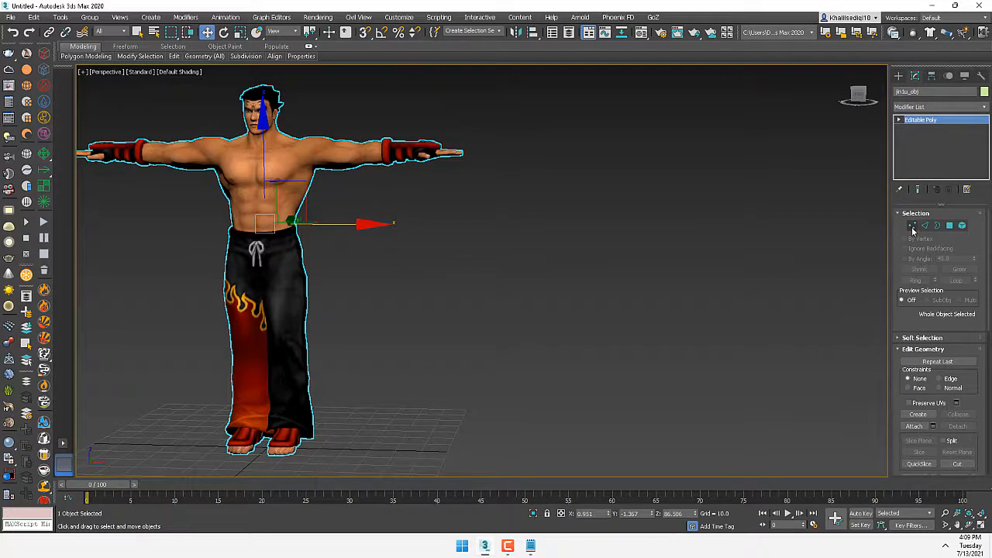
middle_drag(383, 210, 393, 214)
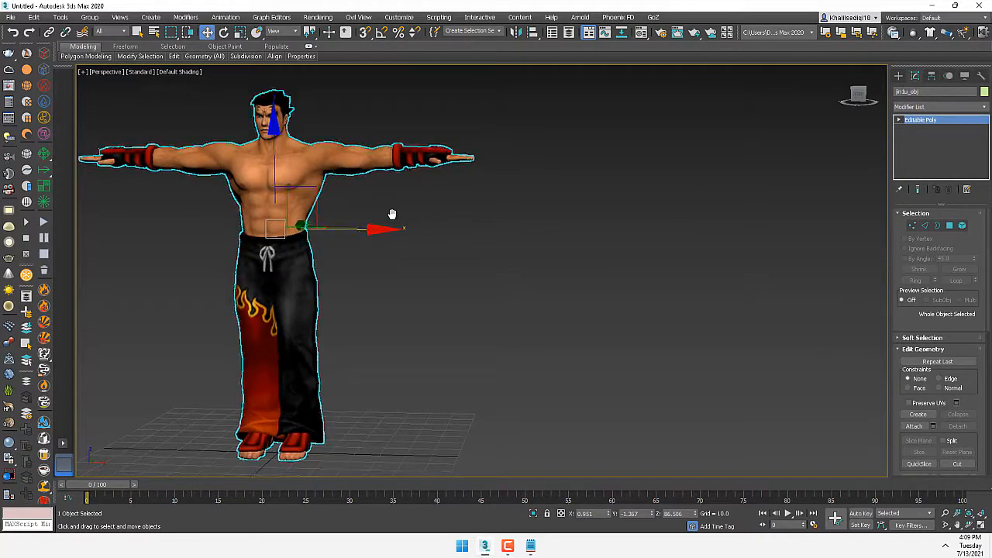
click(962, 226)
click(416, 155)
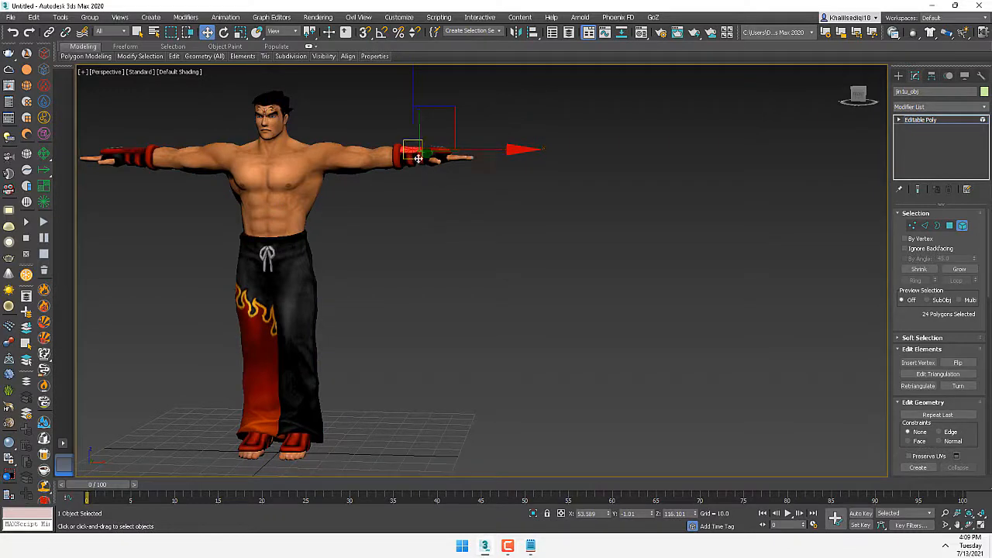
click(272, 247)
click(282, 145)
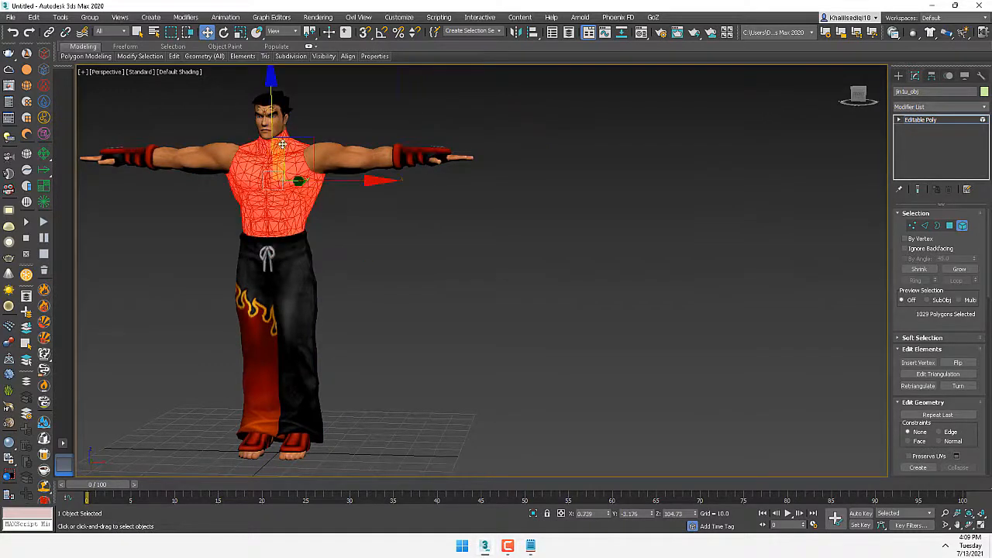
click(282, 100)
click(268, 99)
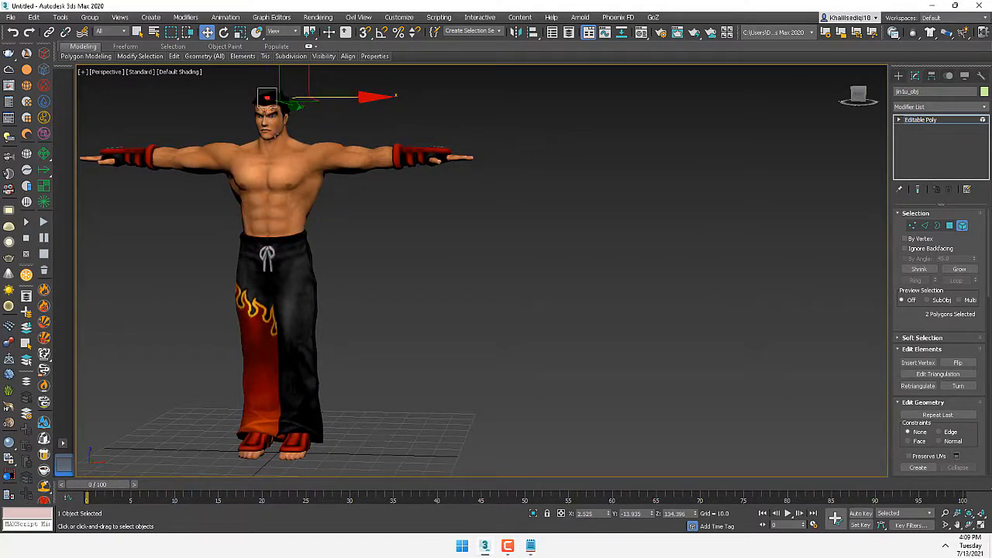
click(273, 114)
Move the character's torso element sideways off the body and undo the move.
click(289, 161)
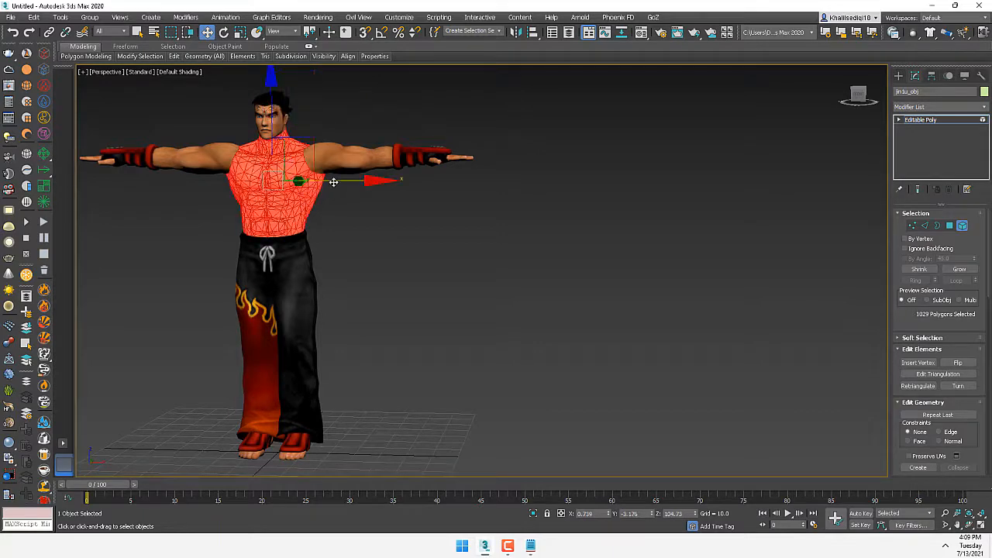
drag(335, 182, 181, 207)
key(ctrl+z)
Select vertices along the character's outstretched arm, scale them uniformly, and leave Vertex level.
click(912, 225)
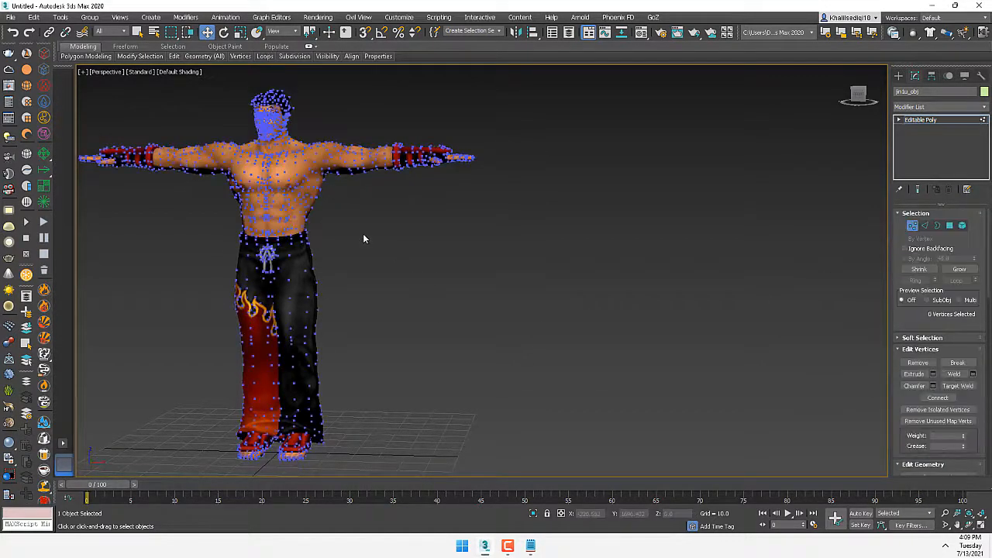
middle_drag(363, 234, 397, 299)
scroll(321, 239, up, 3)
scroll(321, 238, down, 1)
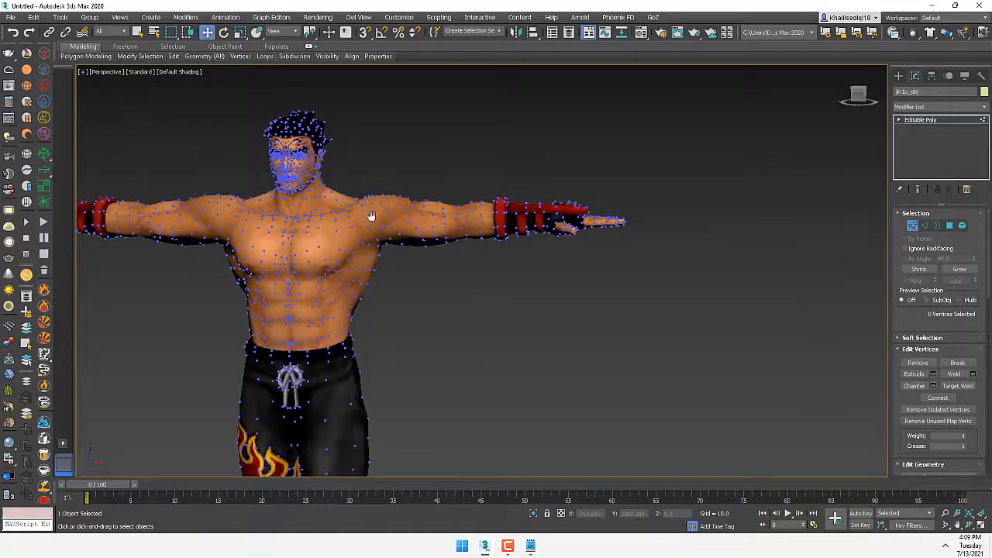
middle_drag(372, 217, 420, 280)
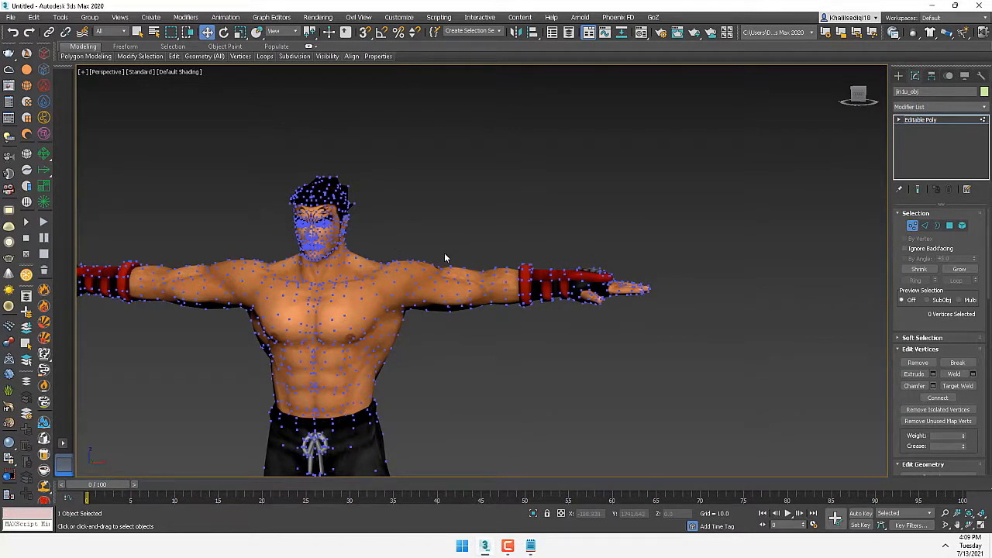
drag(432, 234, 472, 266)
drag(444, 218, 461, 217)
key(r)
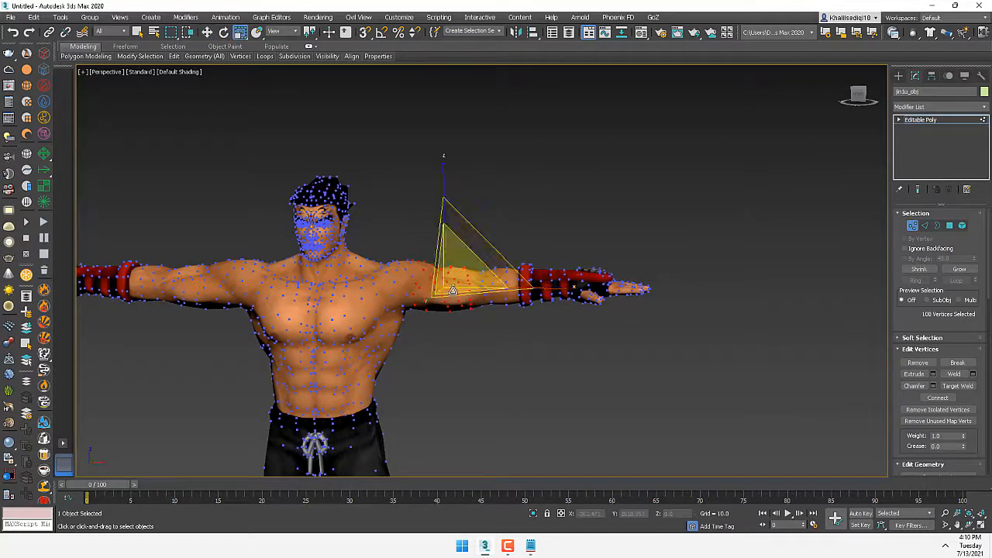
drag(473, 275, 475, 296)
click(913, 225)
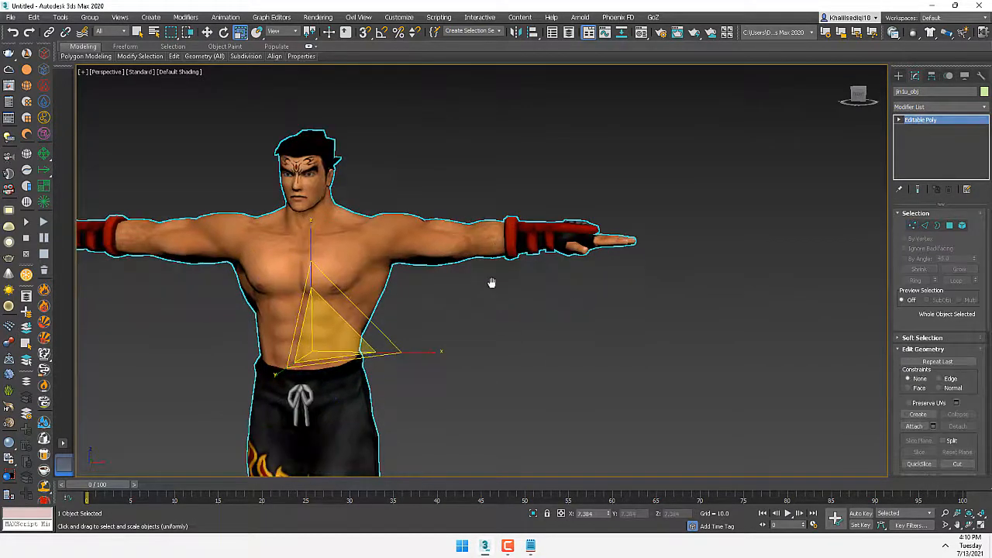
Open the Material Editor, assign the plain grey material from the second sample slot to the character, and reposition the editor clear of the model.
middle_drag(491, 282, 626, 266)
middle_drag(495, 214, 468, 213)
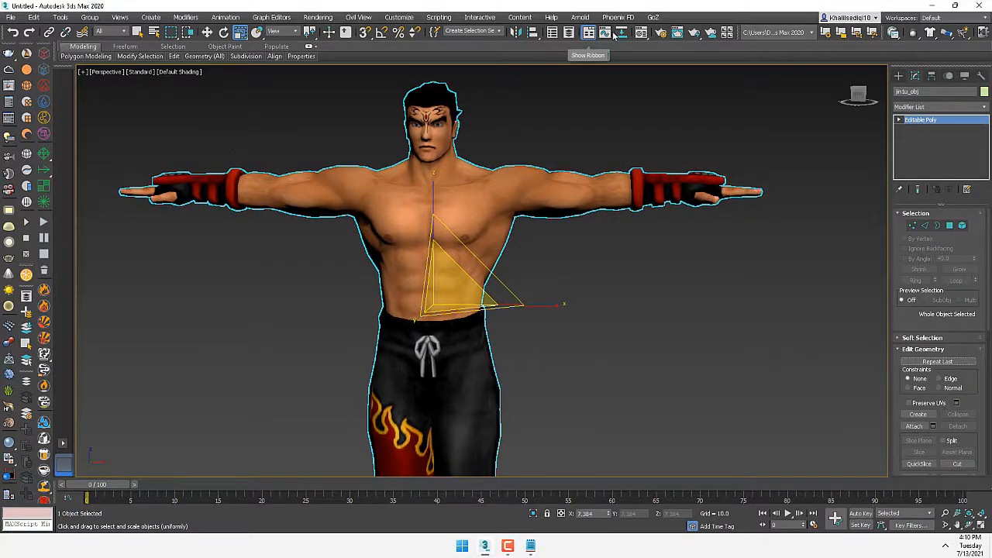
click(641, 32)
drag(734, 134, 479, 212)
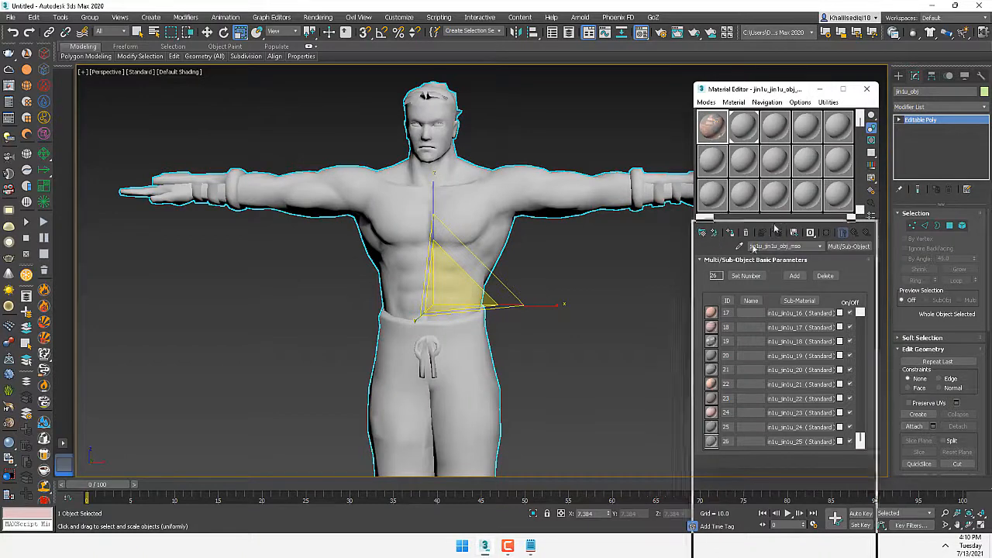
drag(778, 89, 728, 286)
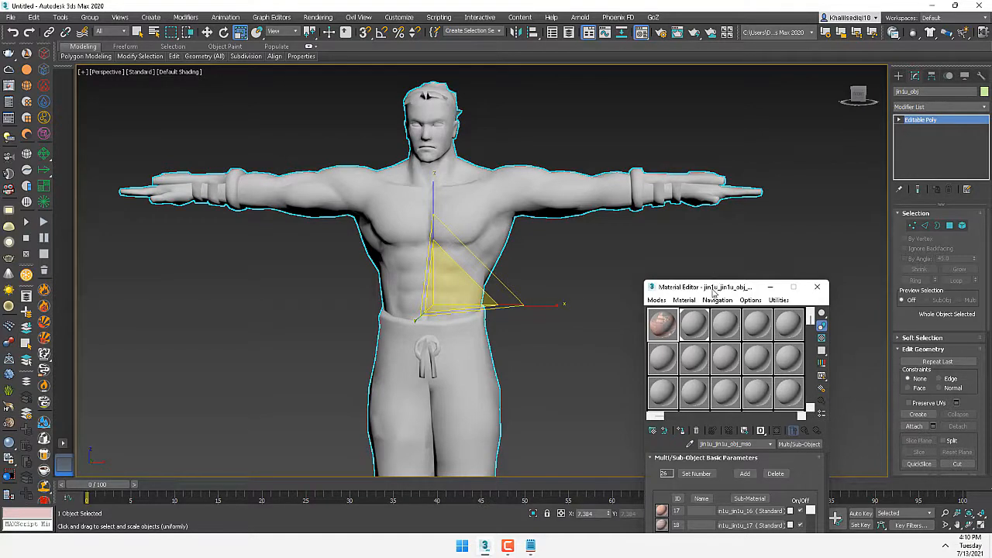
Preview the diffuse bitmap of sub-material 17 in the Multi/Sub-Object material, and return to the parent material.
drag(713, 291, 686, 106)
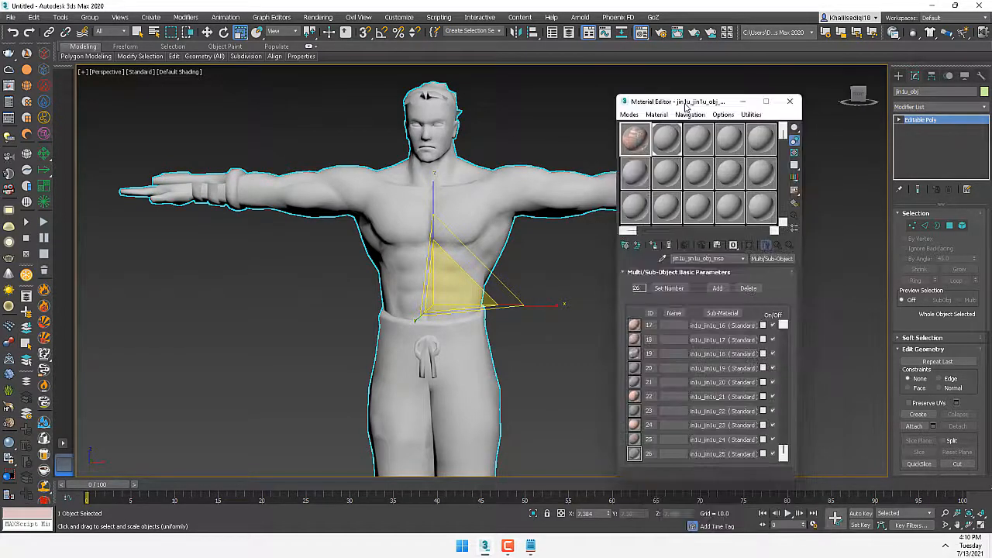
click(717, 329)
click(699, 339)
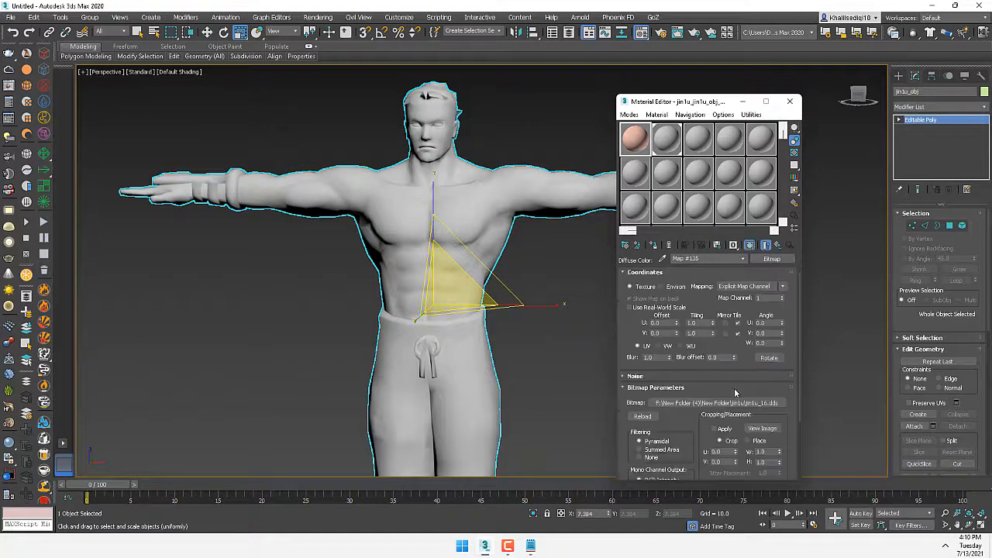
click(762, 428)
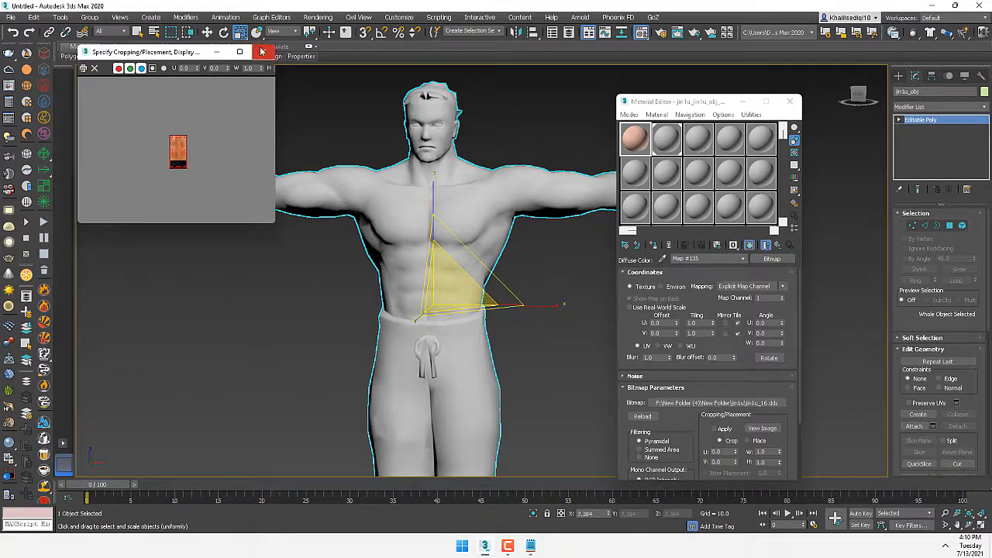
click(261, 51)
click(778, 246)
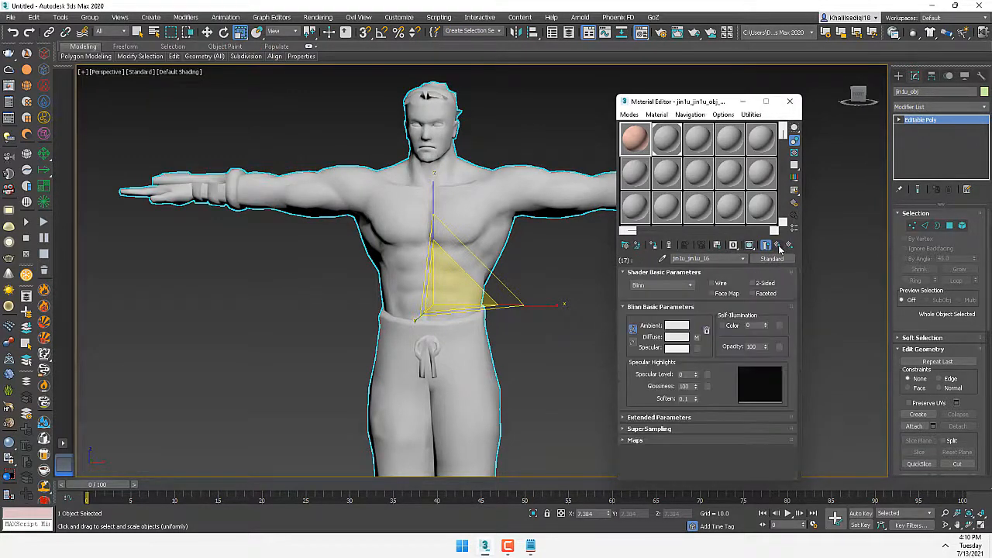
click(778, 246)
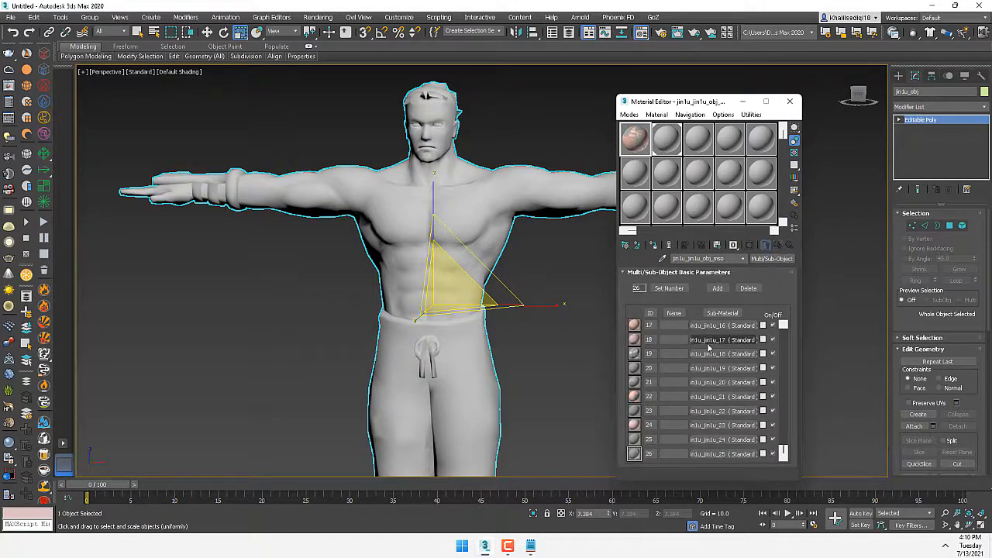
Preview the diffuse bitmap of sub-material 18, close the image, and return to the sub-material list.
click(708, 340)
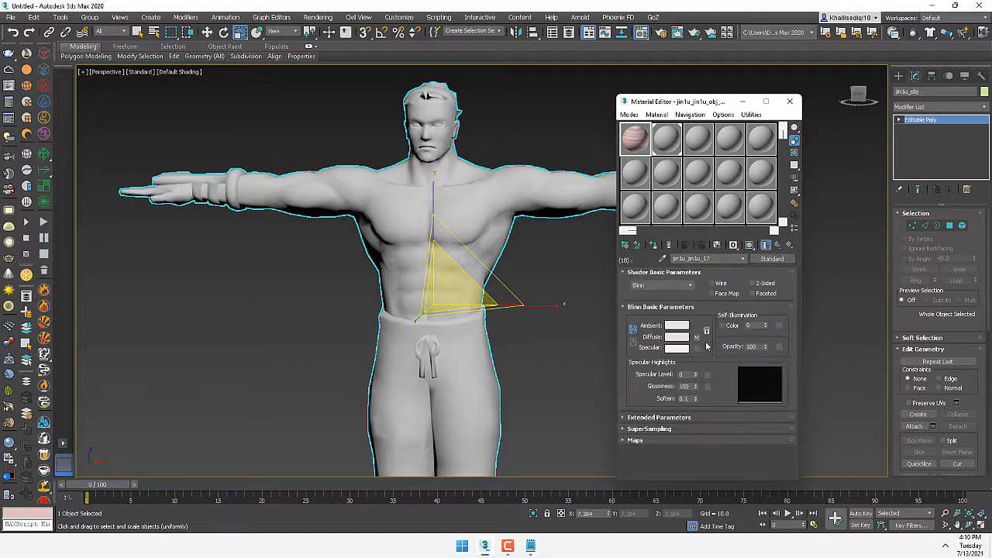
click(696, 337)
click(761, 429)
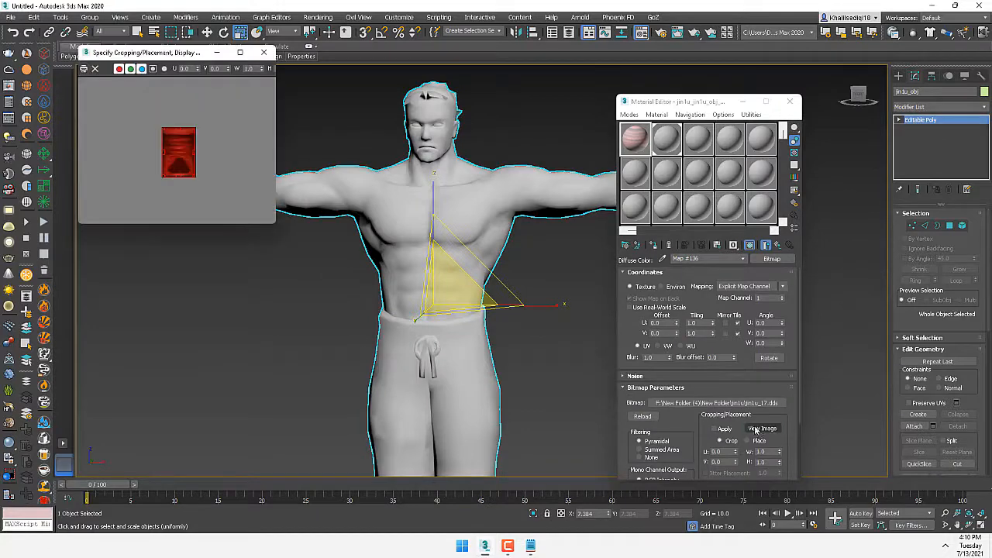
click(263, 52)
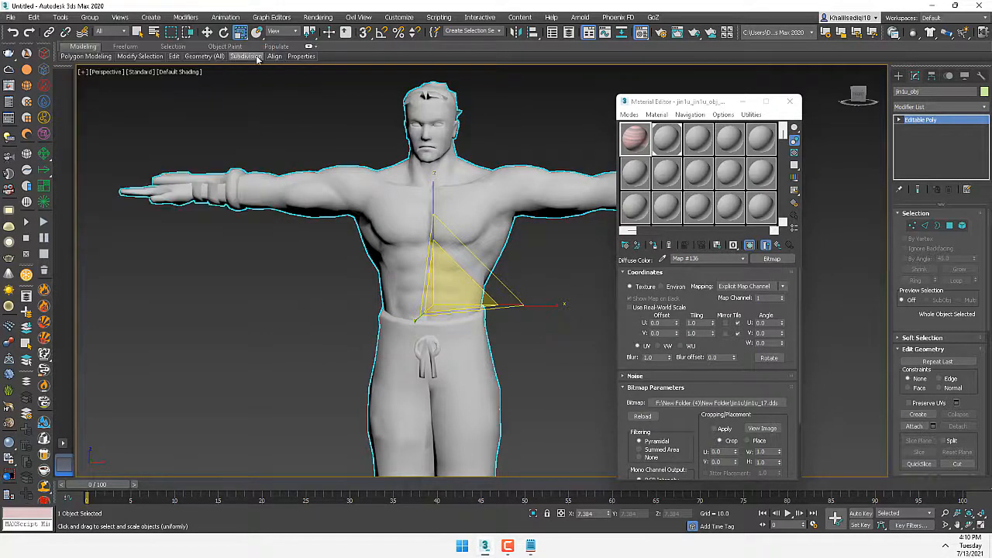
click(777, 245)
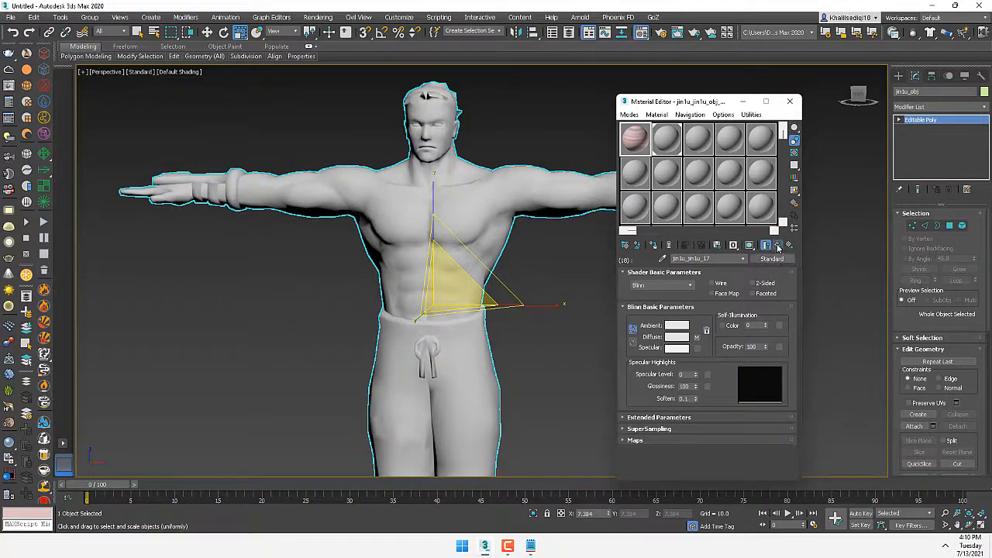
click(778, 245)
Preview the diffuse bitmap of sub-material 22, close the image, and return to the Multi/Sub-Object level.
click(725, 417)
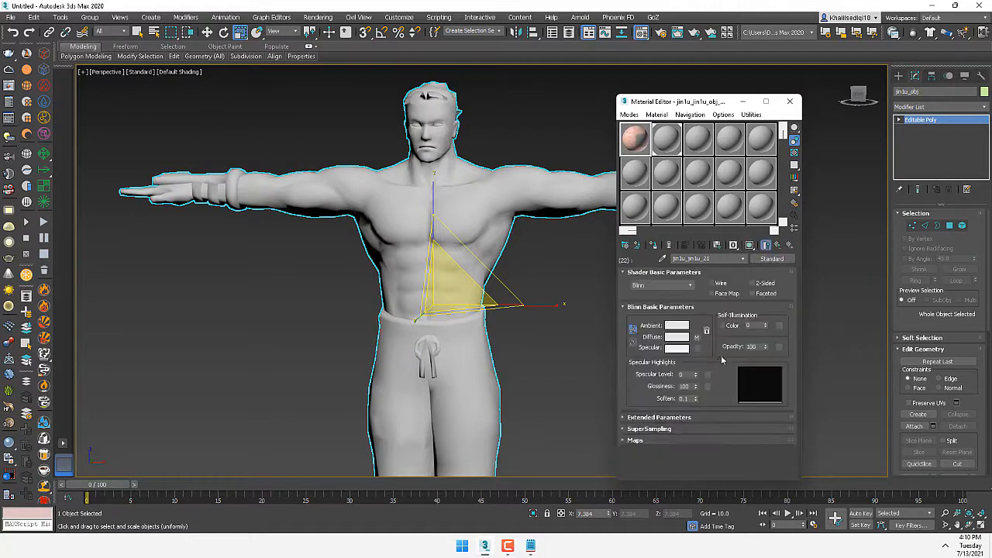
click(696, 338)
click(759, 427)
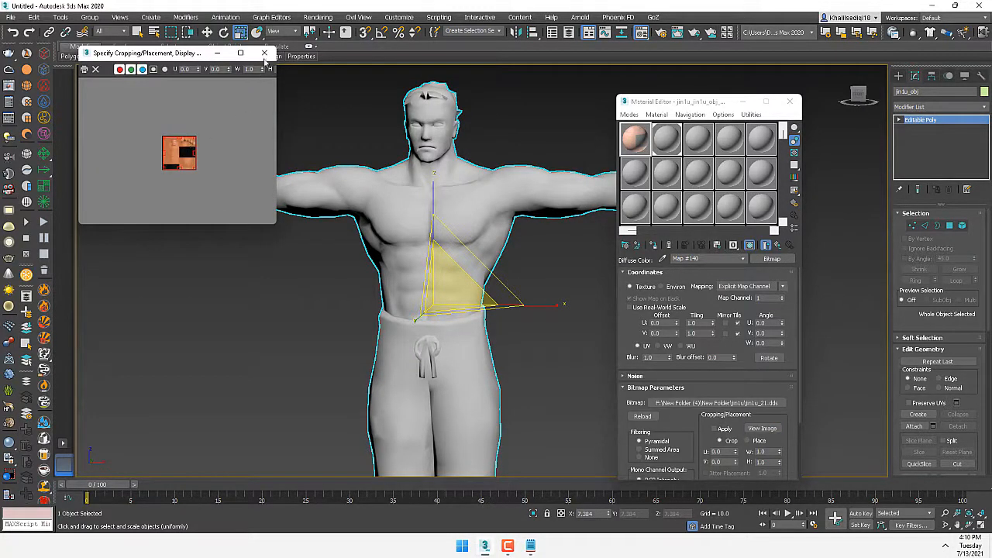
click(265, 53)
click(770, 245)
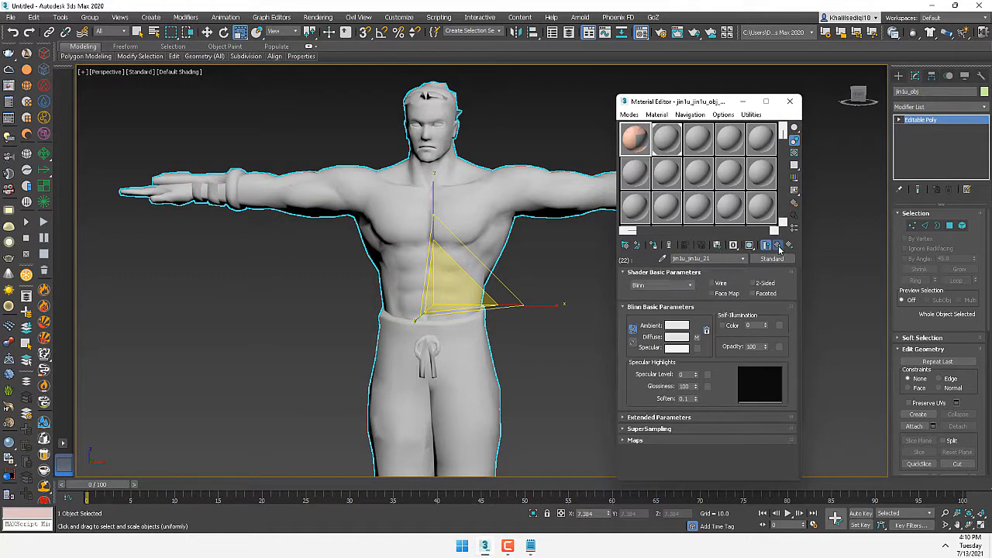
click(771, 245)
Assign the textured Multi/Sub-Object material from the first sample slot to the character and show its sub-material list from the beginning.
drag(641, 140, 464, 369)
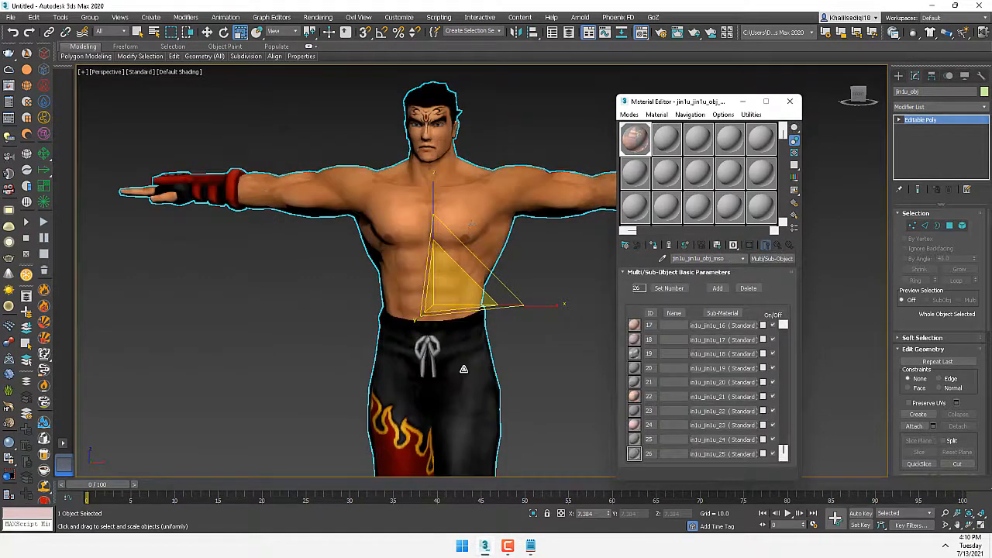
click(558, 424)
middle_drag(507, 203, 415, 241)
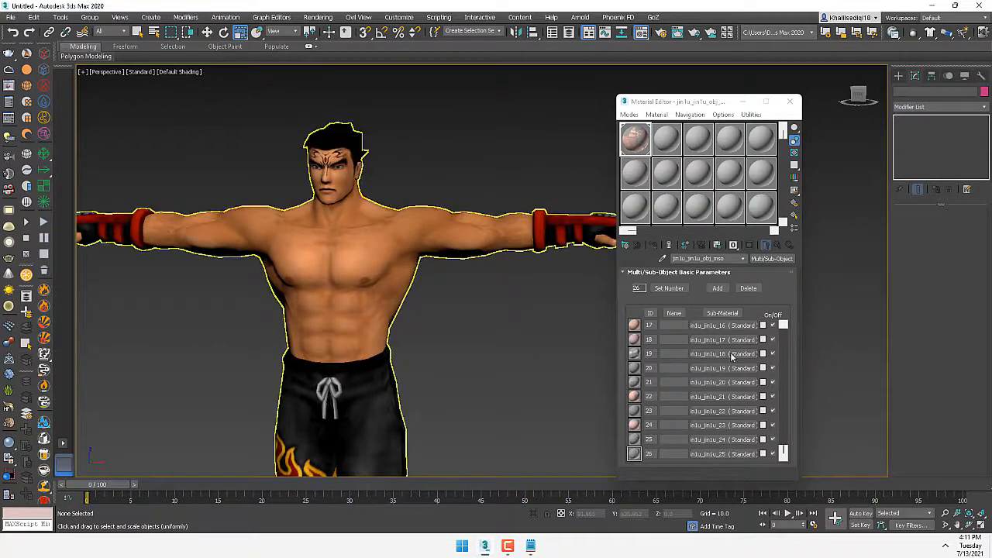
drag(782, 453, 785, 327)
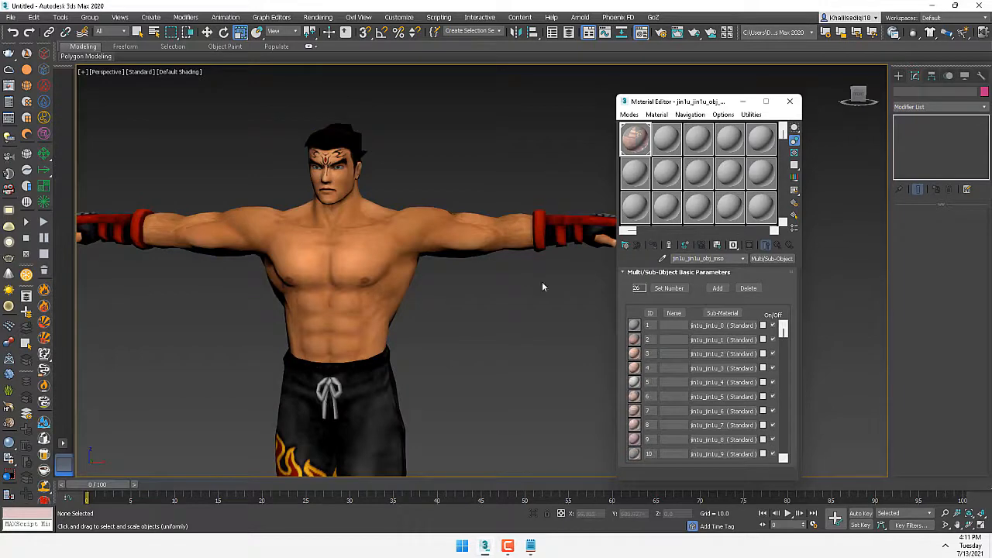
click(338, 135)
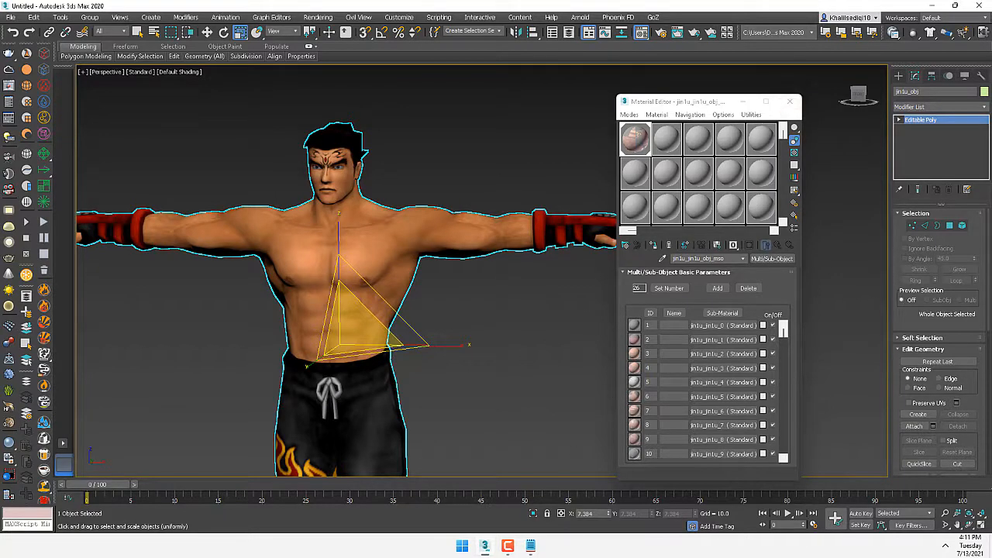
Switch to Notepad, highlight the modelling and surfacing or texturing lines, and return to 3ds Max.
key(alt+Tab)
drag(328, 193, 120, 157)
click(186, 176)
click(427, 153)
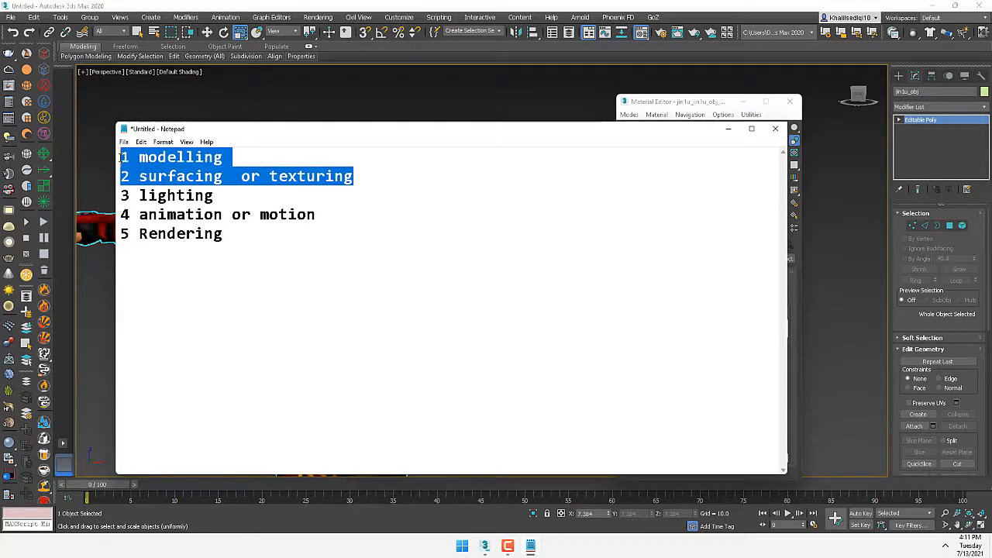
click(617, 5)
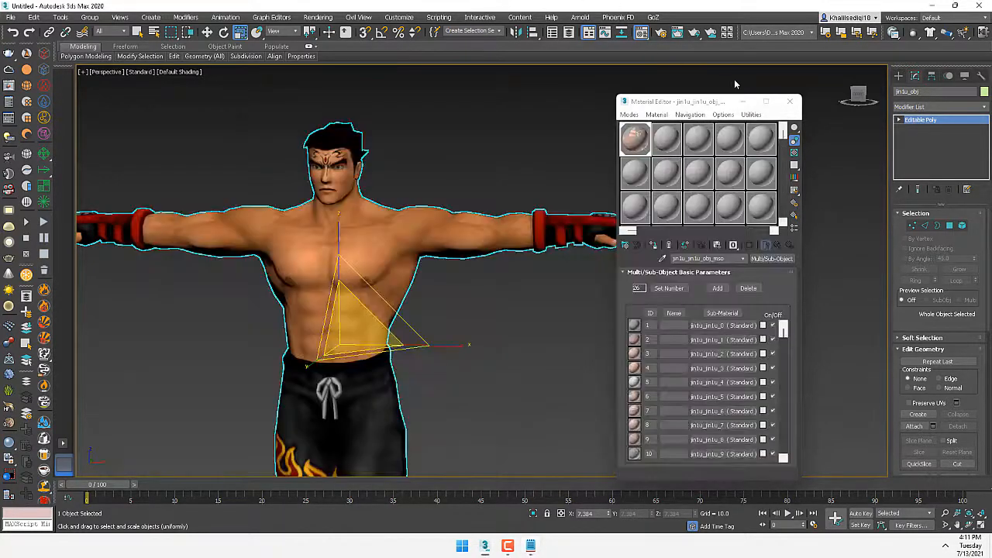
Close the Material Editor and create a Standard Omni light on the grid in front of the character's feet.
click(789, 101)
click(899, 76)
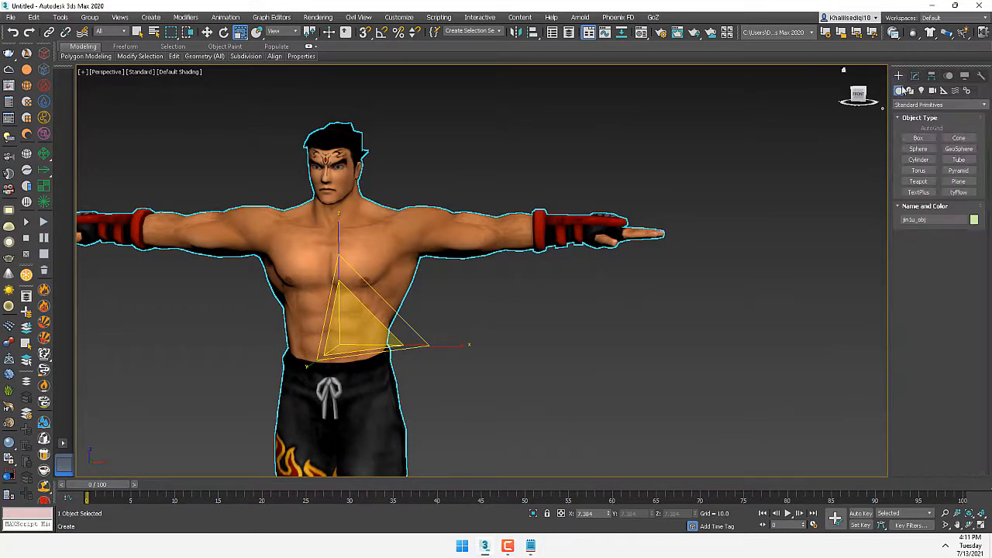
click(921, 90)
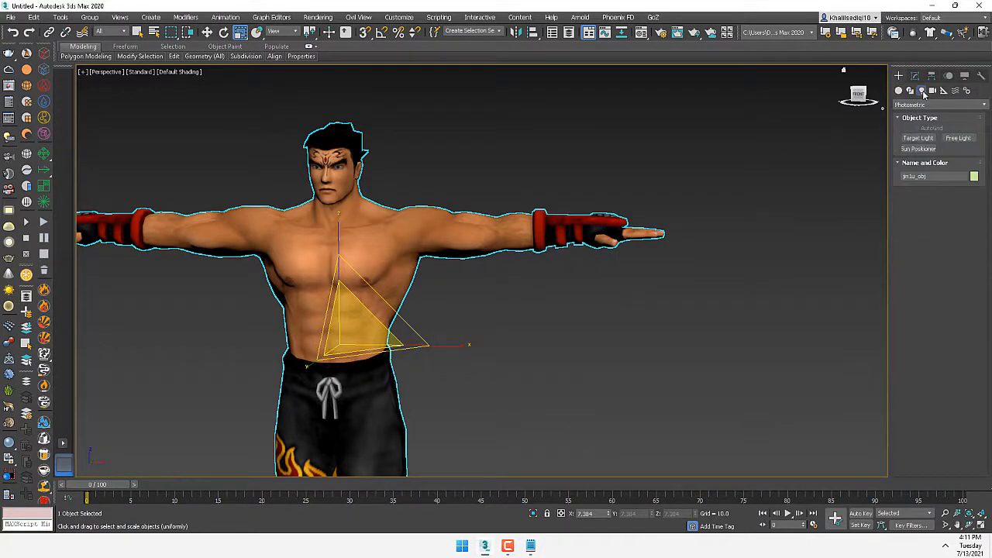
click(928, 106)
click(922, 116)
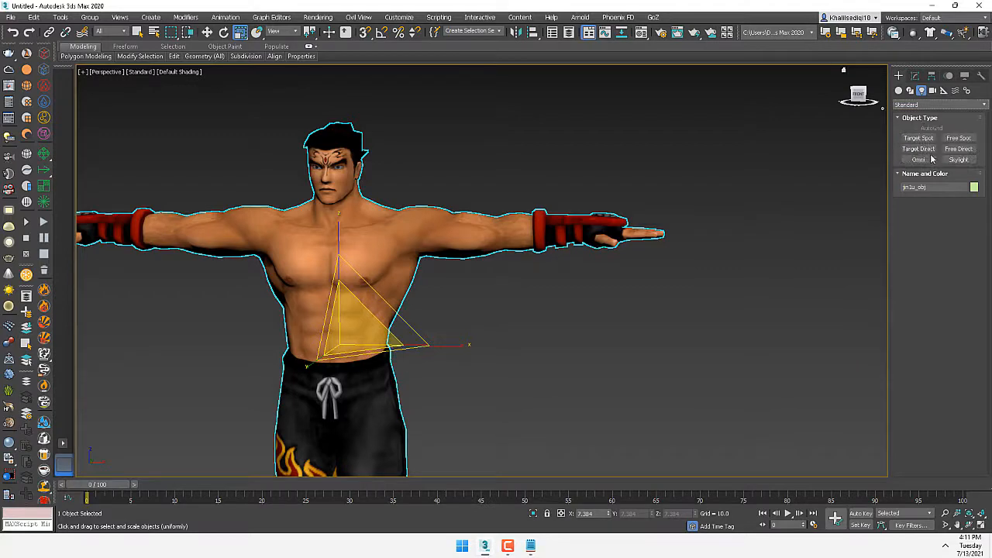
click(918, 159)
middle_drag(550, 389, 559, 299)
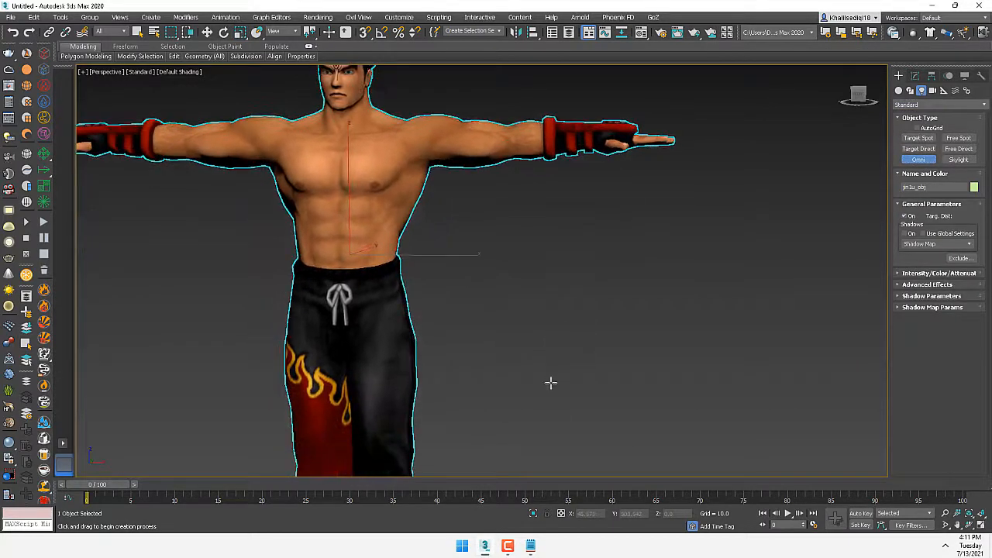
scroll(513, 416, down, 5)
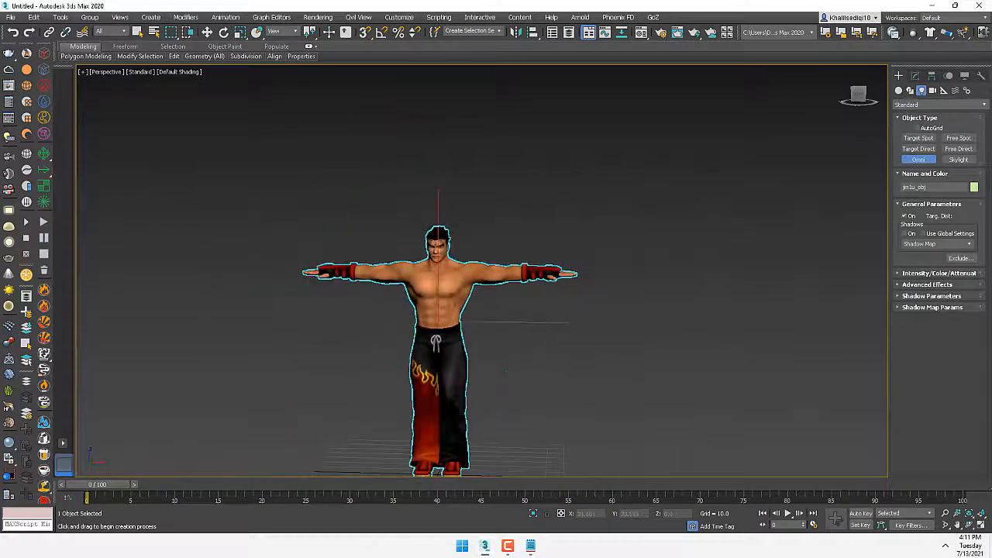
scroll(505, 336, up, 2)
click(465, 410)
Move the Omni light up in front of the character to about X 31, Y -54, Z 128.
key(w)
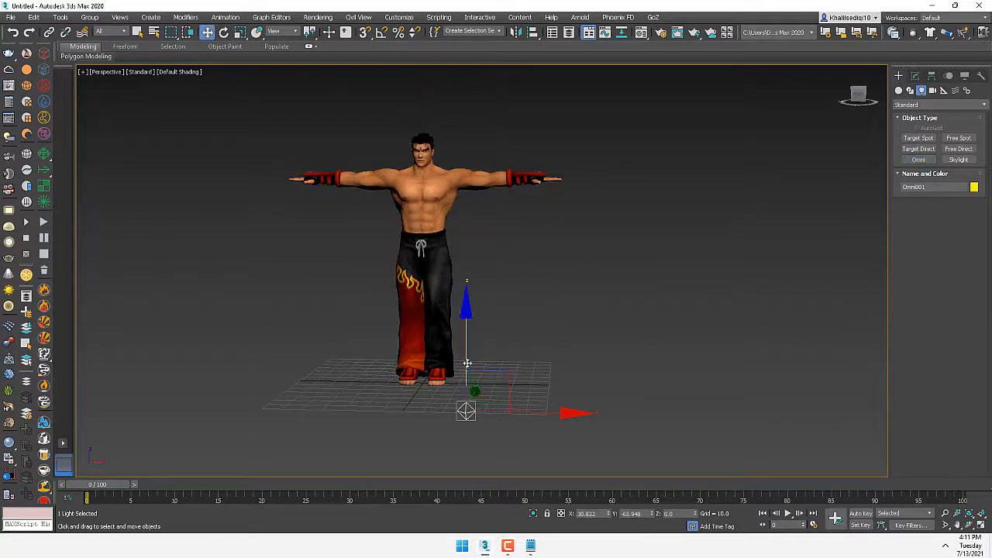
drag(465, 410, 396, 135)
click(183, 73)
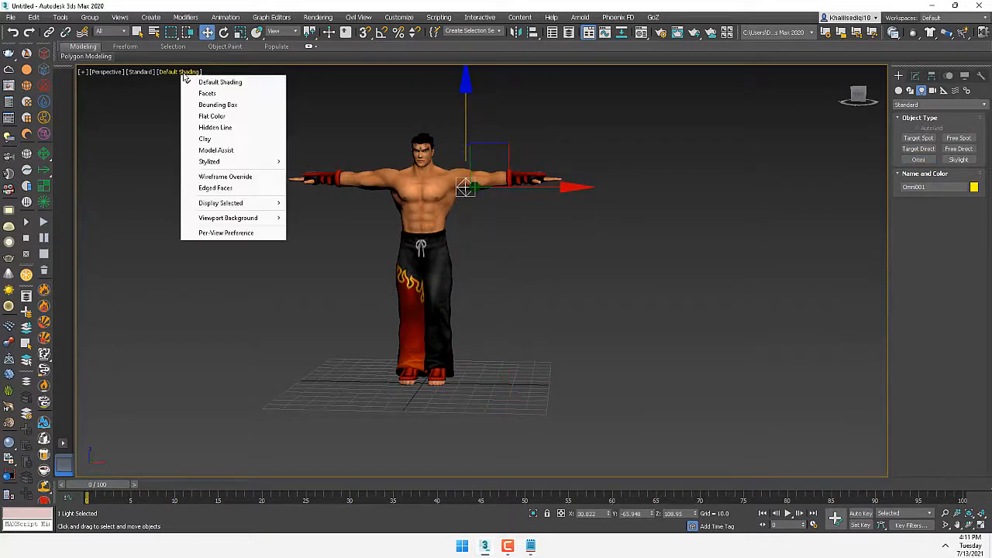
click(128, 125)
click(465, 188)
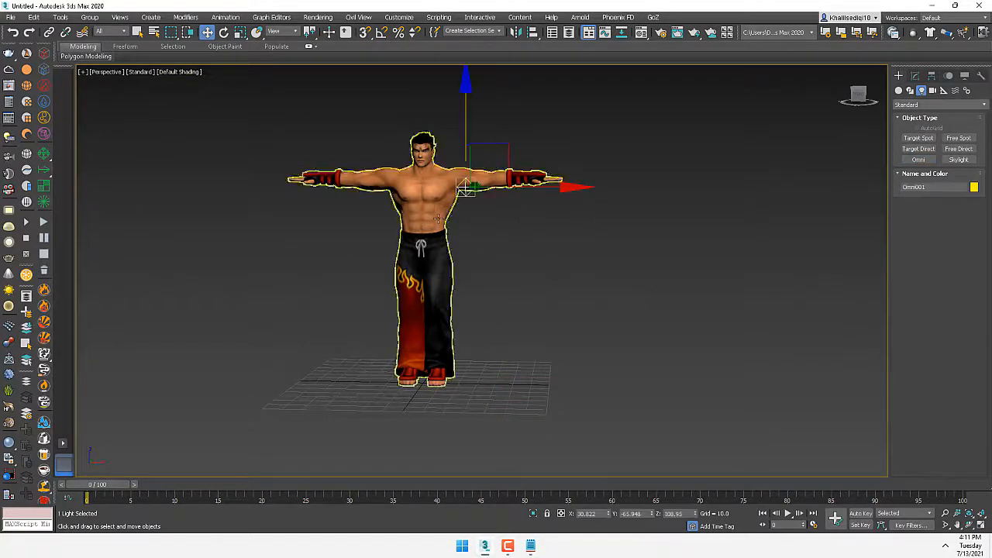
alt+middle_drag(465, 188, 487, 240)
drag(446, 155, 424, 108)
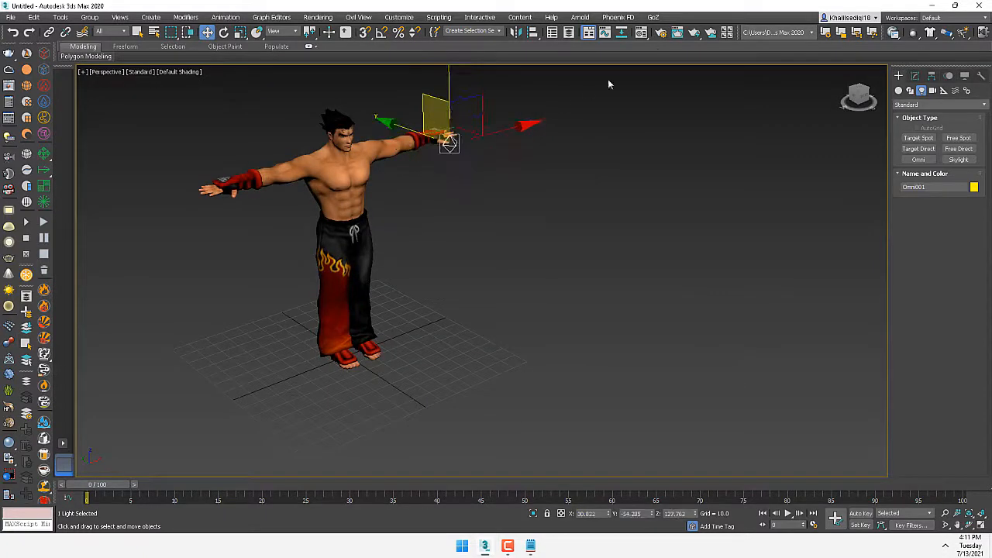
Render the Perspective view, and render again after moving the Omni light to about X -44 and then X -86.
click(685, 32)
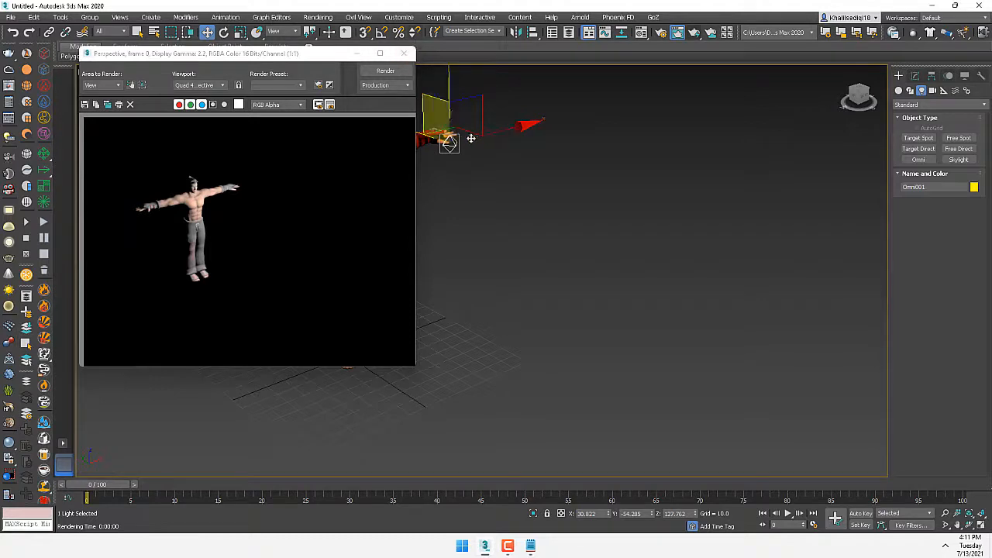
drag(470, 138, 390, 187)
click(385, 70)
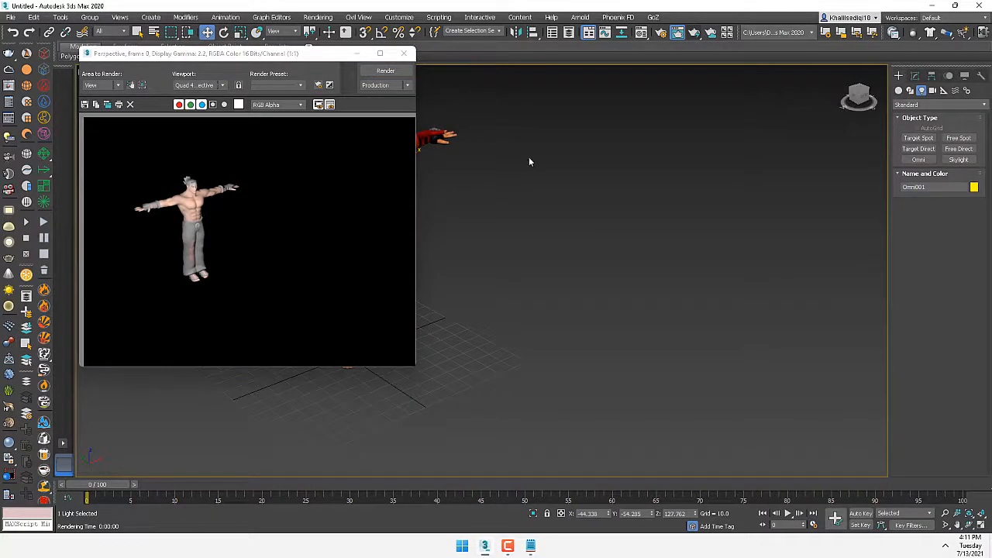
drag(530, 272, 488, 276)
click(385, 71)
Render the character from the back, the front side and closer up to compare the Omni light's effect.
alt+middle_drag(488, 276, 349, 263)
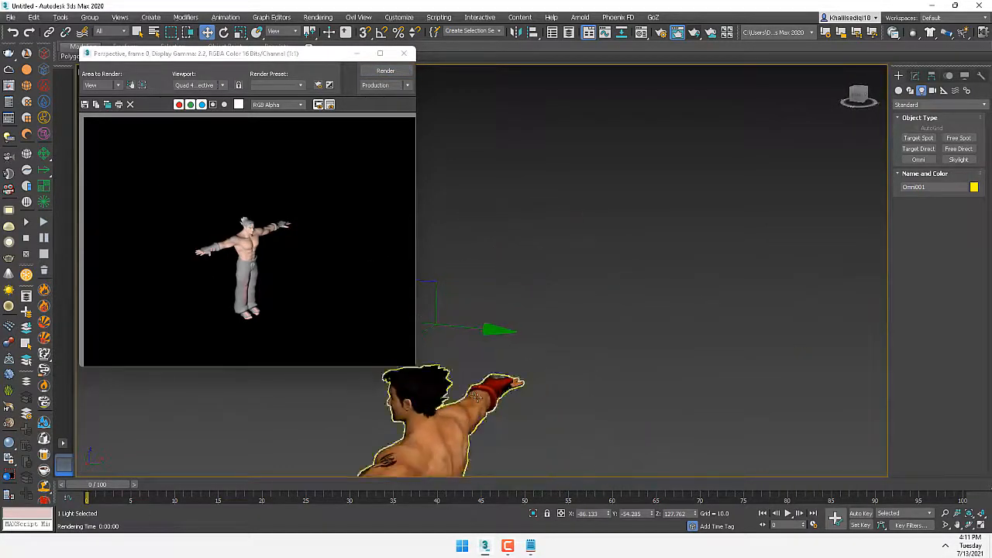
middle_drag(434, 434, 543, 267)
click(368, 72)
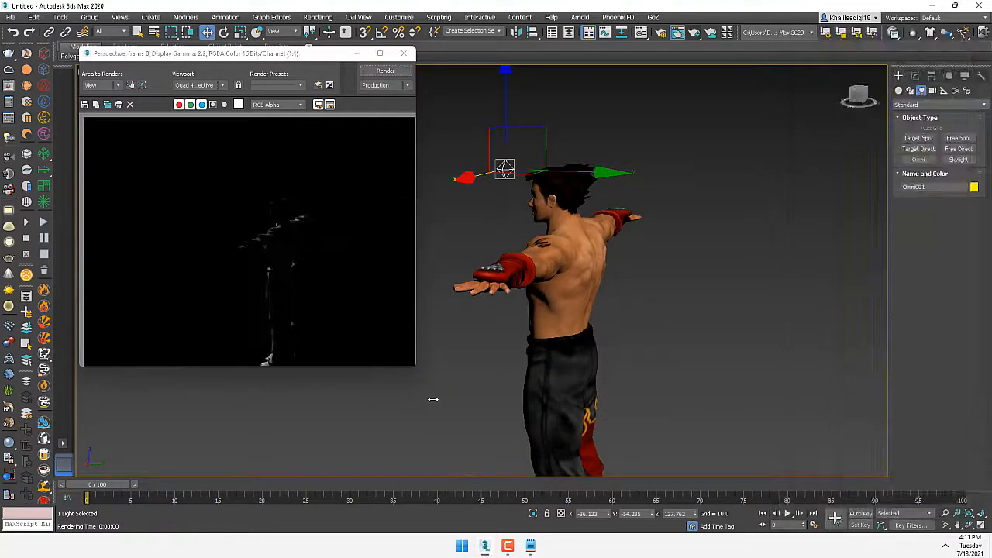
alt+middle_drag(516, 310, 402, 95)
click(395, 73)
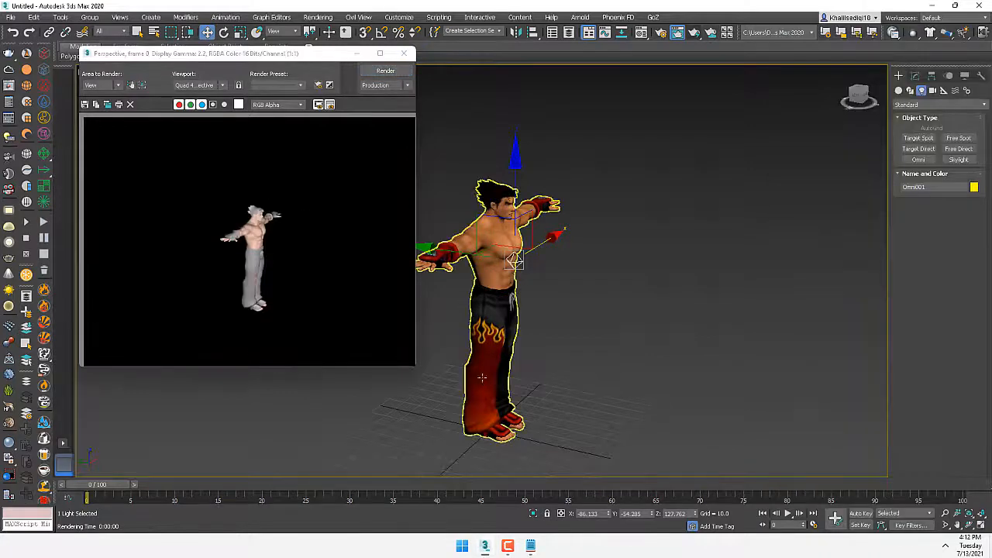
scroll(518, 232, up, 5)
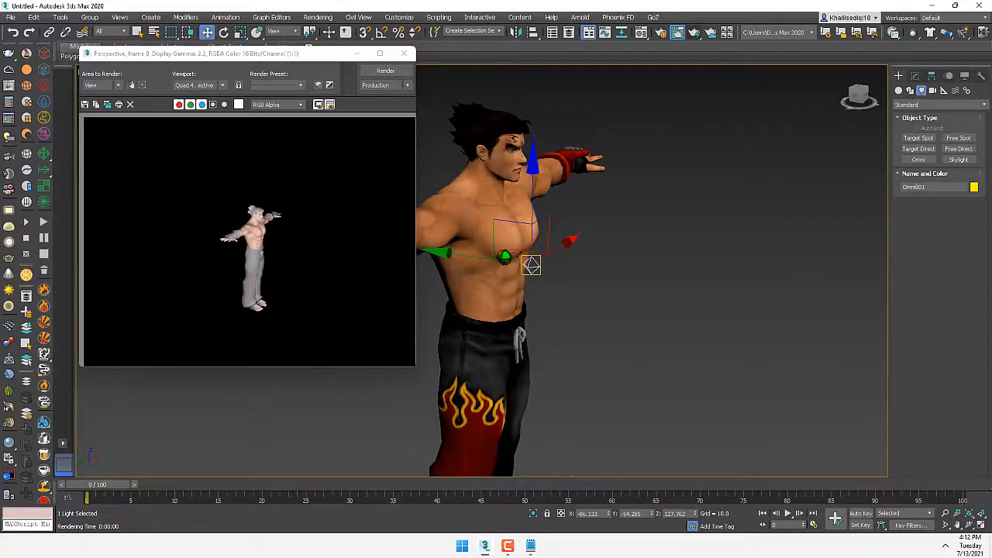
click(391, 72)
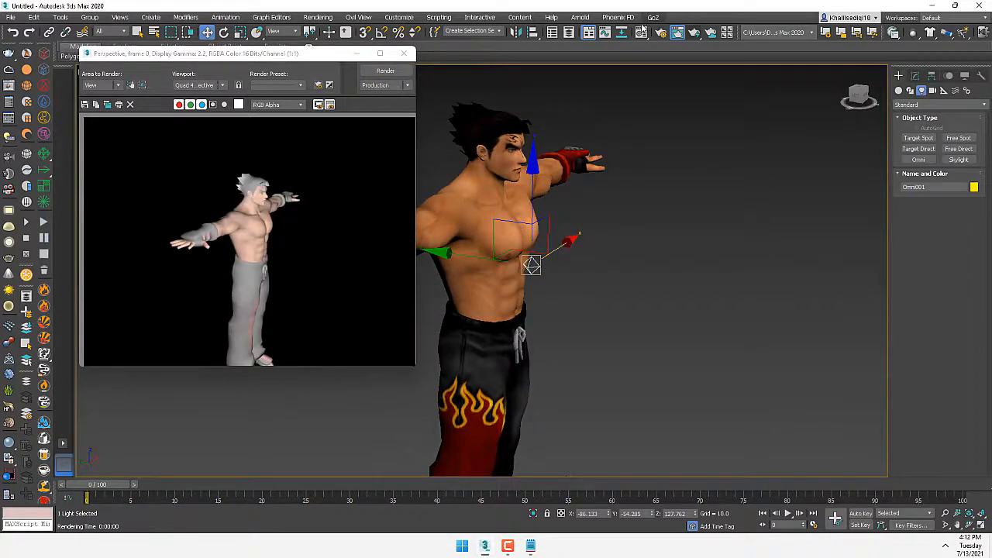
Open the character's Multi/Sub-Object material, set sub-material 1's ambient and diffuse colours to black, and render the view.
click(642, 33)
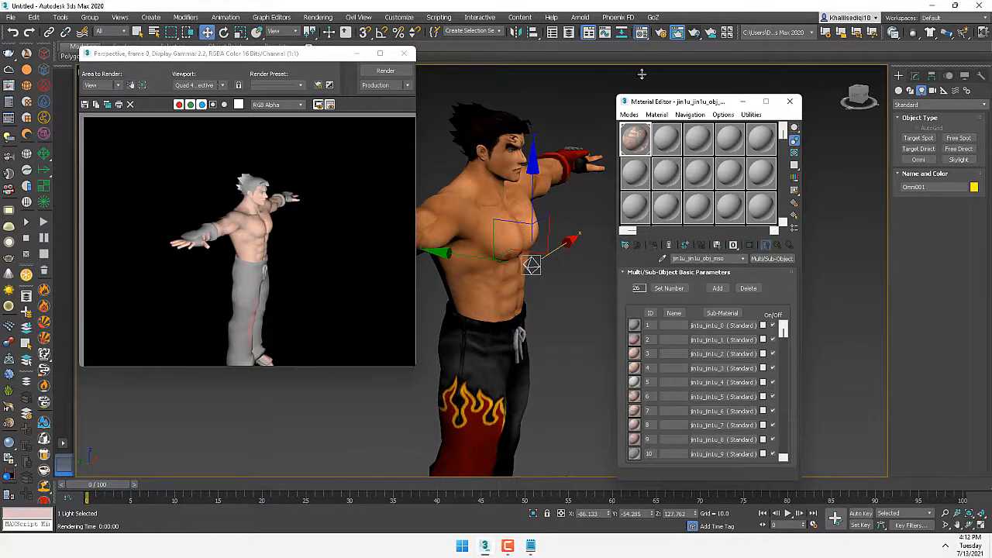
click(724, 325)
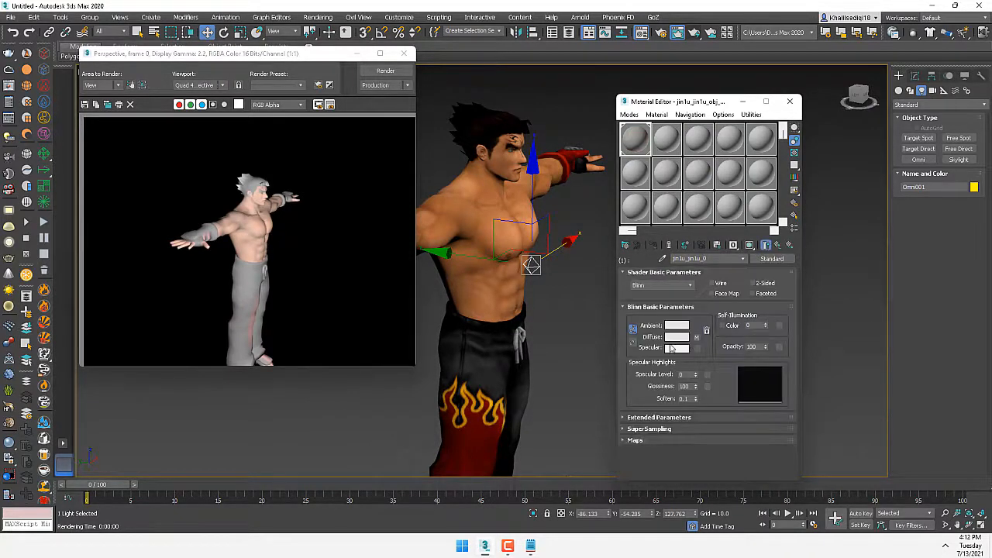
click(680, 328)
drag(303, 118, 303, 67)
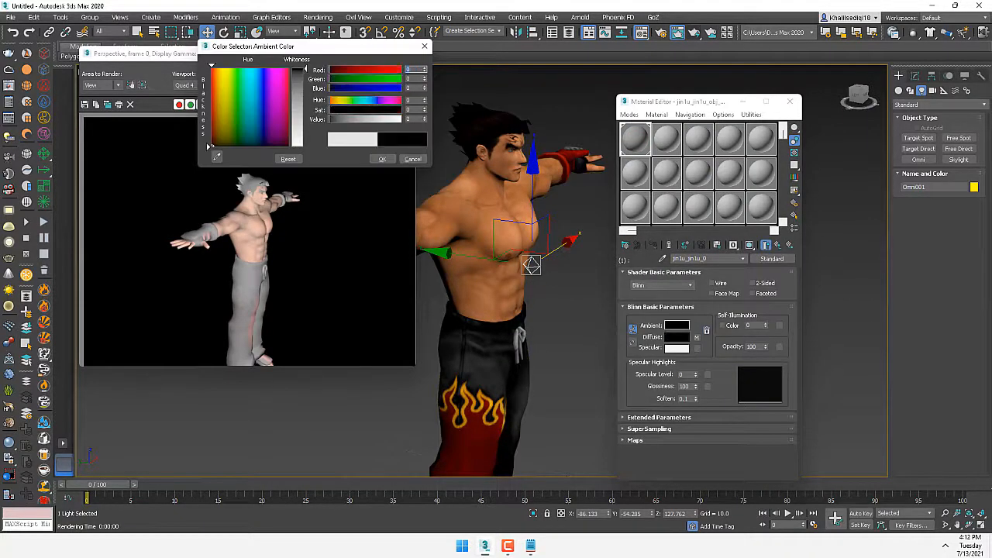
click(378, 160)
click(385, 70)
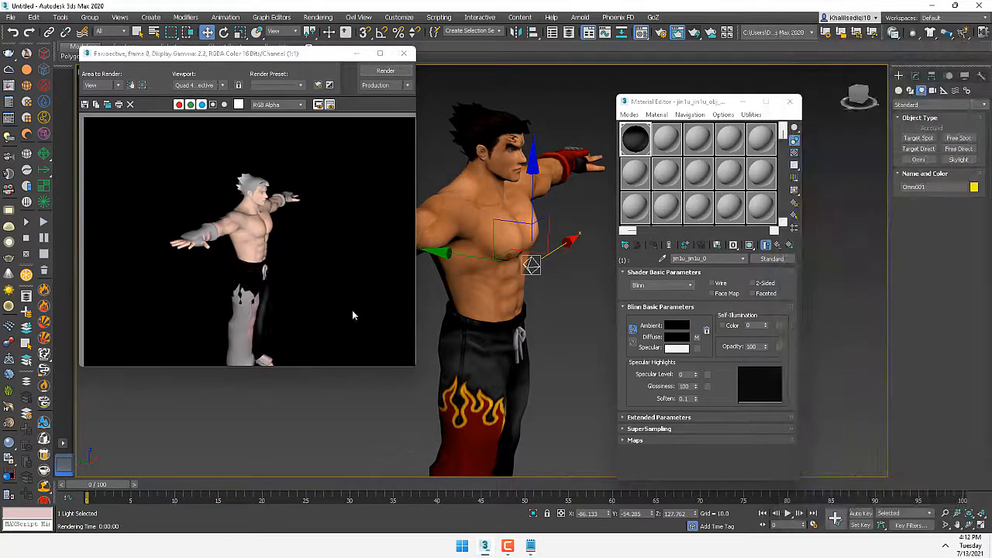
Set the ambient and diffuse colours of sub-material 2 to black and render the view again.
click(777, 245)
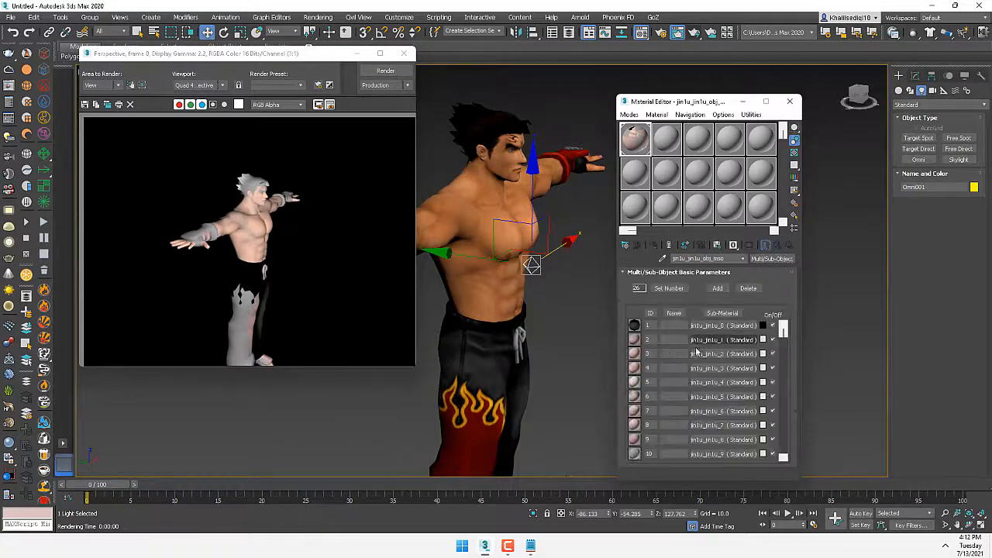
click(709, 340)
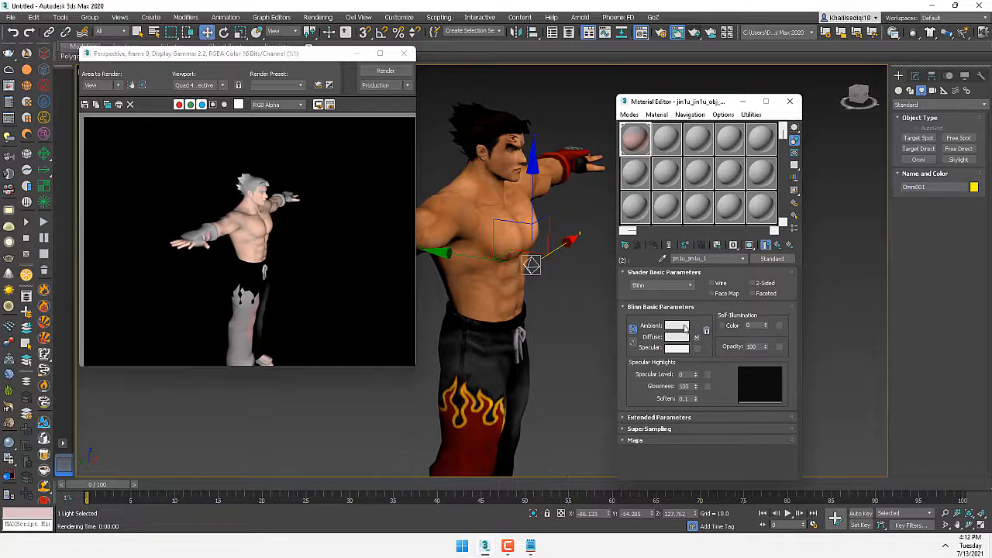
click(684, 328)
drag(304, 104, 304, 66)
click(382, 159)
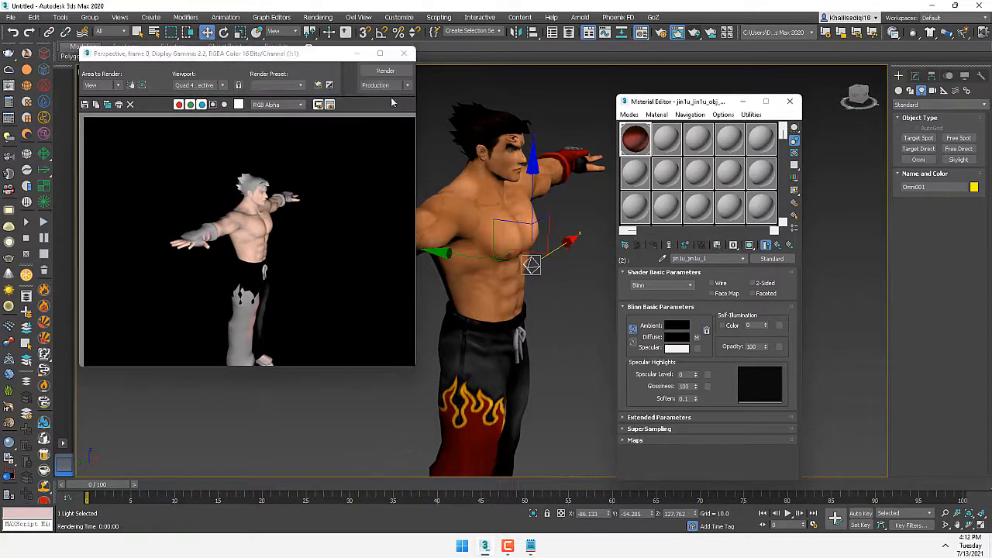
click(386, 71)
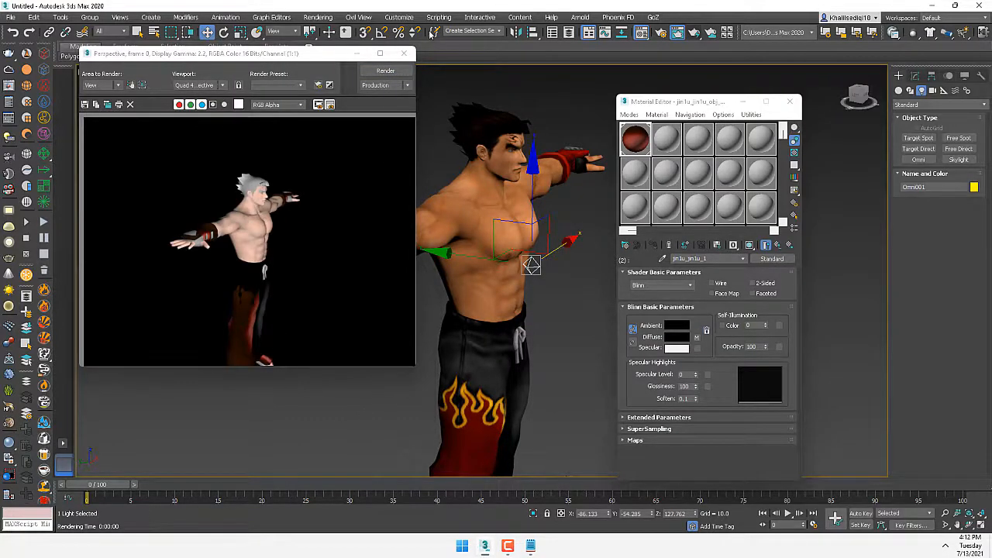
Close the render window and the Material Editor, and delete the Omni light.
click(403, 53)
click(790, 102)
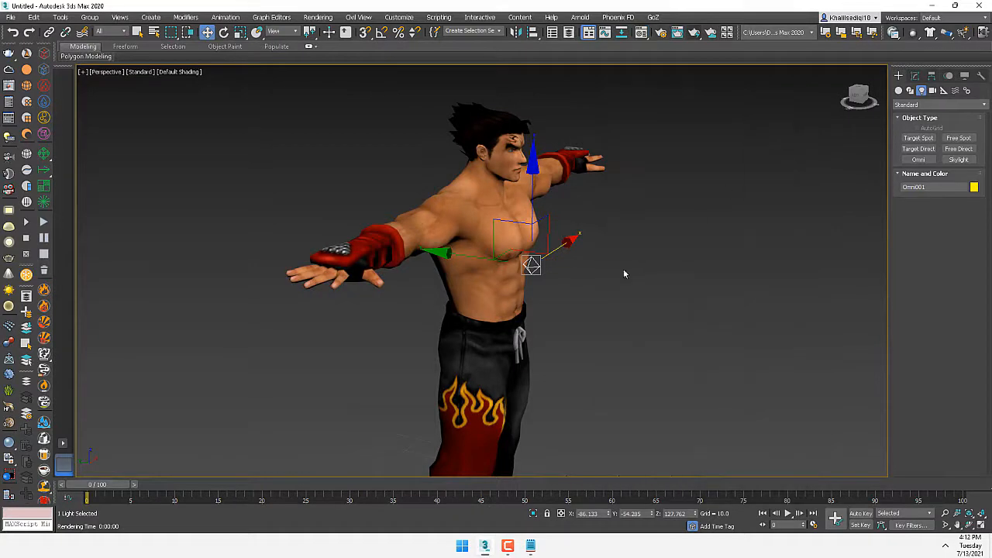
alt+middle_drag(622, 272, 554, 275)
key(Delete)
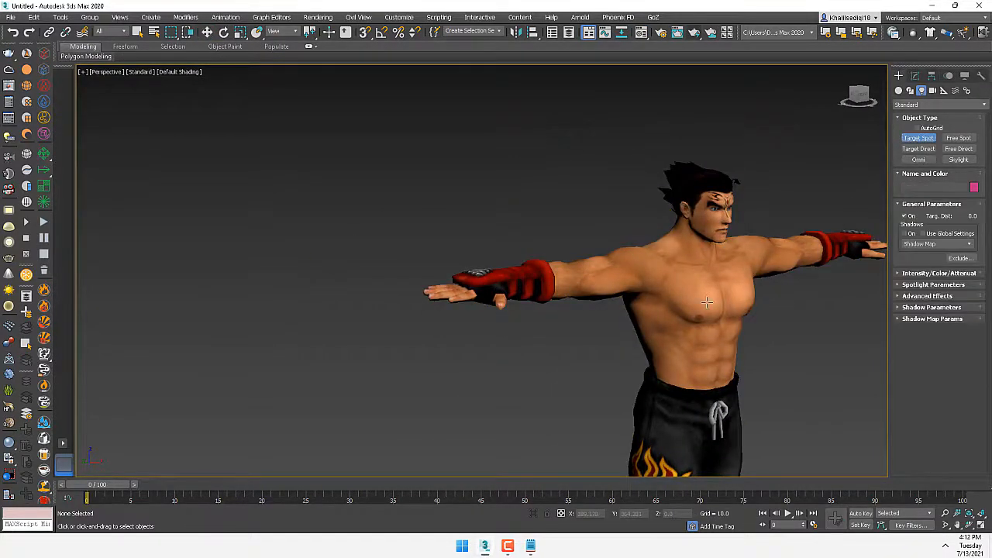
Create a Standard Target Spot light in front of the character, aimed at its feet.
key(alt+w)
drag(298, 203, 277, 203)
key(alt+w)
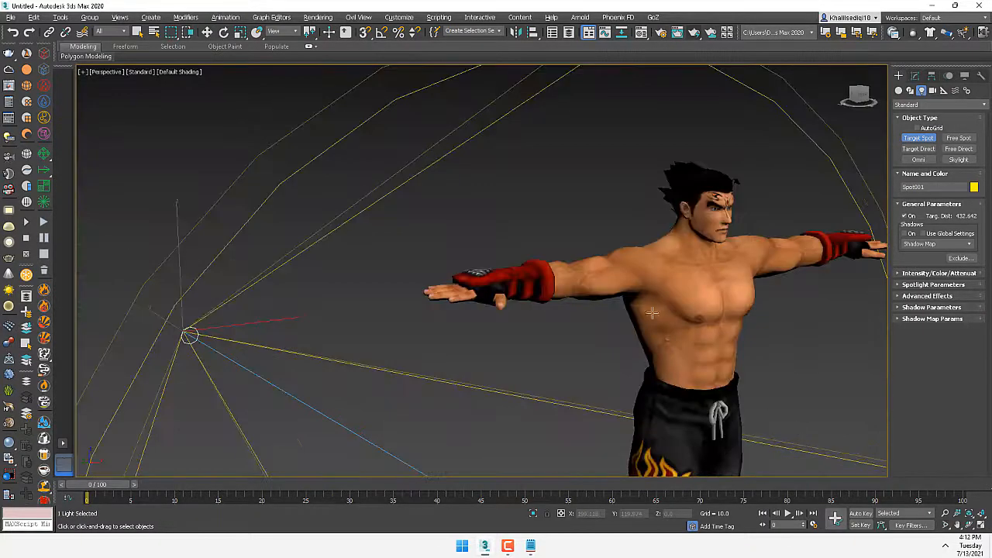
Raise the spotlight's target to about Z 72 at the character's body and scale it to about 74%.
scroll(618, 262, down, 4)
alt+middle_drag(623, 373, 641, 373)
key(w)
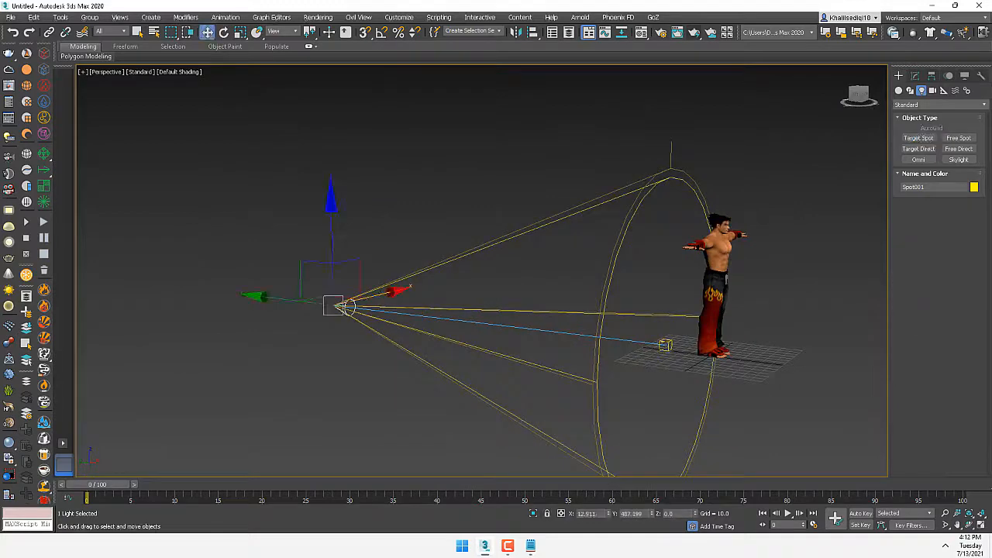
click(665, 344)
drag(662, 292, 690, 215)
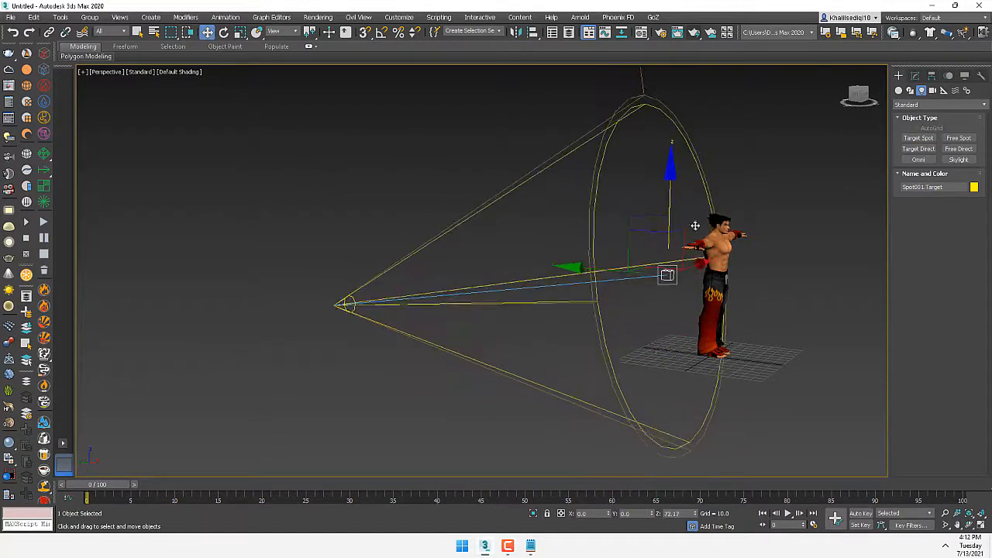
alt+middle_drag(786, 288, 729, 295)
key(r)
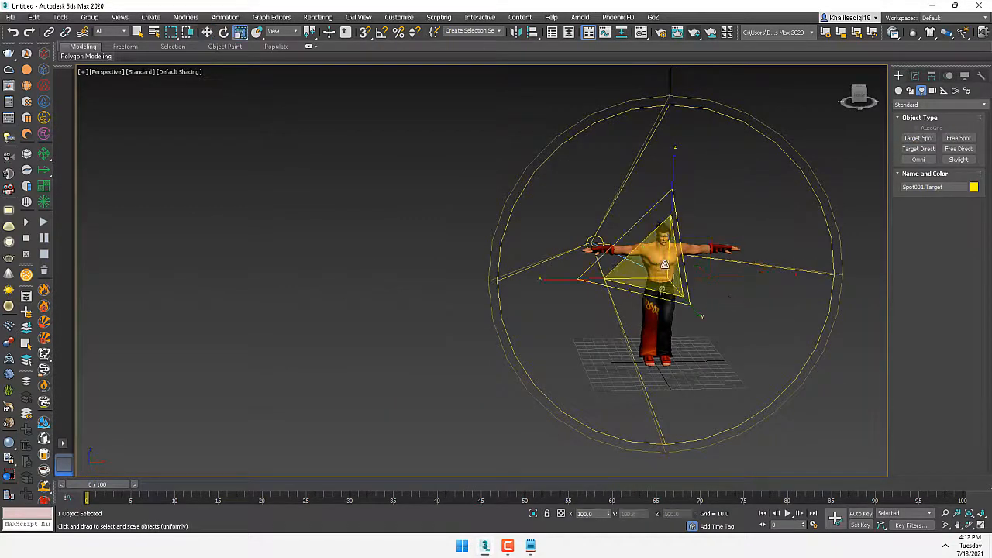
alt+middle_drag(664, 280, 692, 284)
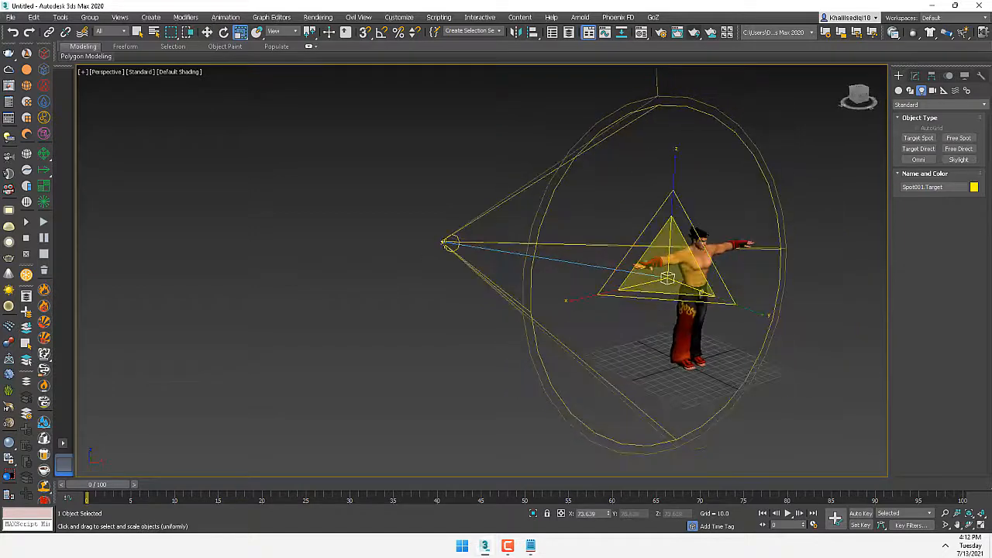
Turn on the spotlight's Shadow Map shadows and narrow its cone to Hotspot 22.1 and Falloff 26.9.
click(445, 245)
click(915, 75)
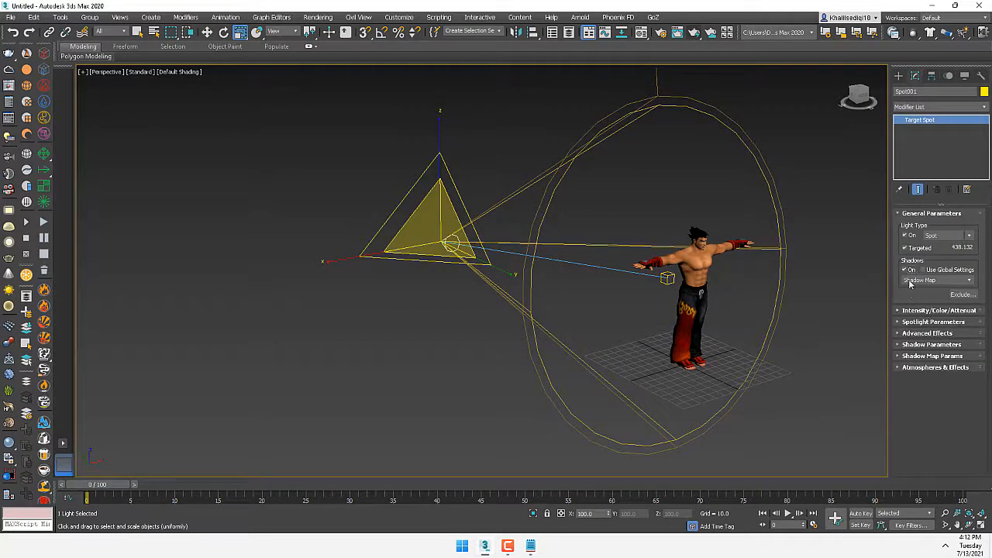
click(914, 310)
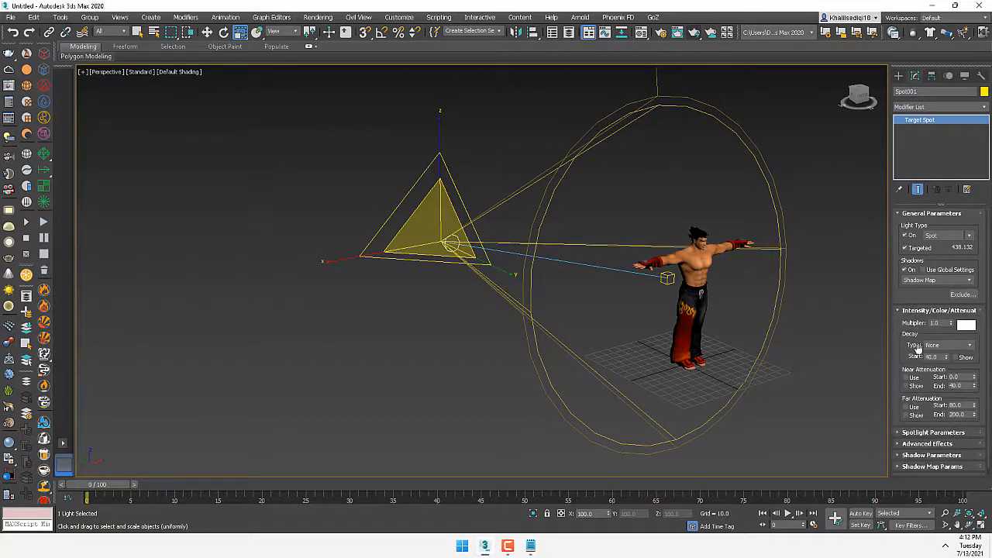
scroll(939, 364, down, 1)
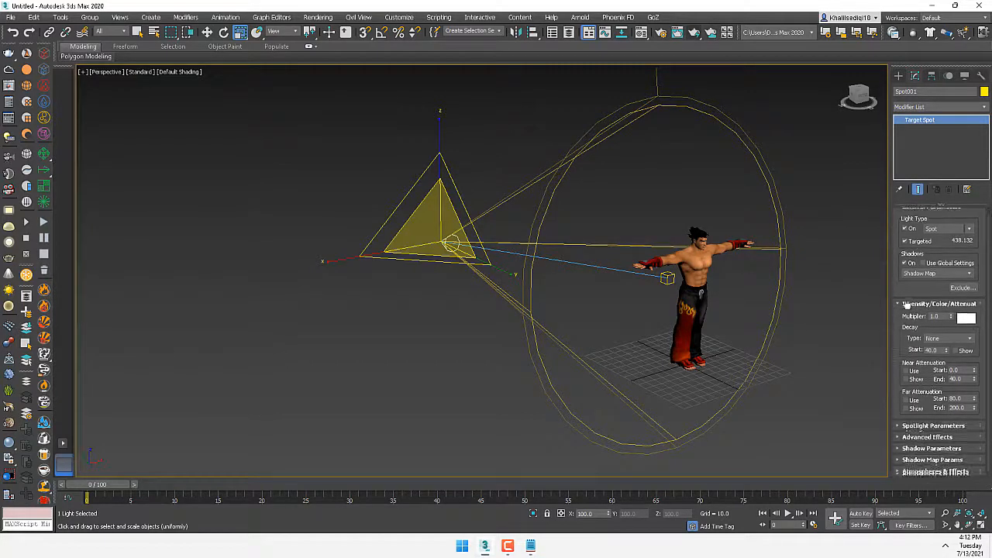
click(914, 426)
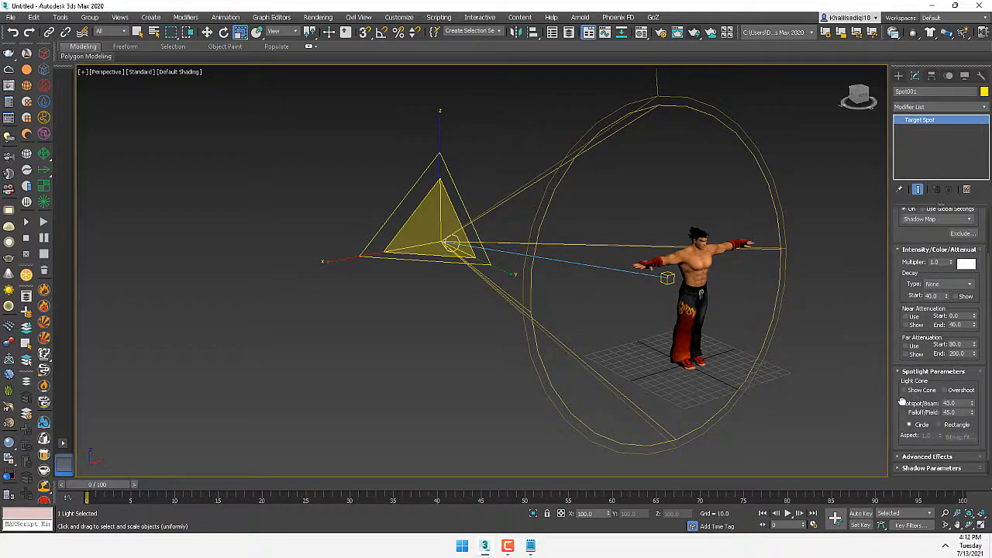
scroll(914, 419, down, 1)
drag(972, 394, 975, 486)
Render the Perspective view with both the spotlight and the character framed.
middle_drag(679, 248, 517, 212)
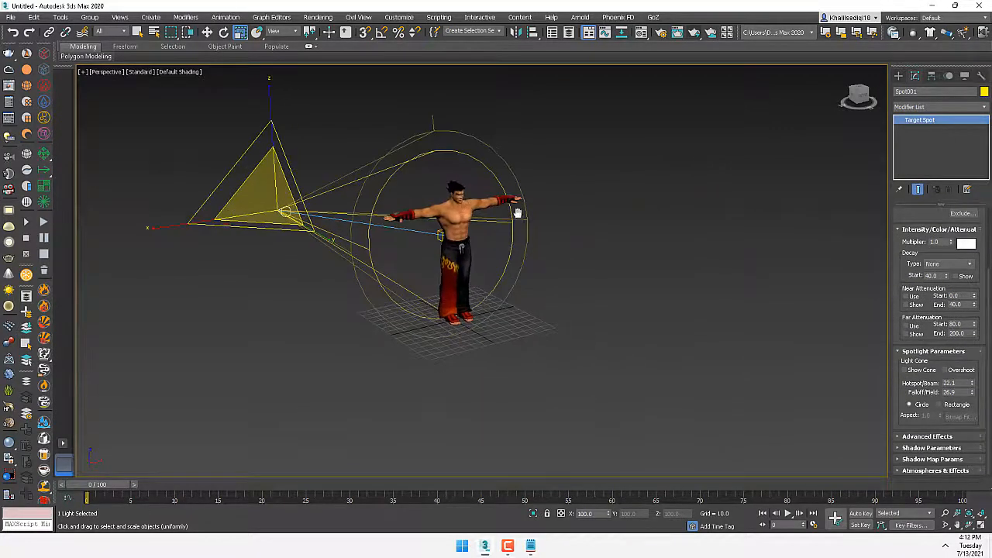
scroll(616, 125, up, 2)
click(693, 33)
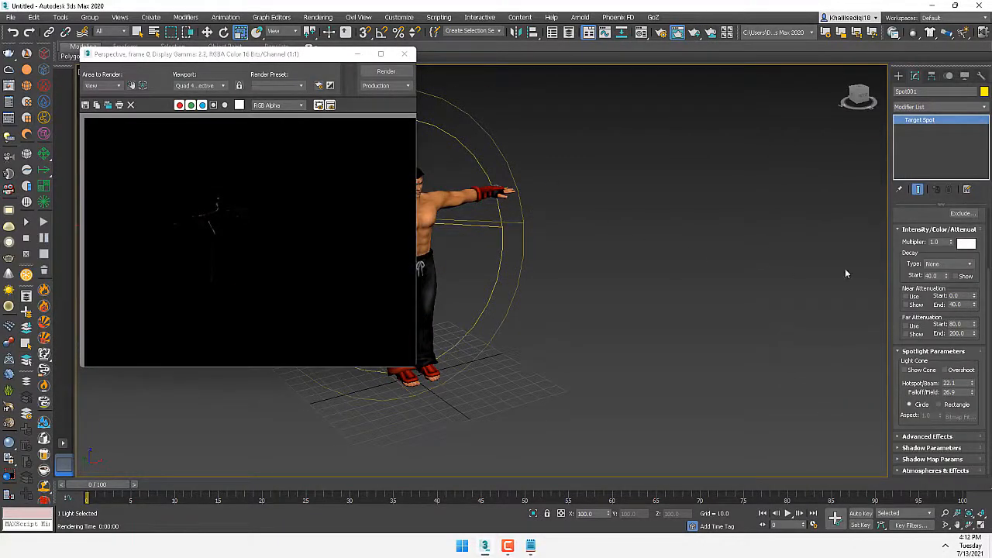
Add a Volume Light effect to the spotlight and render the view again.
drag(903, 271, 924, 130)
click(914, 471)
click(918, 399)
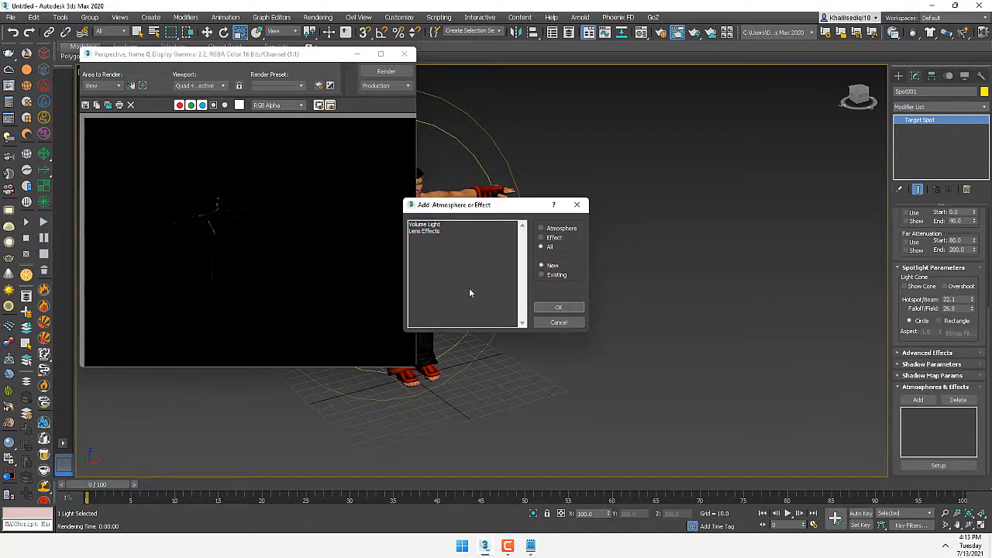
double_click(426, 225)
click(387, 72)
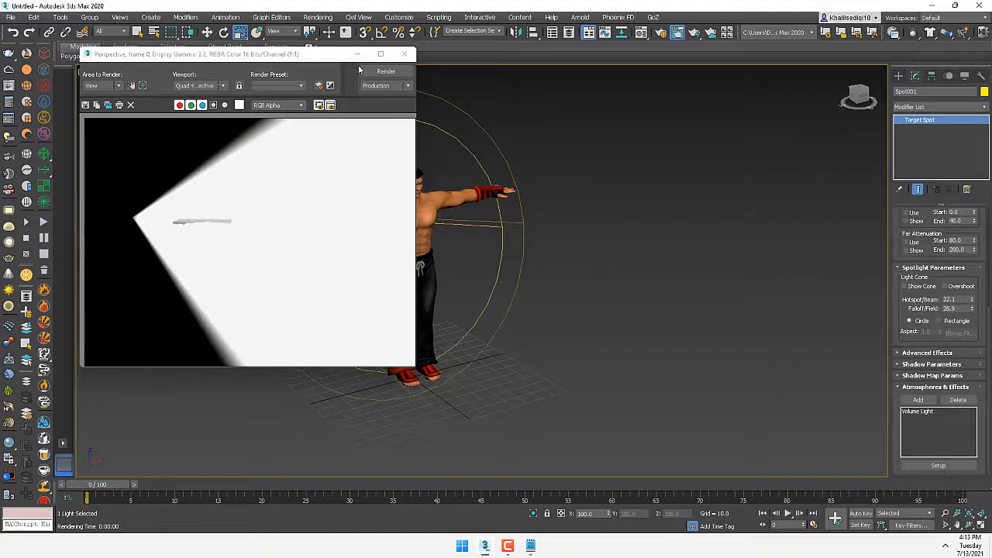
Close the render window, delete the spotlight and return to the light creation options.
click(404, 54)
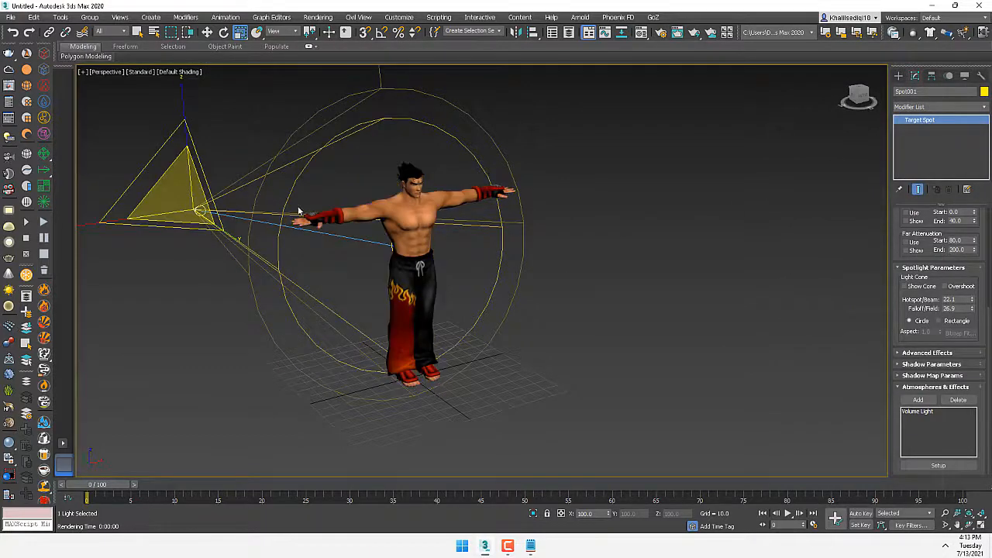
key(Delete)
click(898, 75)
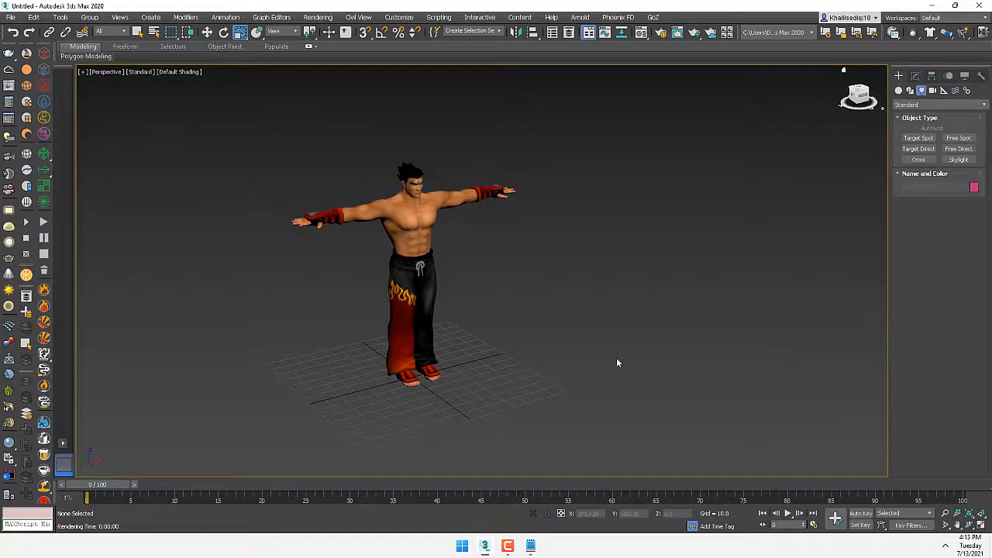
Switch to Notepad to review the list of production stages, and return to the character in 3ds Max.
click(529, 546)
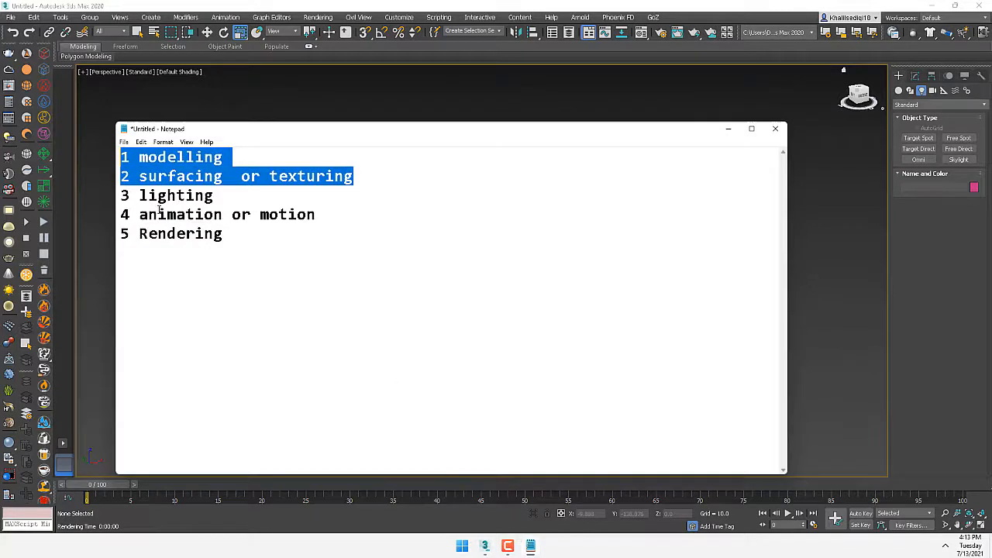
click(728, 129)
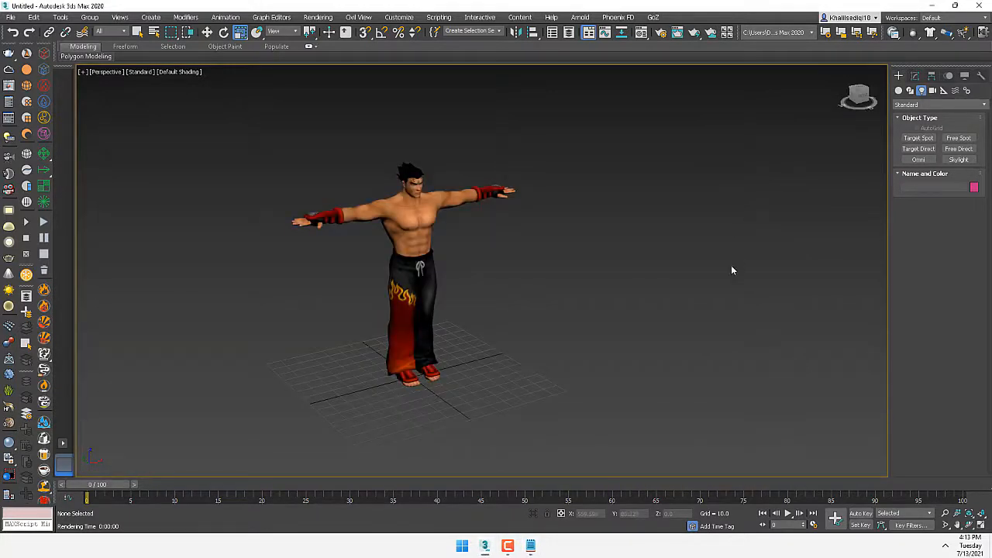
mouse_move(499, 310)
alt+middle_down()
mouse_move(431, 287)
mouse_move(540, 309)
mouse_move(516, 304)
alt+middle_up()
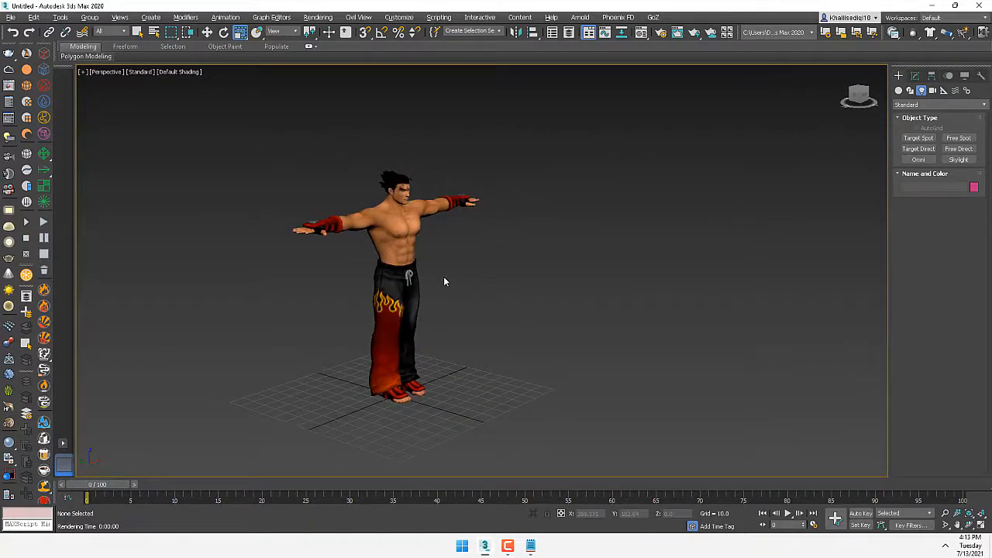
Draw a large Circle spline on the ground around the character, centred at its feet.
click(910, 91)
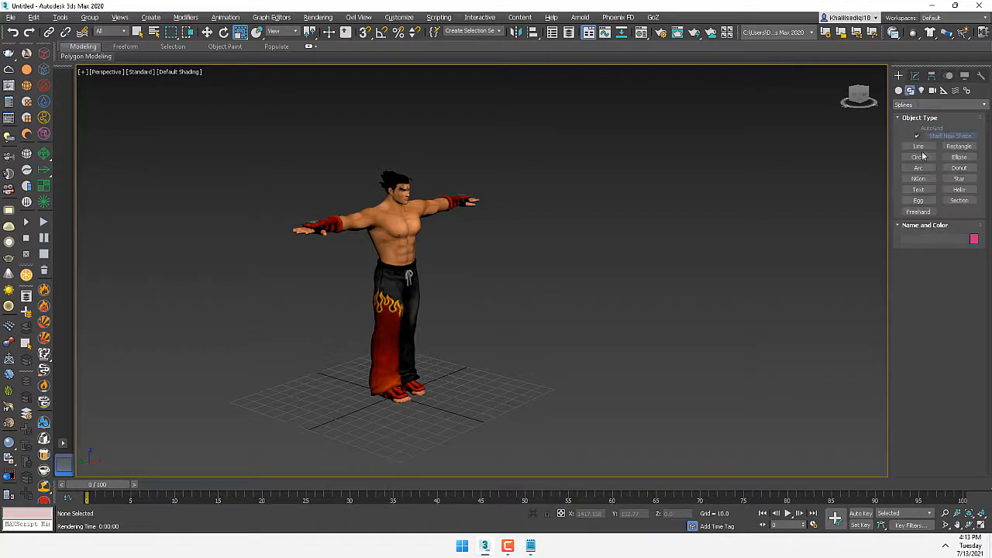
click(918, 156)
drag(418, 394, 725, 476)
Raise the circle above the ground along Z and scale it uniformly to about 164%.
key(w)
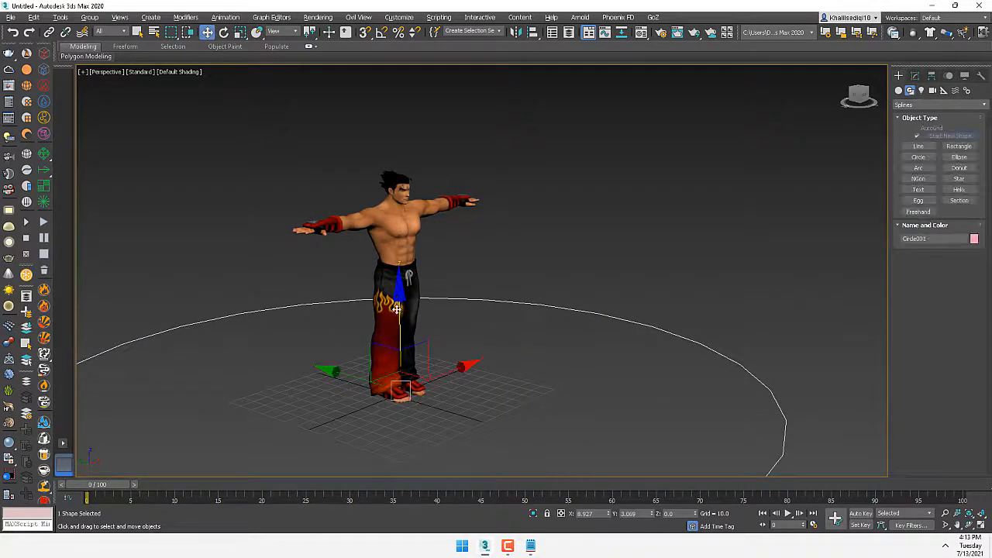
drag(398, 307, 398, 254)
key(r)
drag(397, 308, 409, 284)
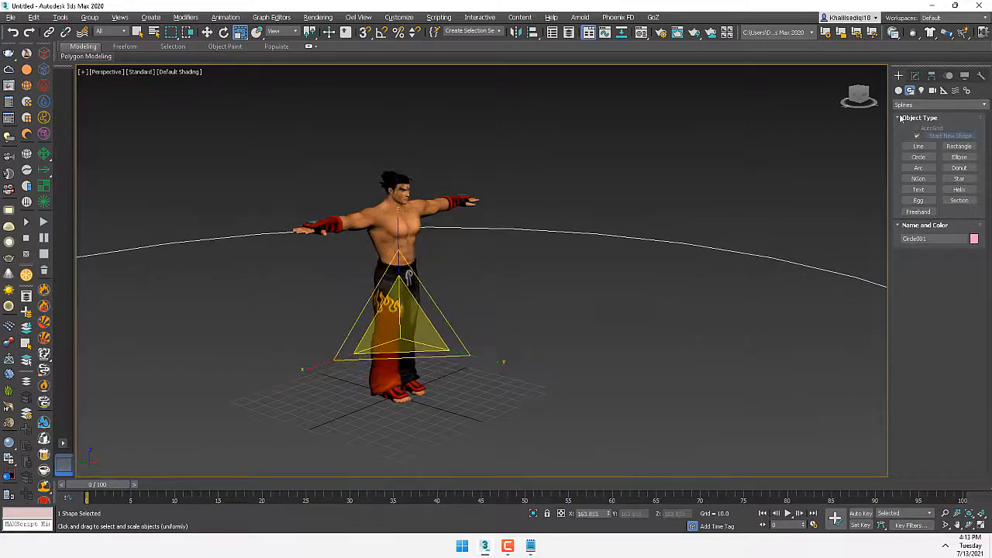
Create a Standard Target camera near the circle's edge, aimed towards the character's feet.
click(933, 90)
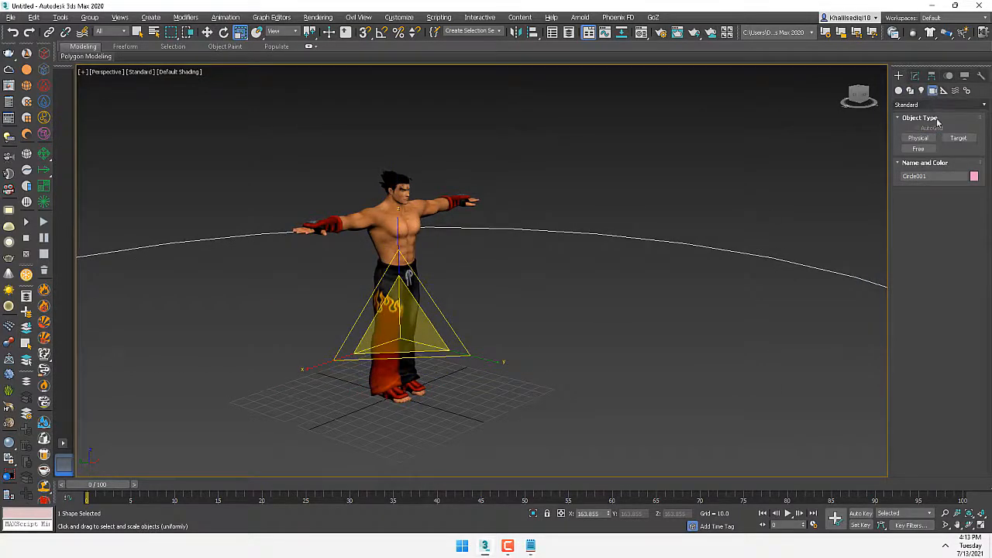
click(959, 138)
alt+middle_drag(662, 262, 847, 426)
drag(808, 425, 583, 320)
alt+middle_drag(583, 319, 676, 310)
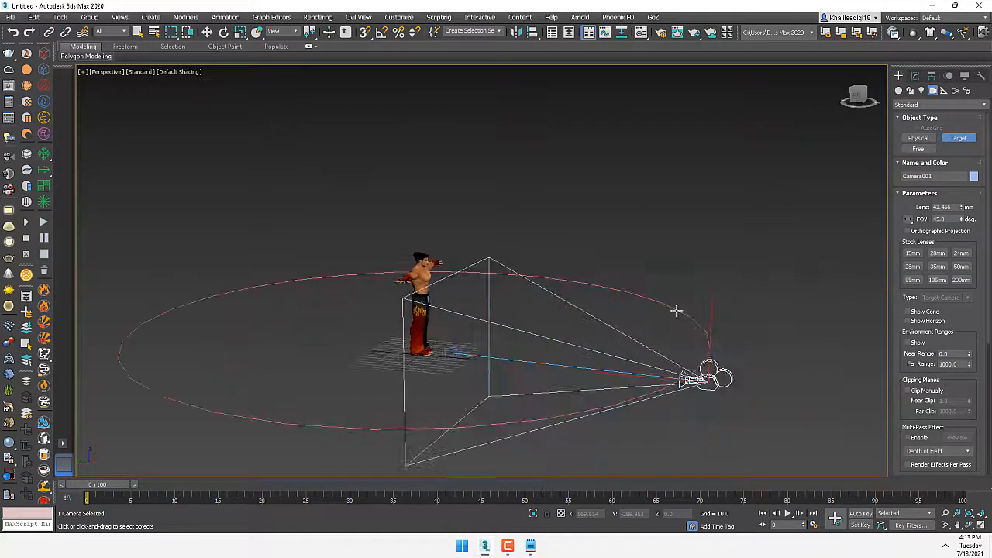
Apply a Path Constraint to the camera, using the circle around the character as its path.
click(226, 18)
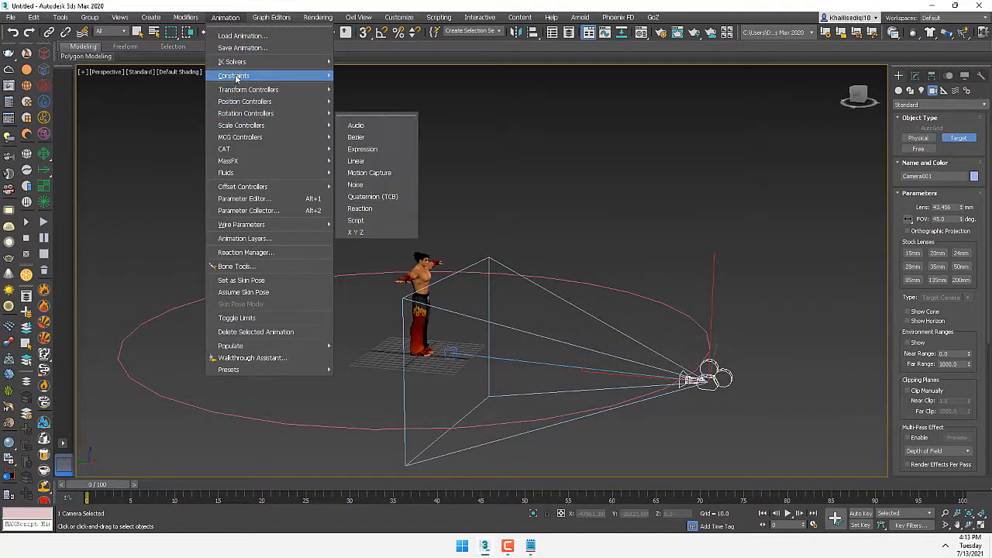
mouse_move(234, 76)
click(378, 101)
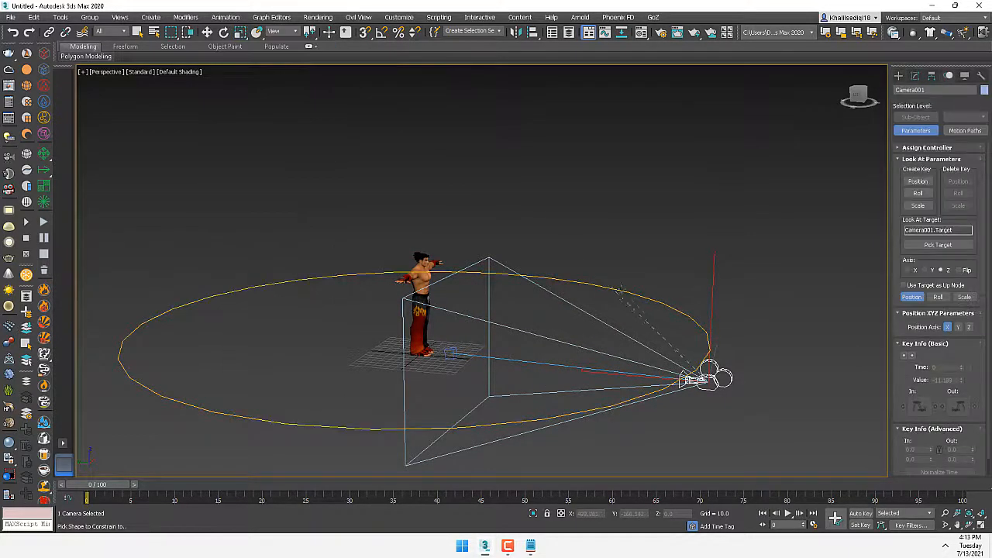
click(625, 290)
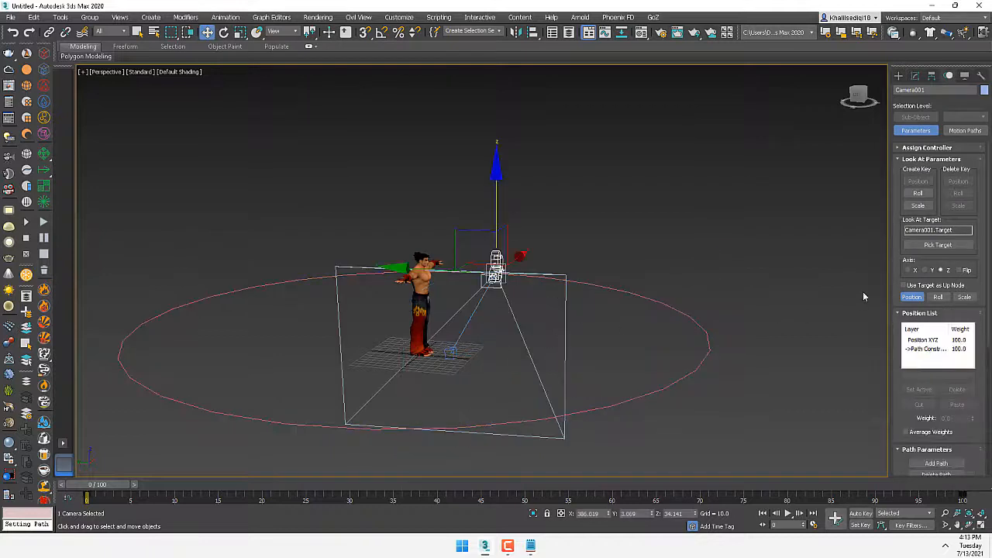
Pick the character as the camera's look-at target and scrub the first frames to check the camera motion.
click(937, 245)
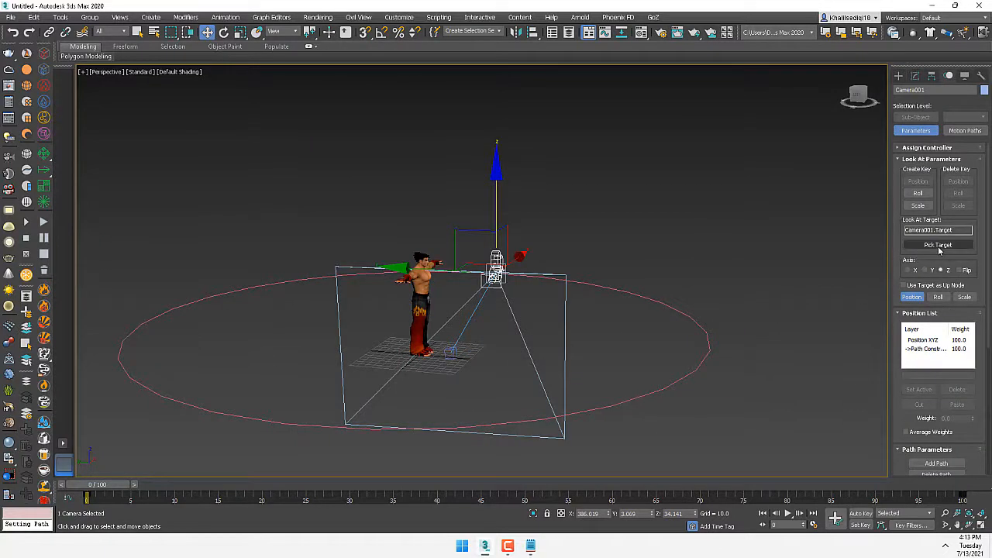
click(437, 311)
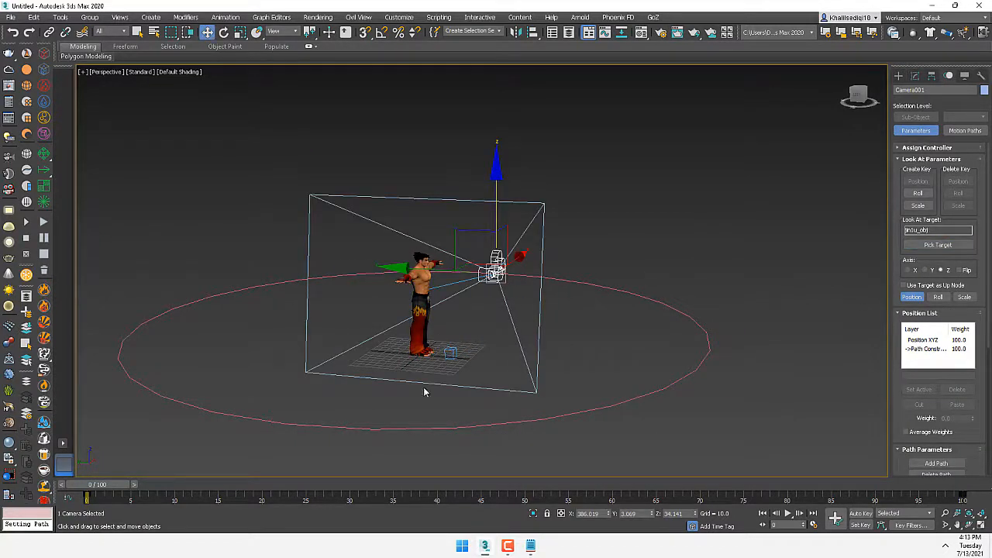
drag(113, 484, 87, 487)
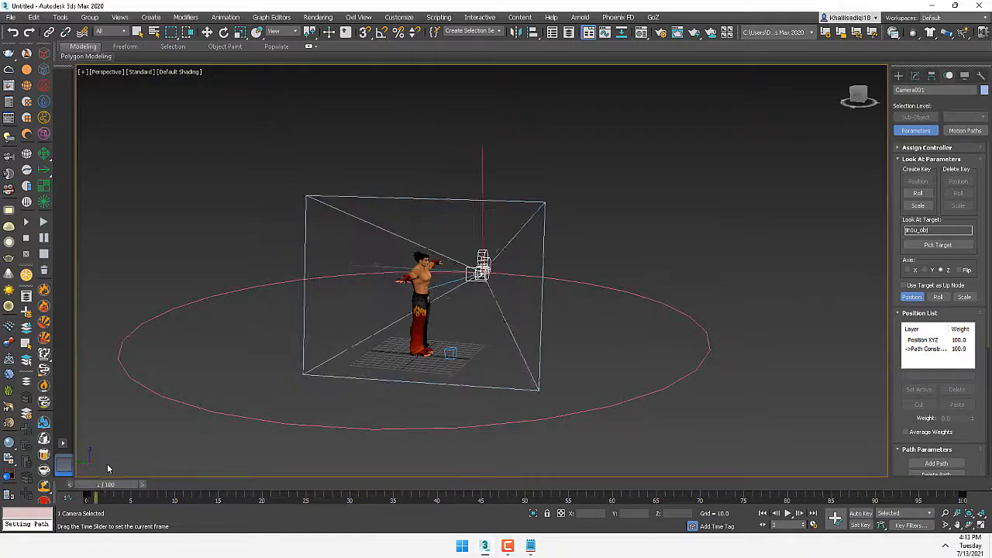
key(w)
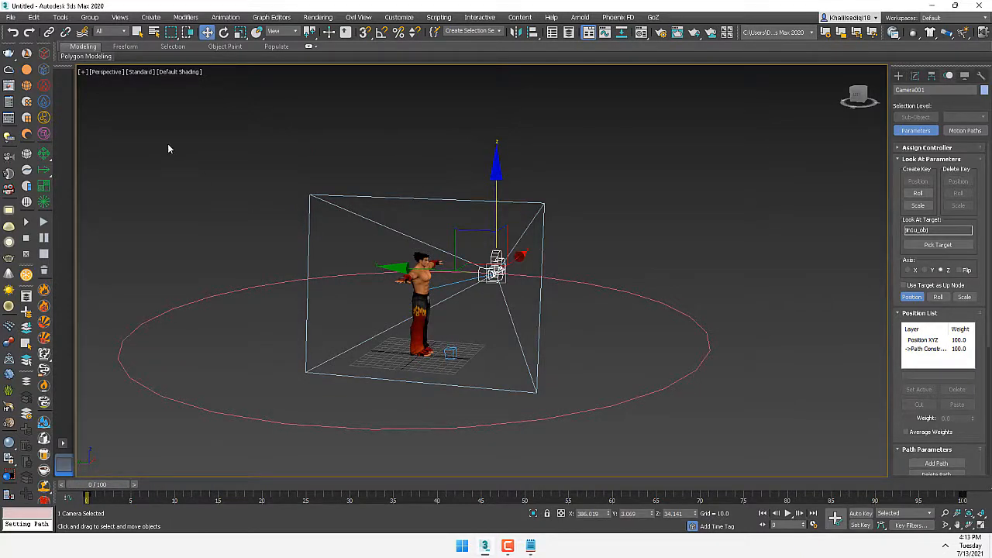
Deselect the camera, switch the viewport to its view and scrub the timeline to frame 75.
click(105, 71)
mouse_move(161, 87)
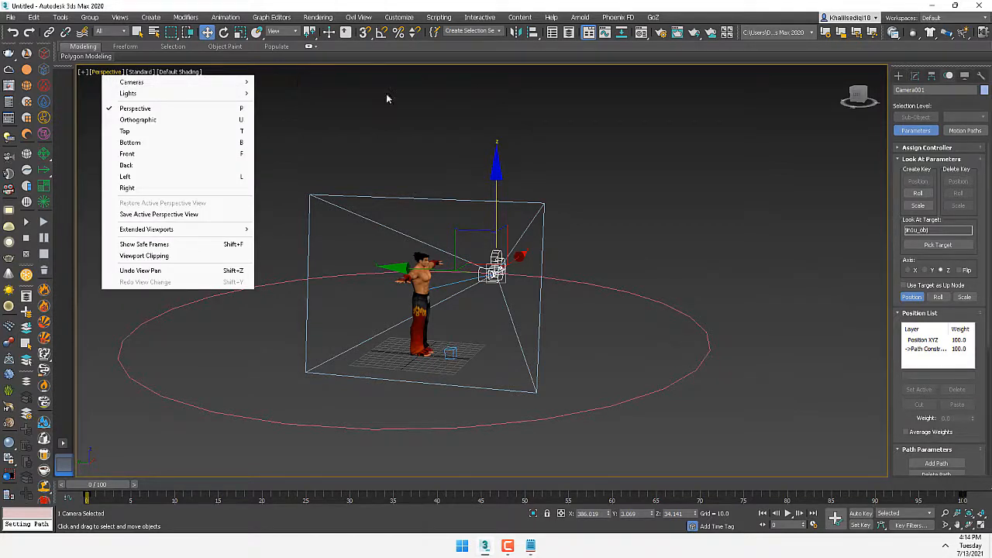
click(499, 258)
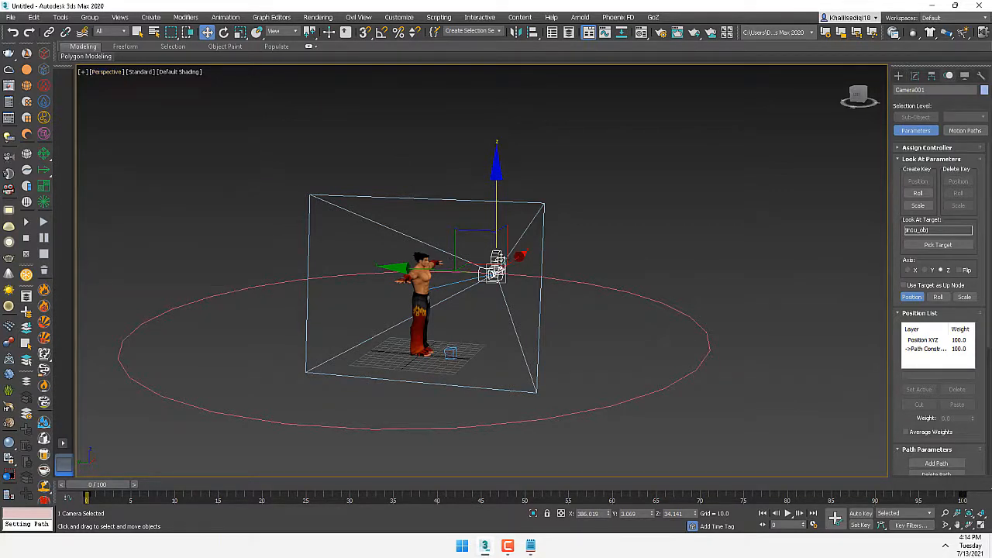
click(571, 308)
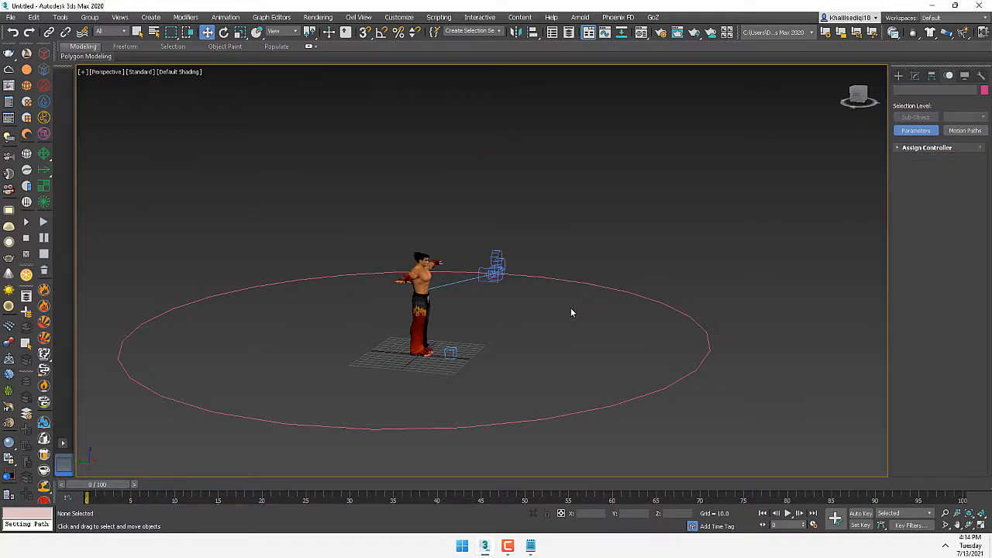
key(c)
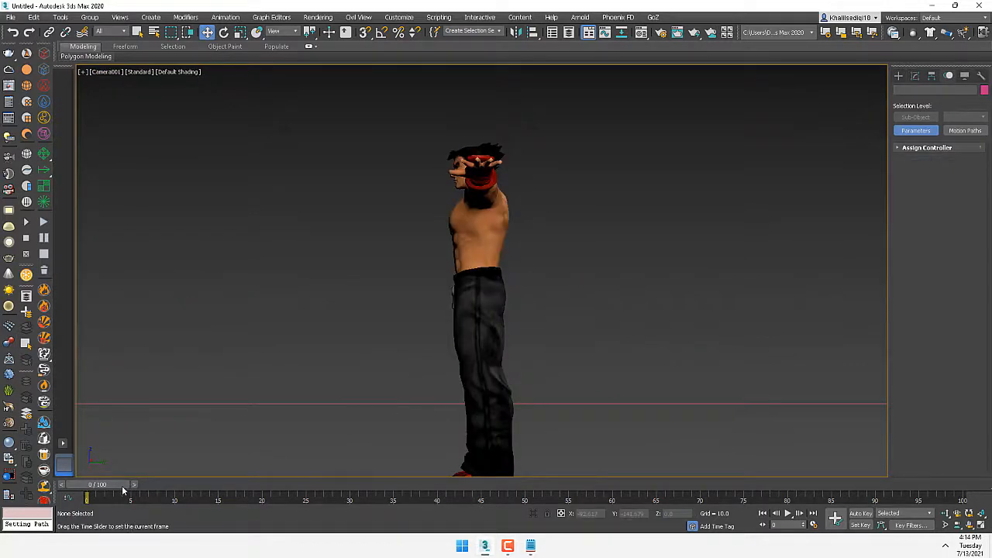
drag(131, 484, 449, 514)
drag(644, 531, 719, 475)
Raise the circle path along Z to about 167 and check the camera's position at frame 28 in the perspective view.
click(647, 410)
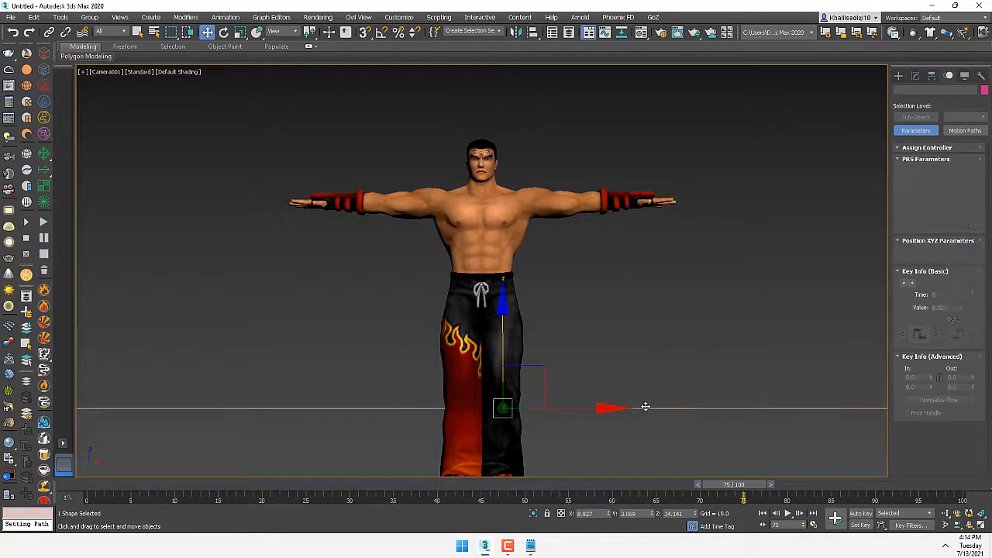
drag(504, 335, 604, 3)
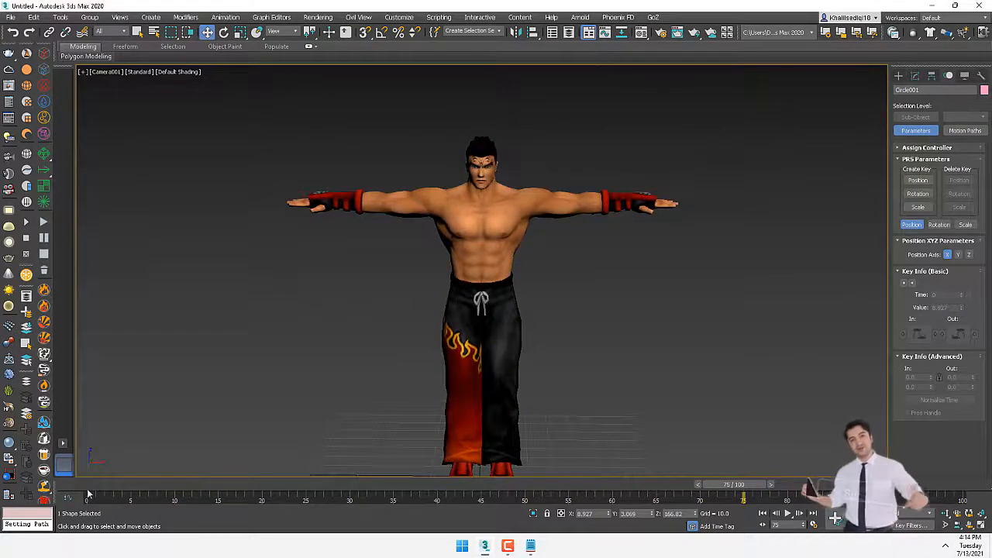
drag(734, 484, 331, 484)
key(p)
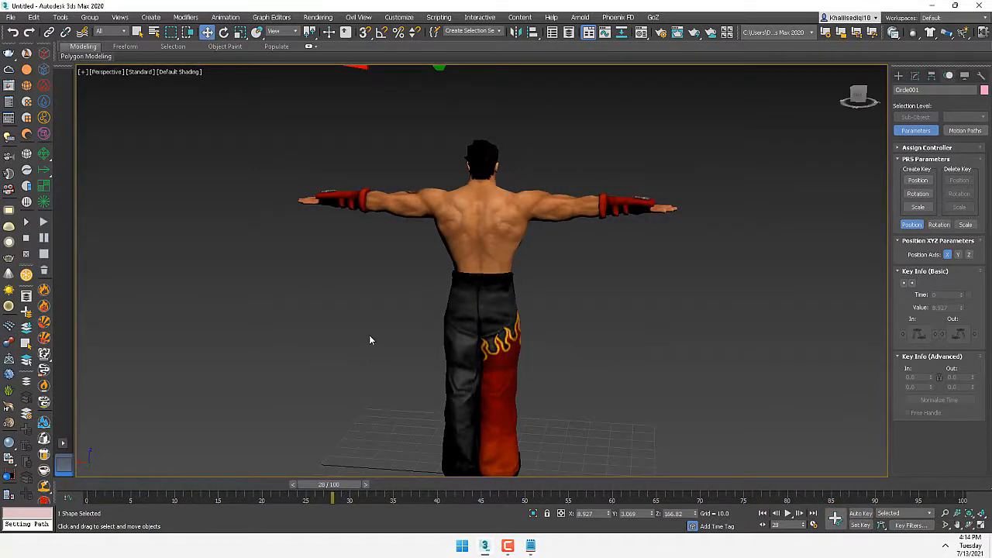
scroll(426, 211, down, 5)
alt+middle_drag(426, 211, 611, 350)
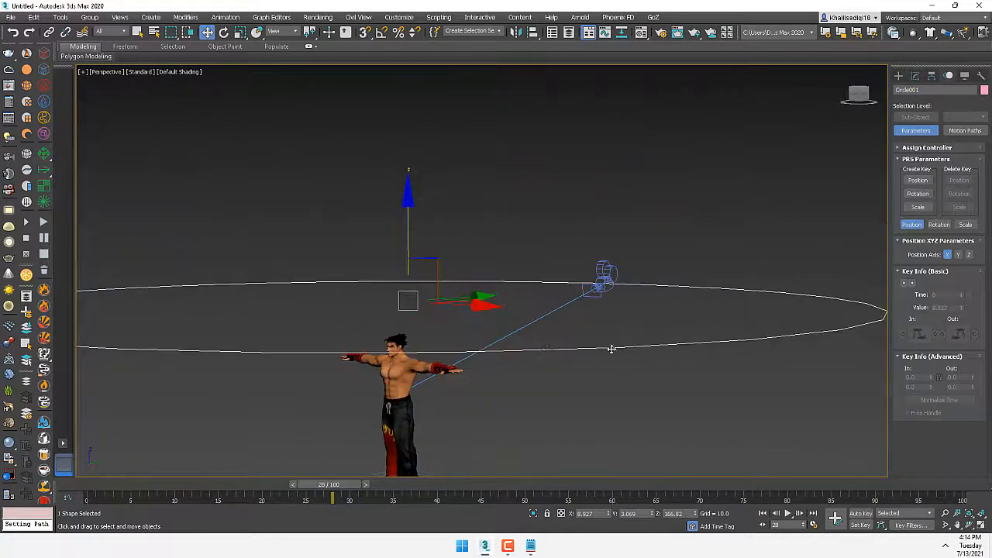
Switch to Notepad, highlight the "5 Rendering" line and return to 3ds Max.
click(529, 545)
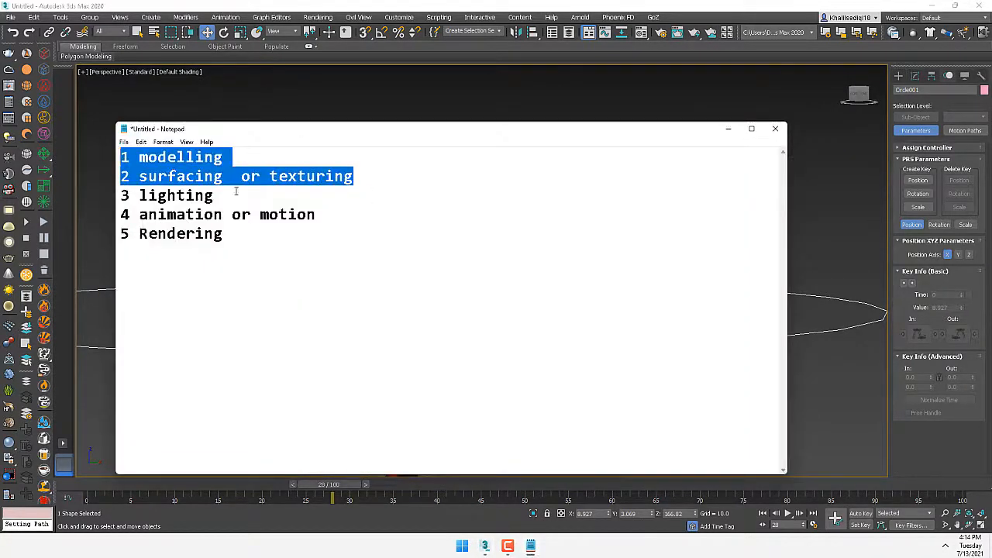
click(254, 234)
key(shift+Home)
click(728, 130)
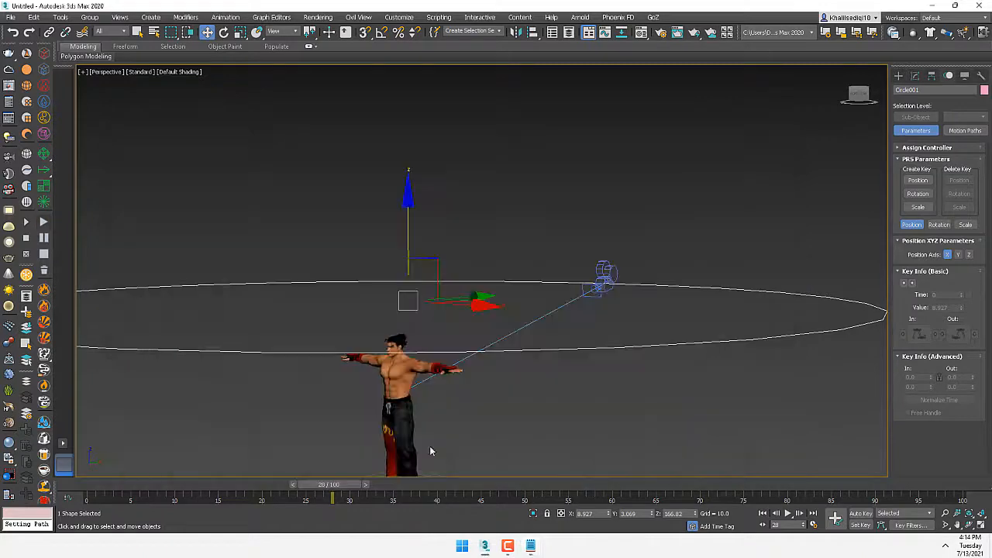
Return to the camera view, deselect the circle and scrub the animation to frame 100.
key(c)
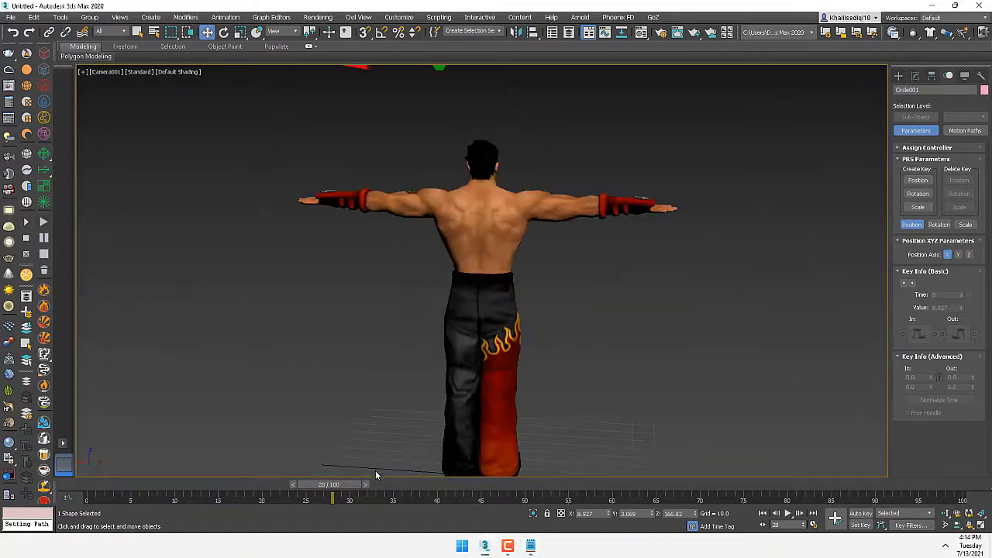
click(333, 474)
drag(332, 486, 967, 490)
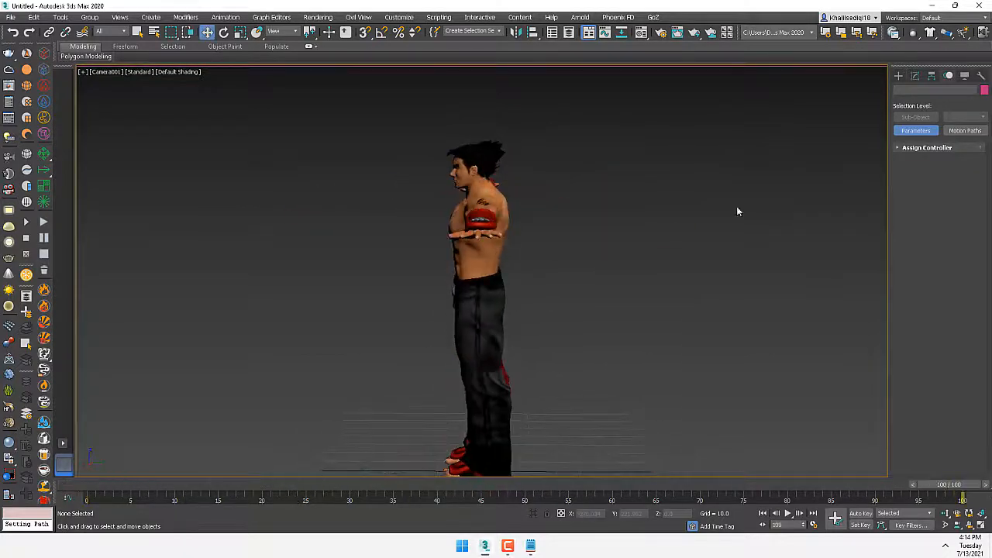
Open the render setup and set the time output to the range of frames 1 to 100.
click(660, 33)
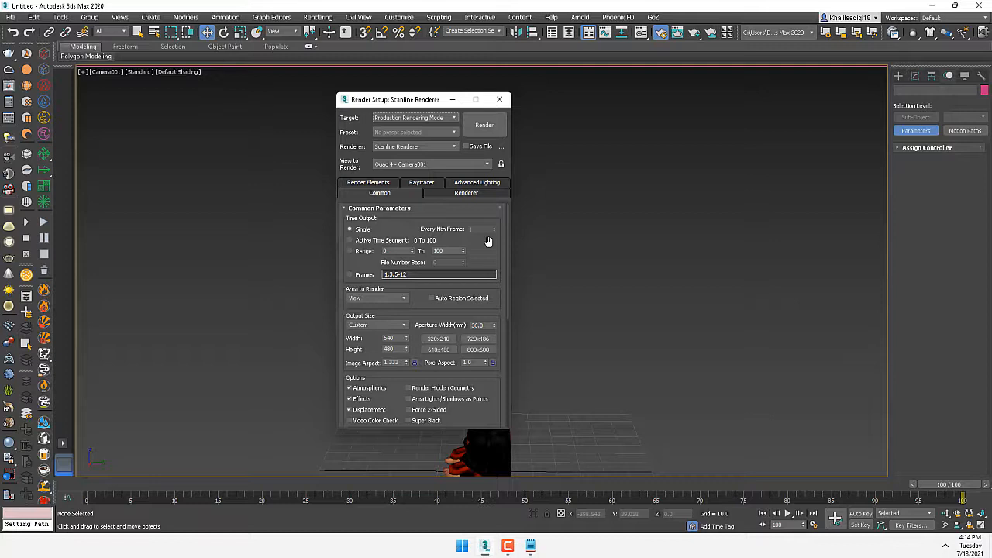
click(412, 251)
drag(89, 489, 967, 515)
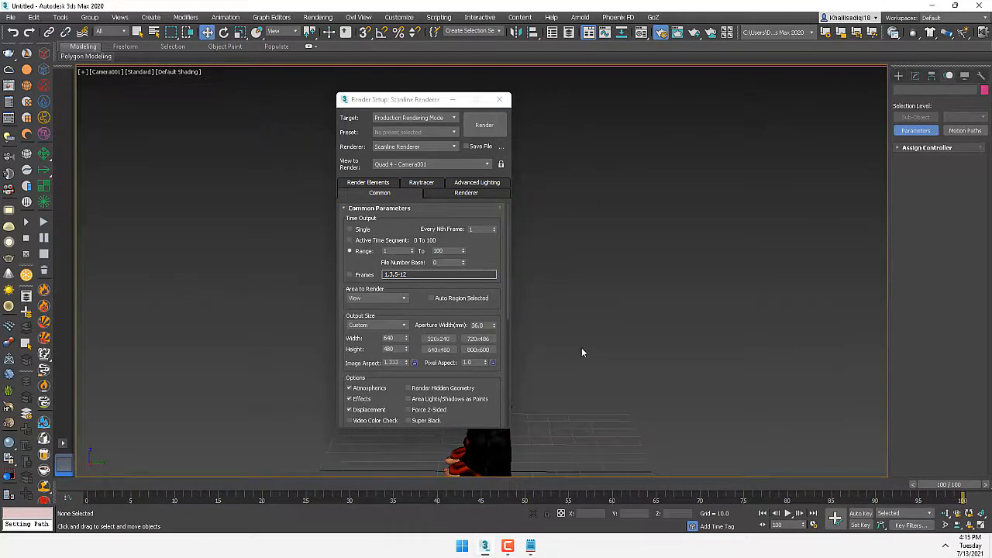
Set the render output size to the HDTV (video) preset at 1280x720.
drag(491, 253, 499, 163)
click(403, 235)
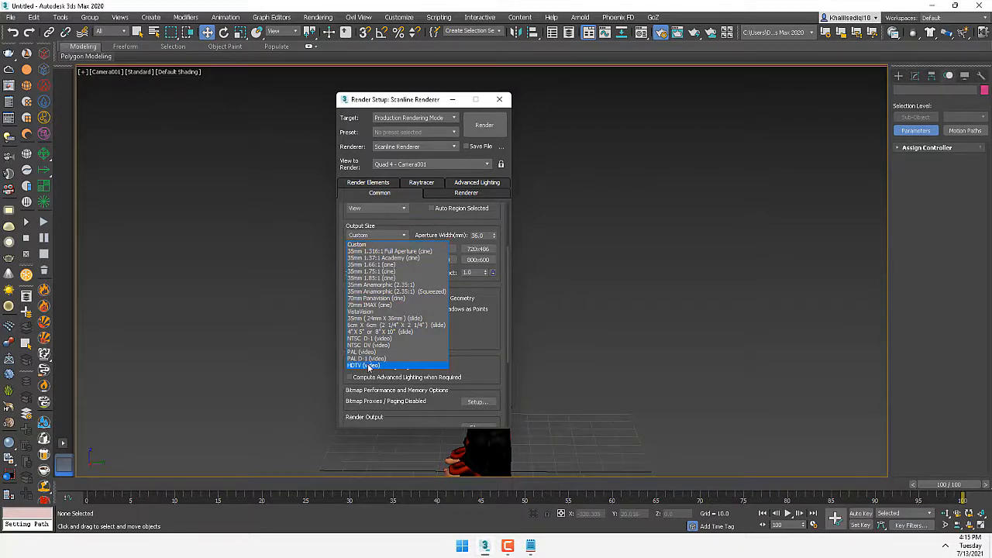
click(367, 364)
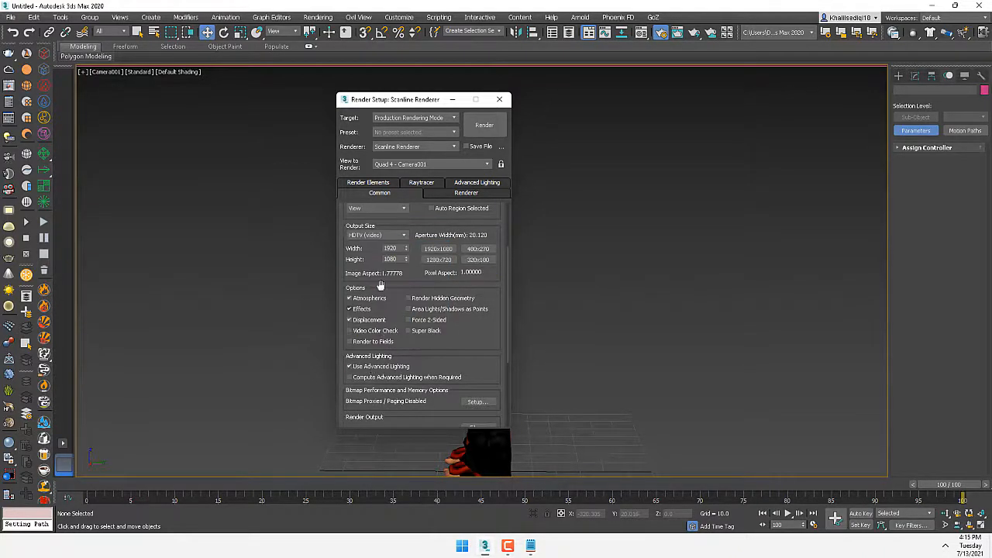
click(438, 259)
Start choosing the render output file, create a new folder on the Desktop and open it.
drag(485, 291, 490, 166)
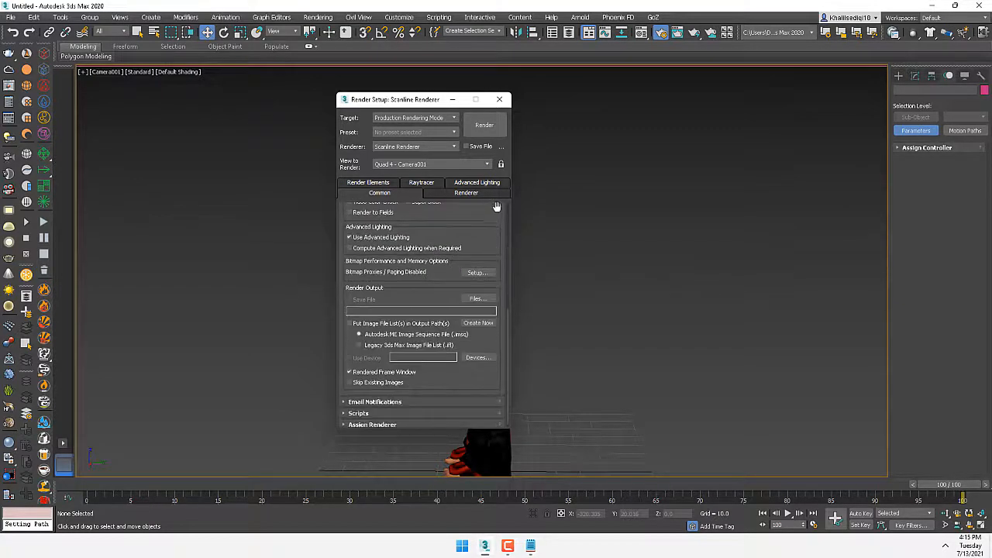
click(476, 298)
click(371, 99)
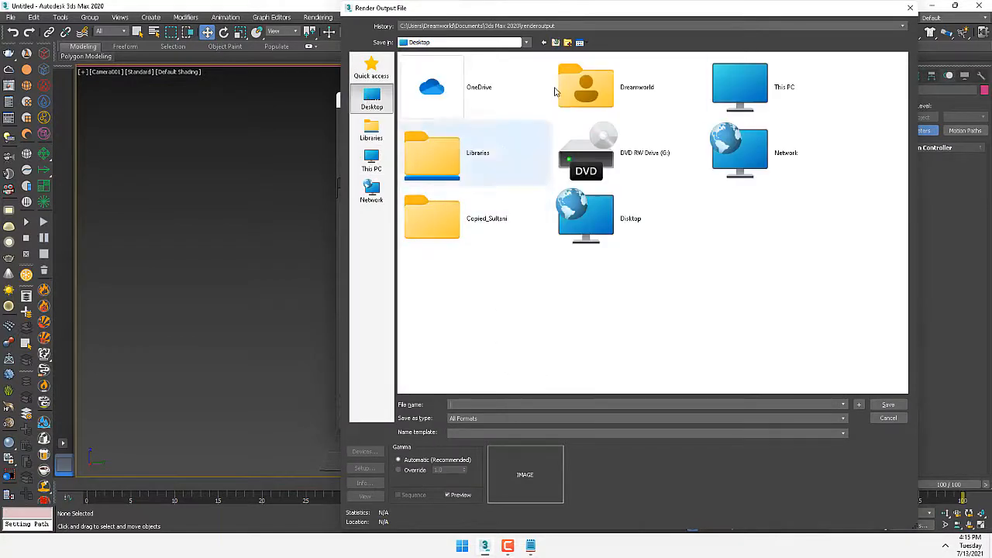
click(567, 42)
click(676, 310)
double_click(764, 236)
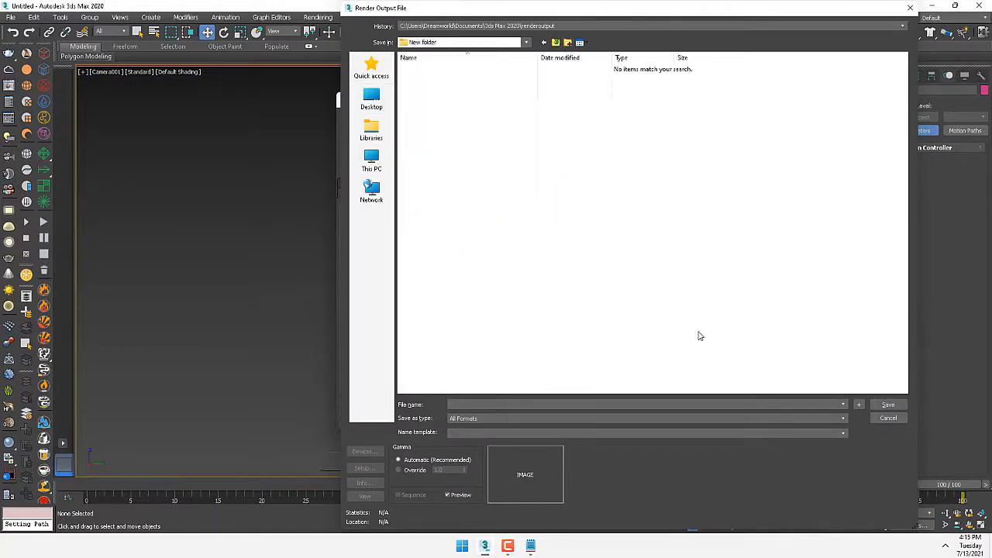
Save the output as a MOV QuickTime file named 1, accepting the Animation compression at 30 frames per second, and render the sequence.
click(468, 418)
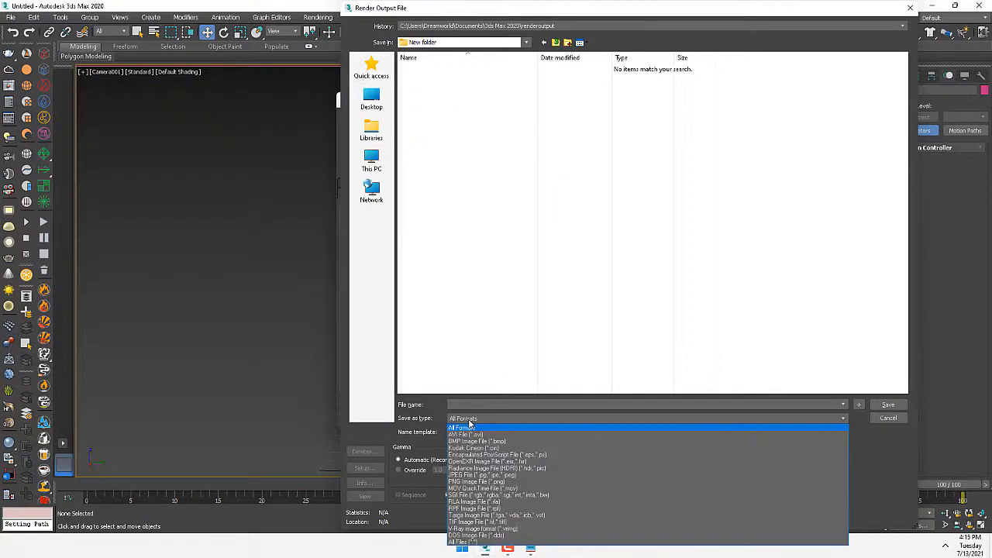
click(487, 488)
click(513, 405)
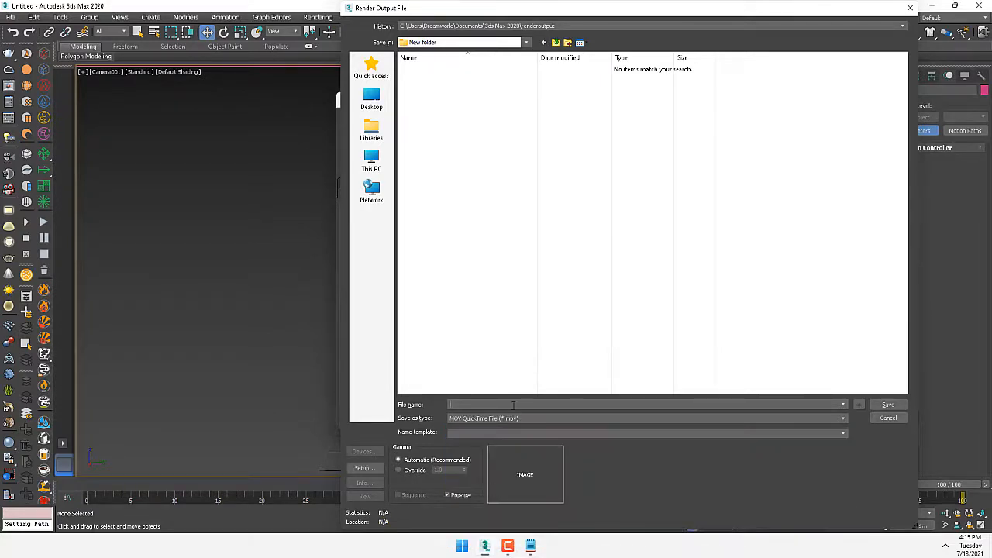
text(14)
key(BackSpace)
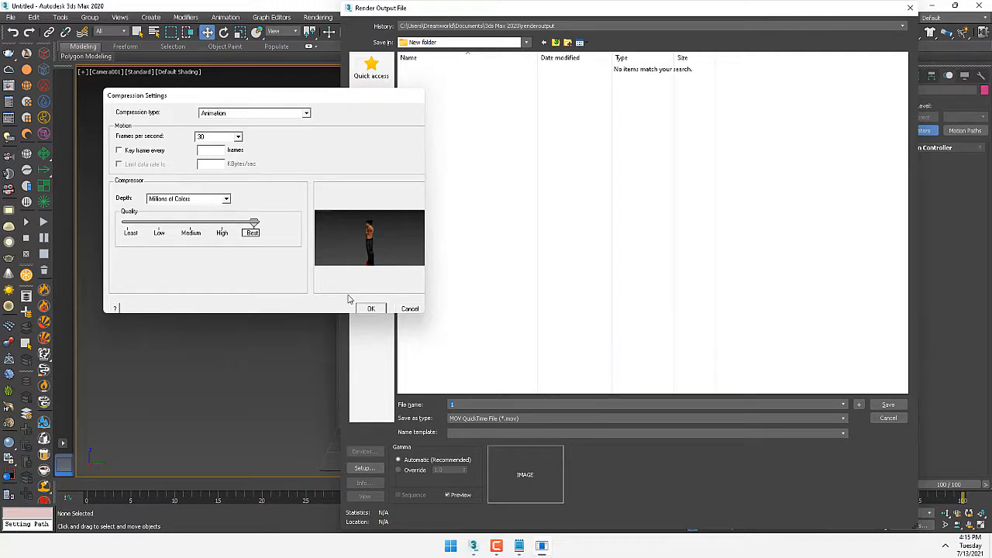
click(370, 308)
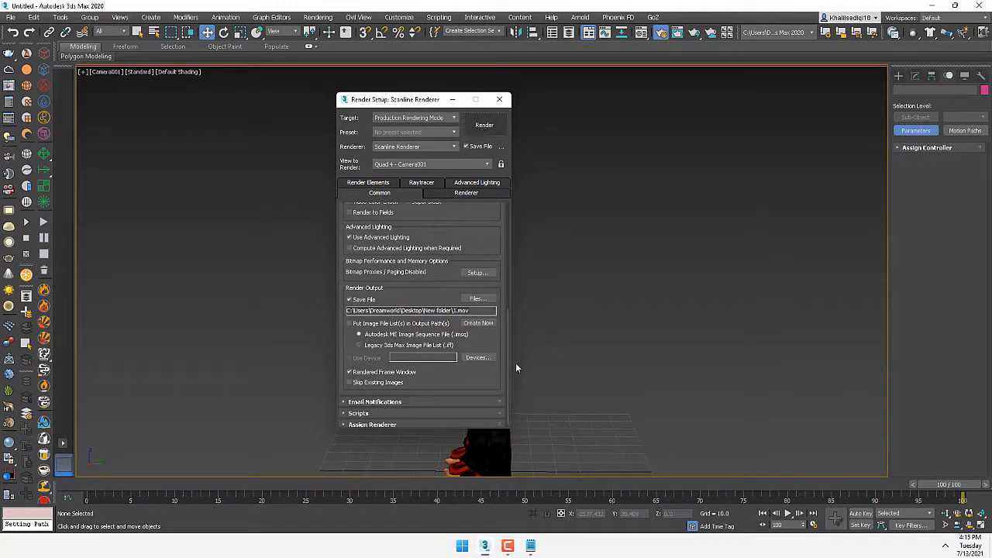
key(shift+q)
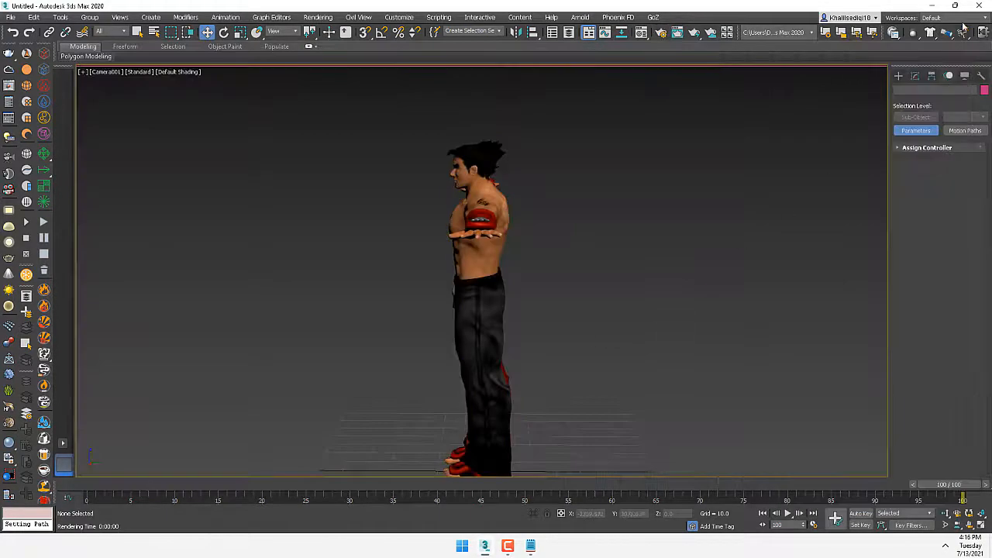
Minimize 3ds Max, open New folder on the desktop, play the rendered 1.mov and close the player.
click(932, 5)
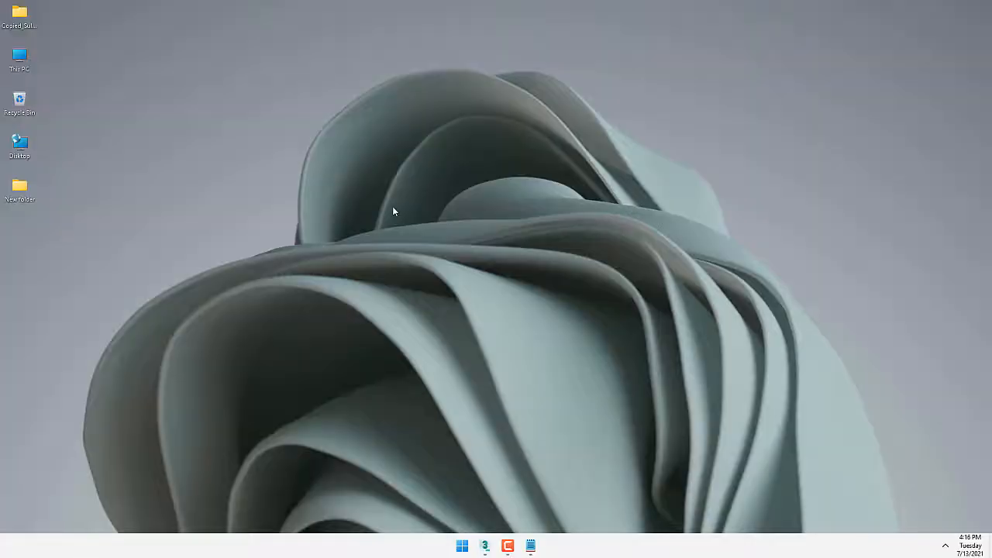
double_click(23, 190)
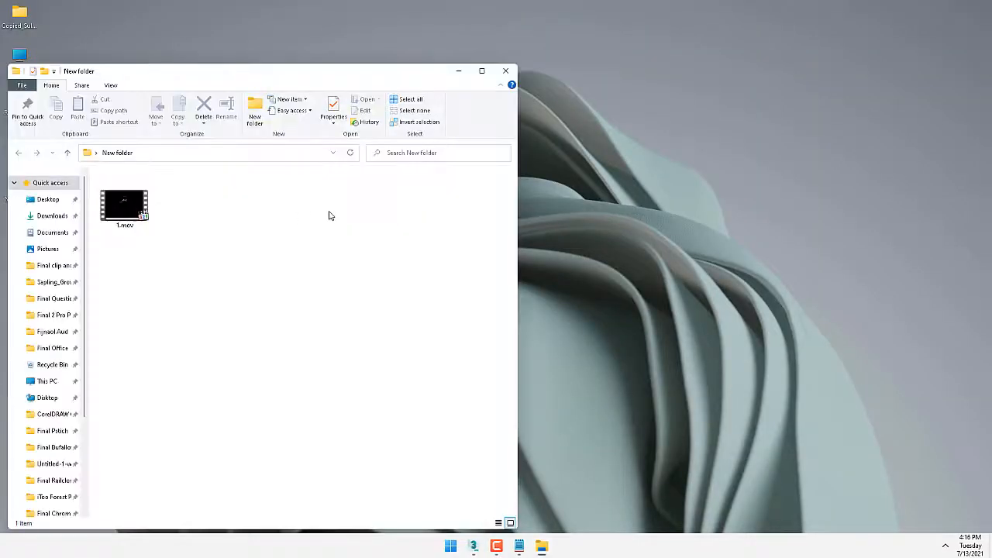
double_click(116, 211)
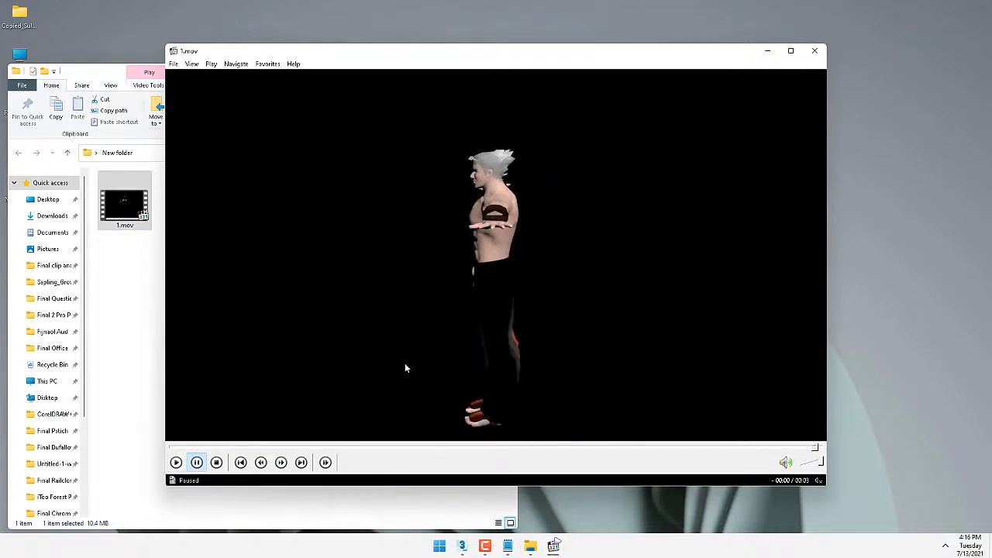
click(176, 462)
click(207, 447)
click(815, 50)
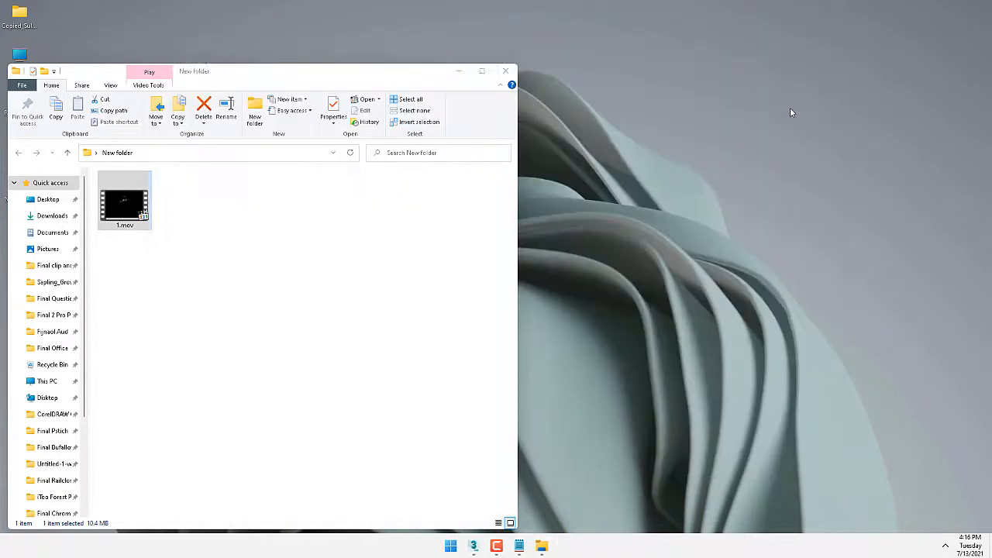
Close the New folder window, return to 3ds Max and move the timeline to frame 71.
click(505, 70)
click(485, 546)
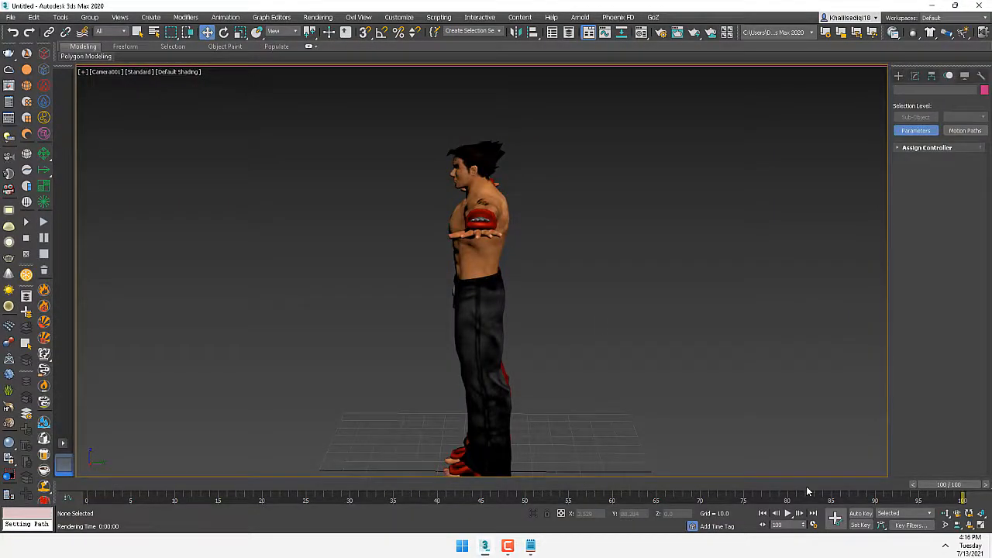
drag(807, 491, 702, 486)
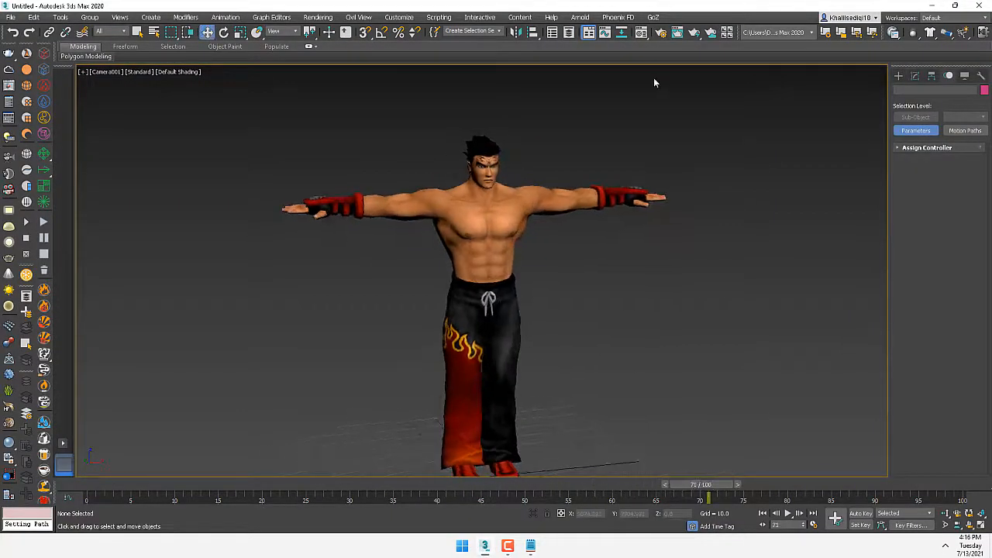
Open the character's Multi/Sub-Object material in the Material Editor and set the ambient and diffuse colour of sub-material 3 to black.
click(641, 32)
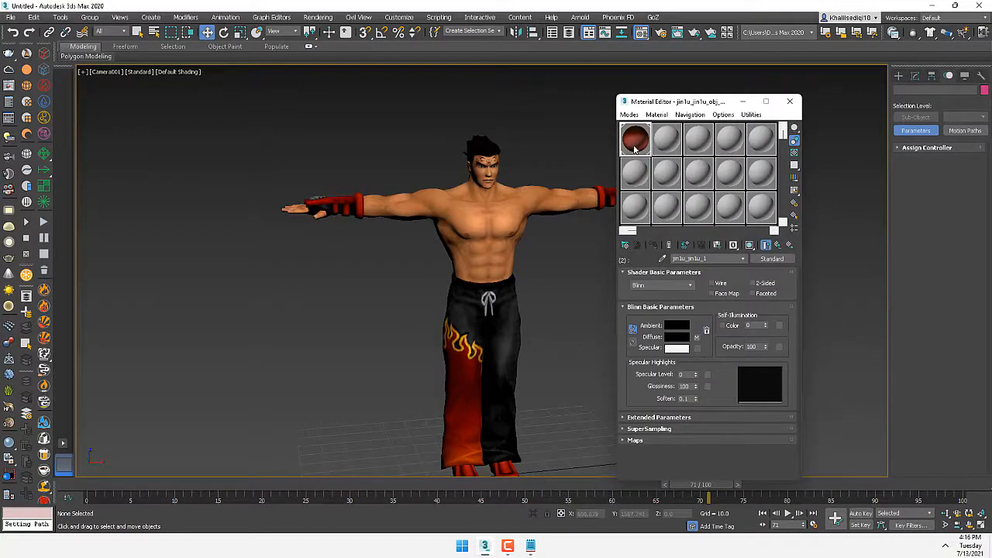
click(789, 245)
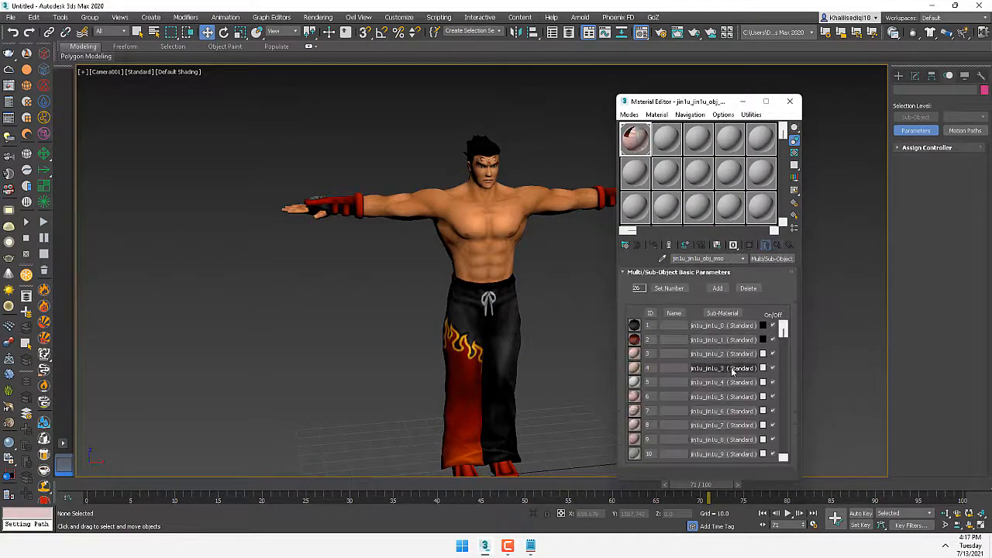
mouse_move(783, 331)
mouse_down()
mouse_move(782, 454)
mouse_move(787, 331)
mouse_up()
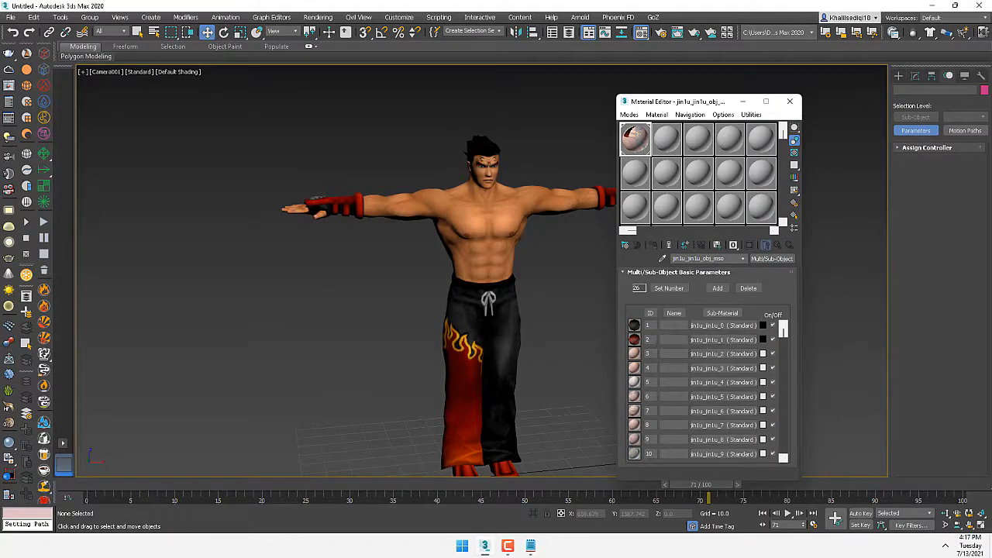
click(711, 353)
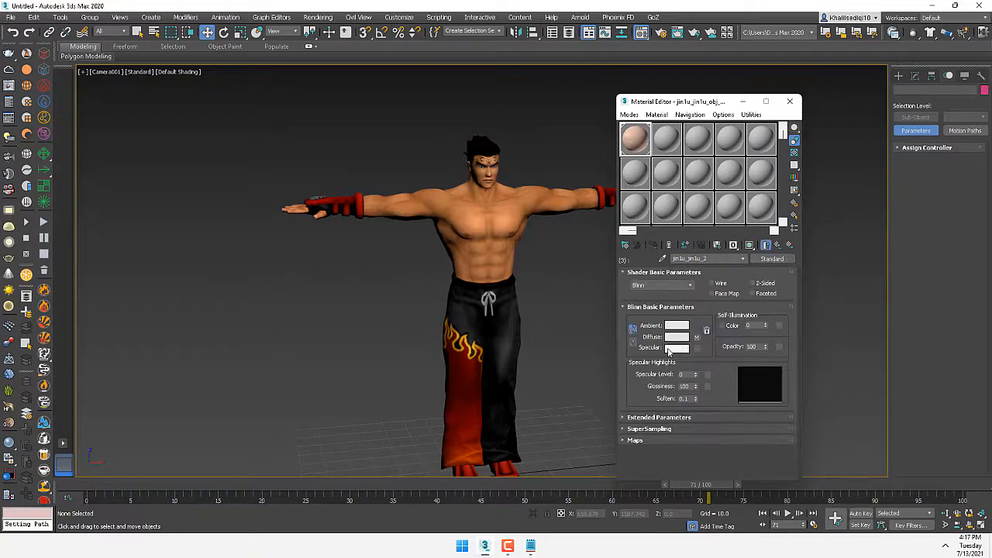
click(676, 326)
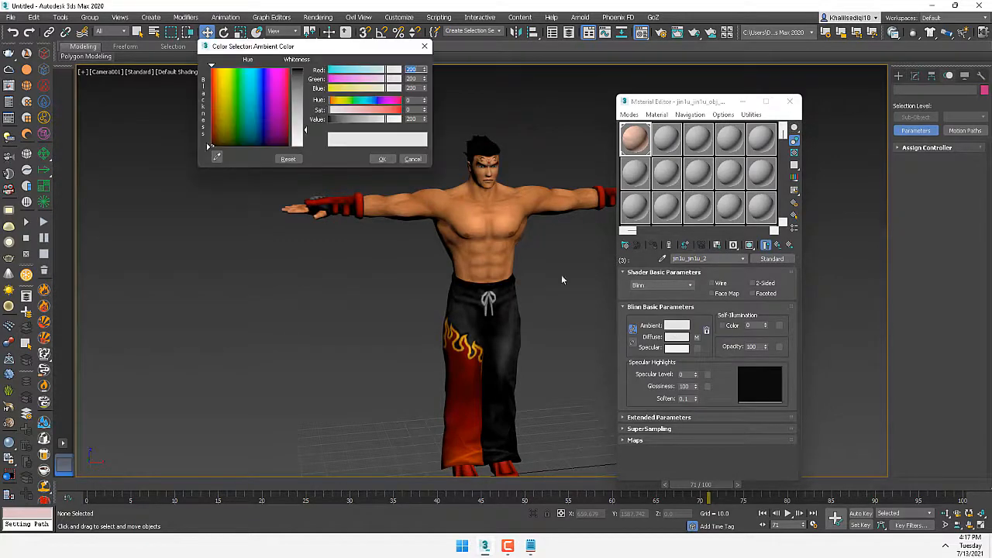
drag(302, 135, 303, 69)
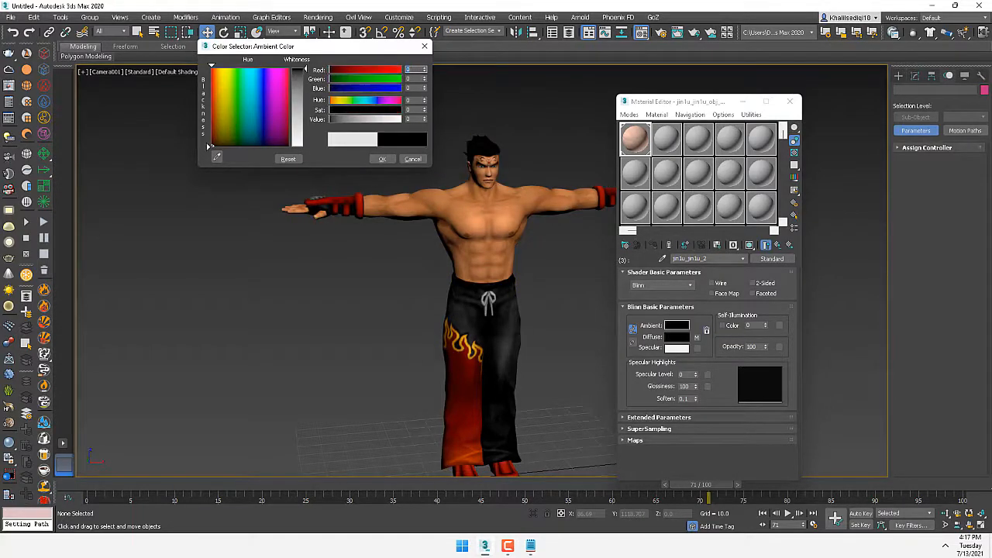
click(381, 159)
click(777, 245)
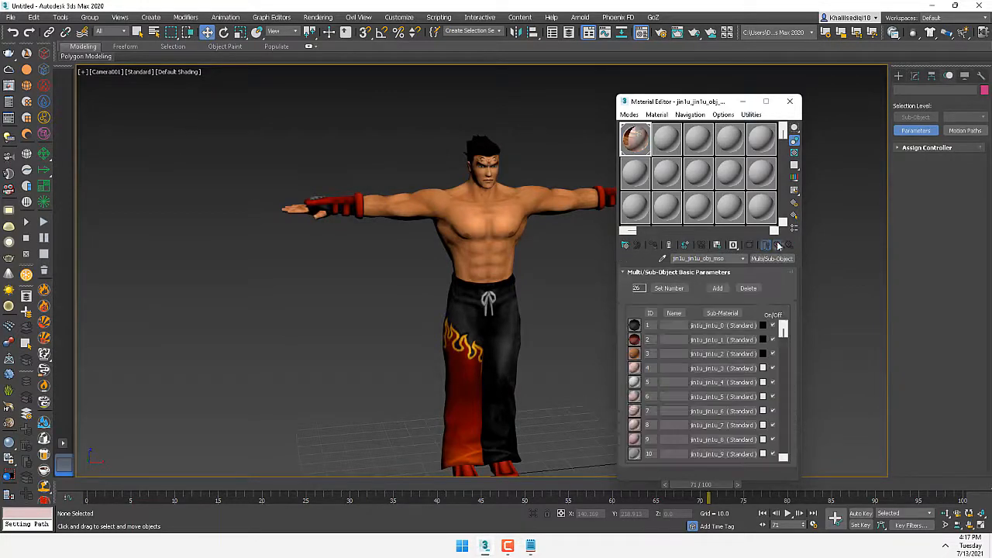
Set the ambient and diffuse colour of sub-materials 4 and 5 to black.
click(689, 369)
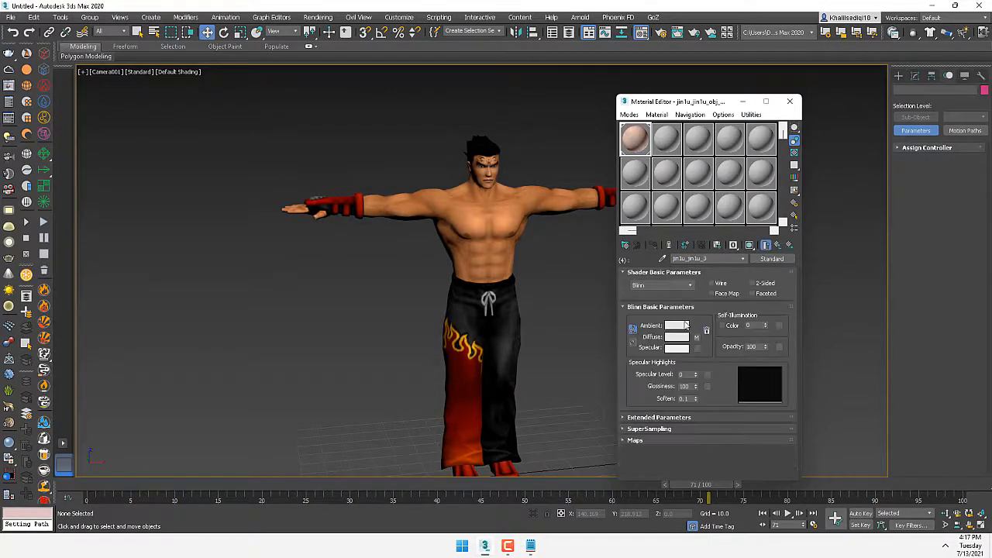
click(677, 325)
drag(300, 97, 301, 65)
click(382, 159)
click(777, 245)
click(695, 382)
click(677, 325)
click(382, 159)
click(778, 245)
click(714, 385)
click(778, 245)
Set the ambient and diffuse colours of sub-materials 6 to 10 to black.
click(708, 398)
click(678, 326)
click(382, 160)
click(777, 245)
click(708, 411)
click(708, 425)
click(678, 325)
click(381, 159)
click(777, 244)
click(708, 440)
click(677, 326)
click(708, 454)
Paste the copied black colour into the ambient swatches of sub-materials 11 and 12.
drag(783, 331, 780, 347)
click(715, 354)
right_click(684, 328)
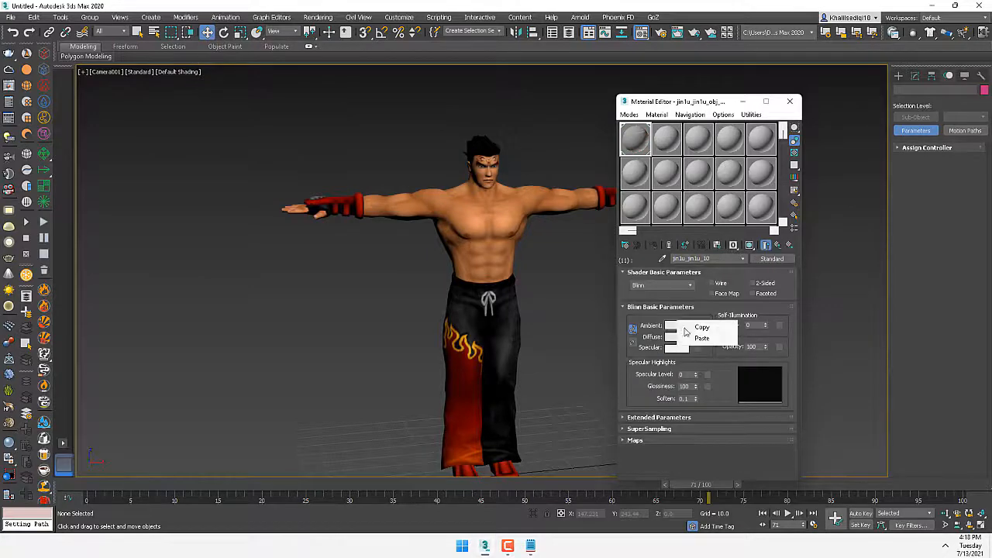
click(701, 339)
click(777, 245)
click(714, 368)
right_click(683, 327)
click(701, 339)
click(777, 245)
Set the ambient and diffuse colour of sub-material 14 to black.
click(696, 387)
click(678, 327)
drag(300, 96, 301, 65)
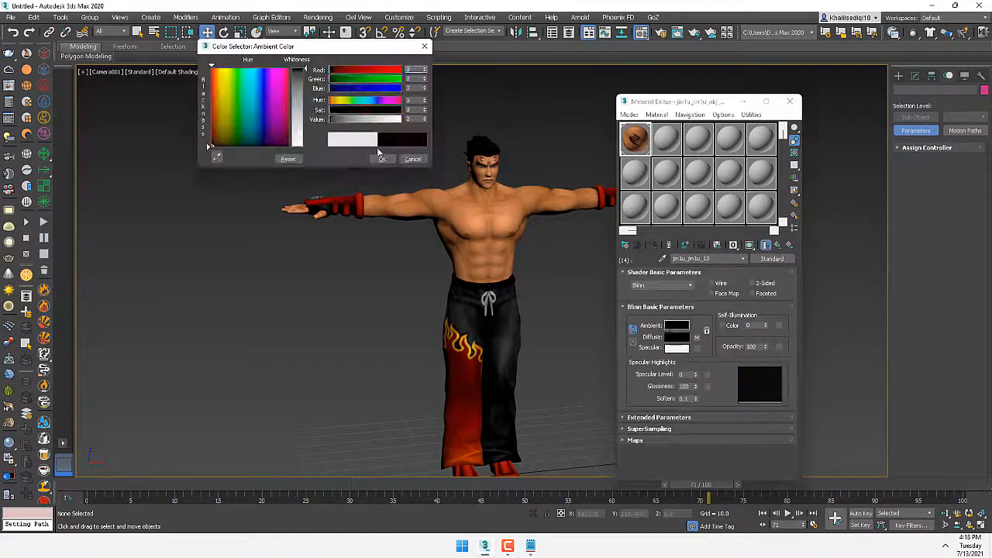
click(381, 159)
Test-render a single frame of the Camera001 view, close the rendered frame and close the Material Editor.
click(677, 32)
click(662, 33)
click(349, 228)
click(501, 100)
click(717, 72)
click(488, 287)
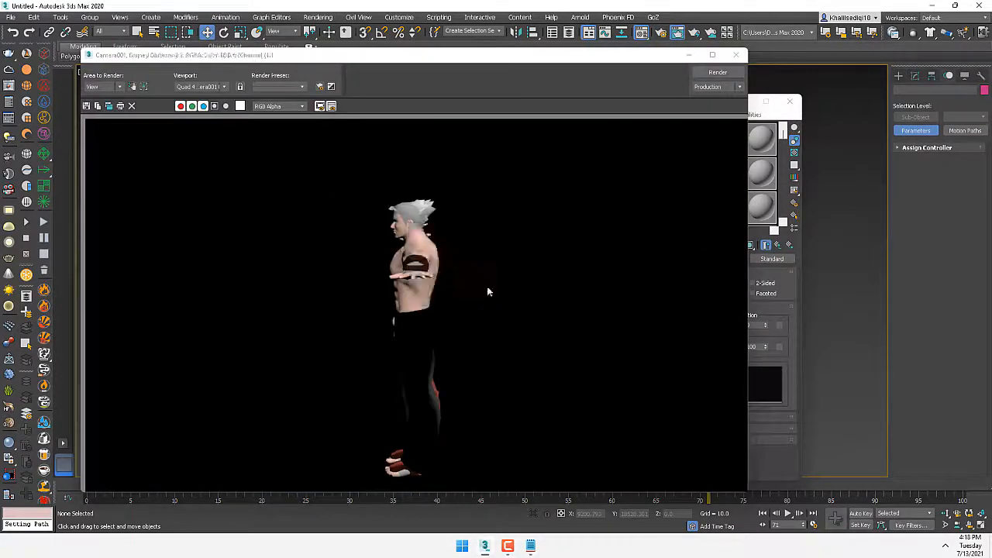
click(736, 56)
click(778, 245)
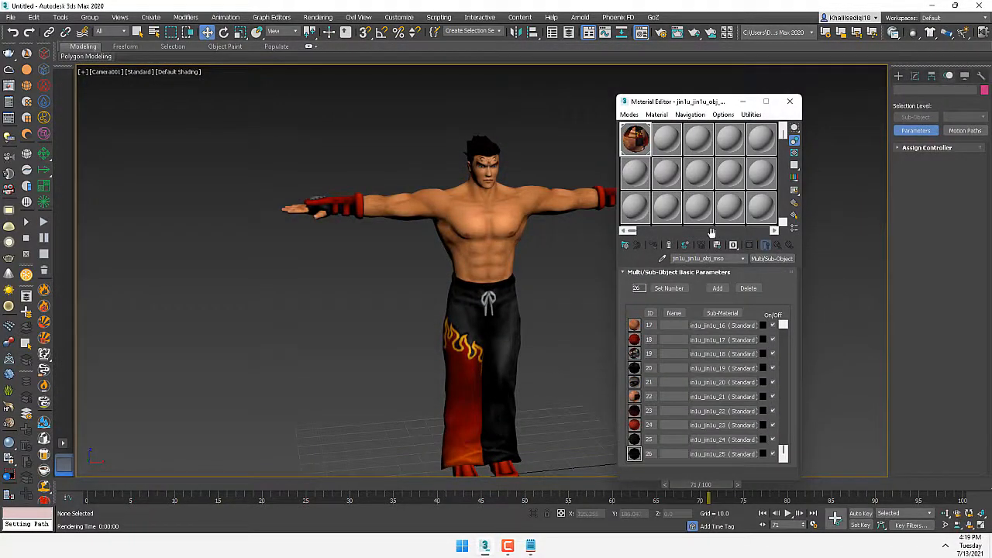
click(790, 103)
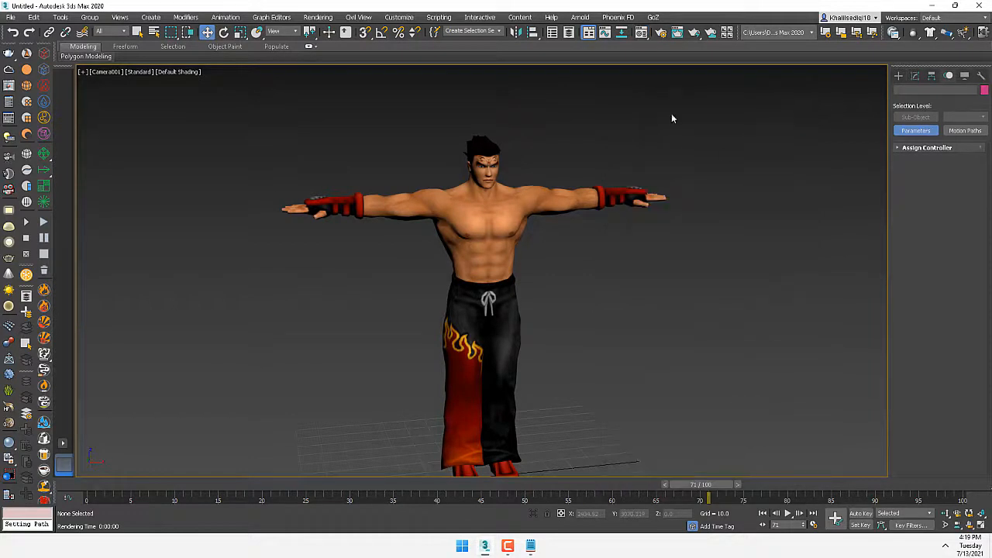
Open Render Setup and set the time output to the frame range 1 to 100.
click(662, 34)
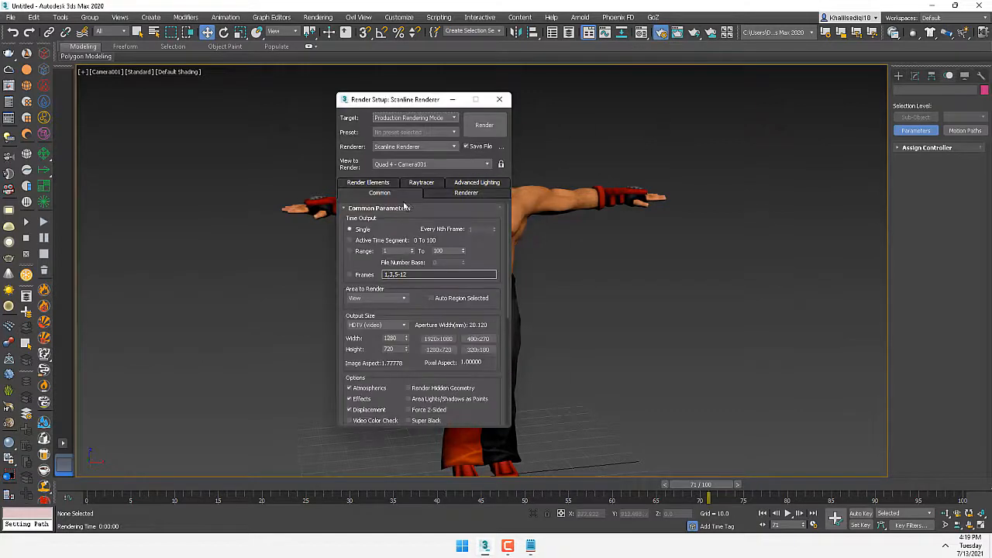
click(412, 250)
scroll(483, 320, down, 5)
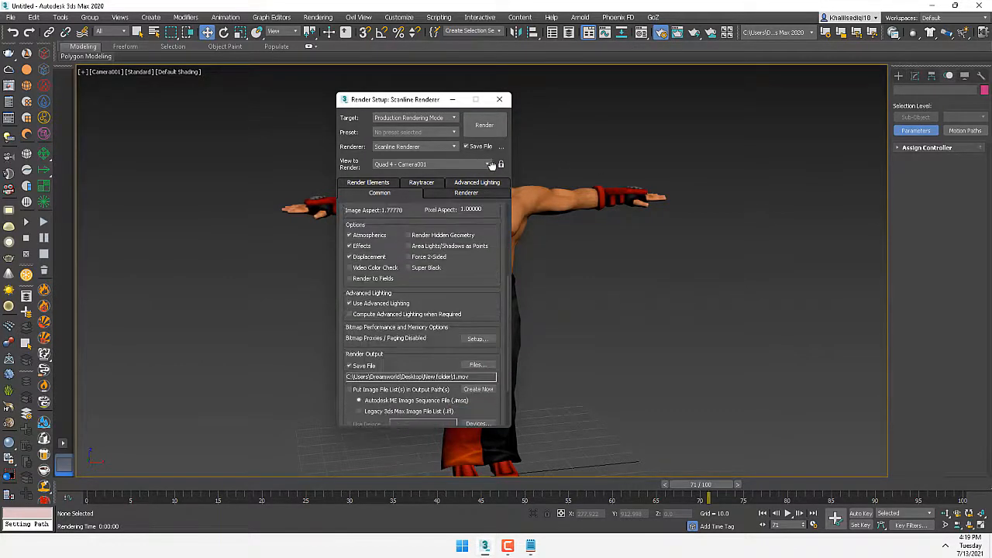
scroll(431, 270, up, 2)
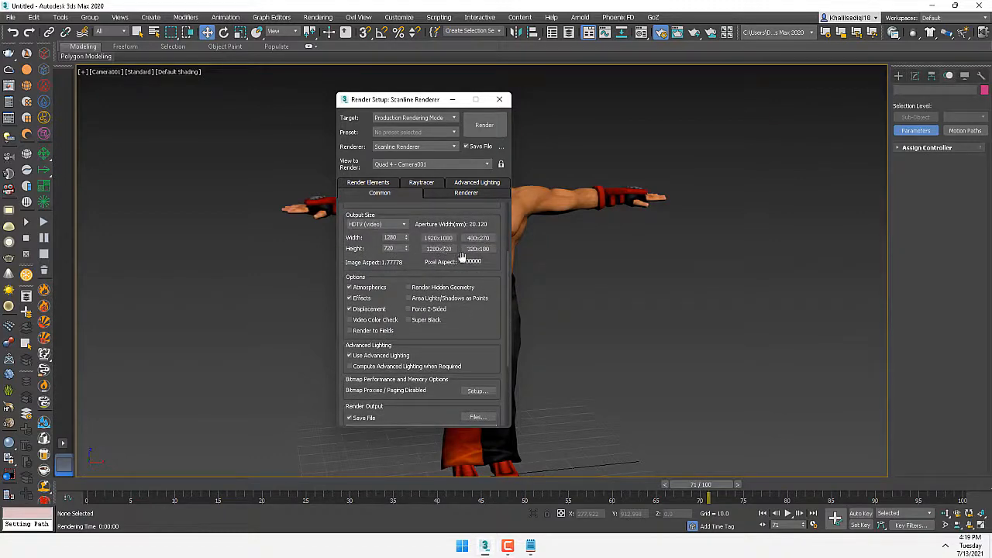
scroll(476, 335, down, 3)
Change the render output location to the Desktop, keeping the file name 1.mov, and start the render.
click(475, 322)
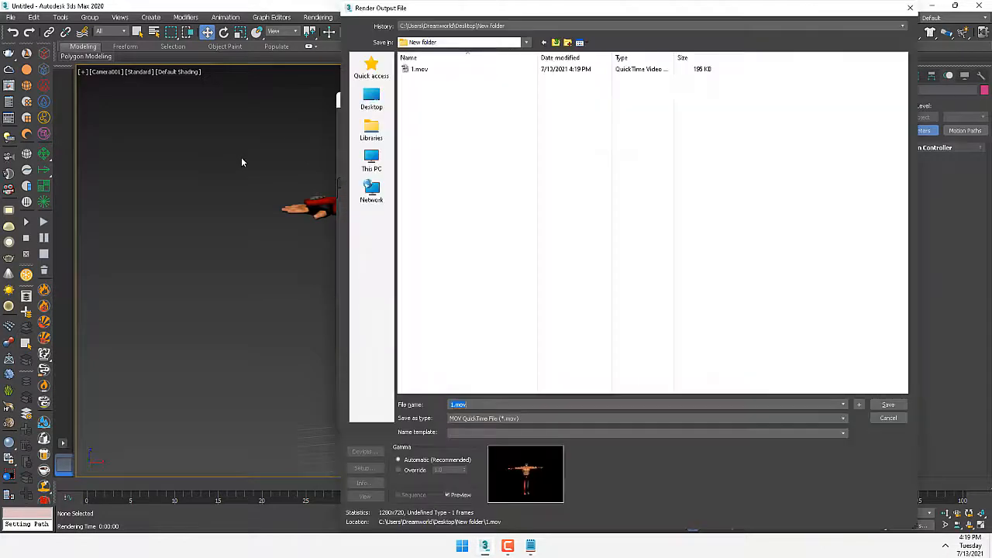
click(371, 99)
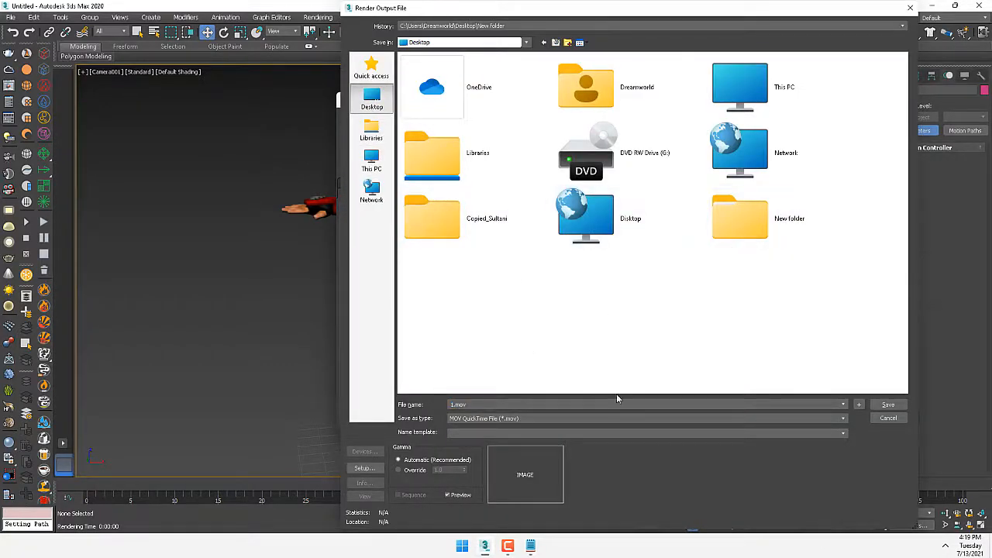
click(888, 405)
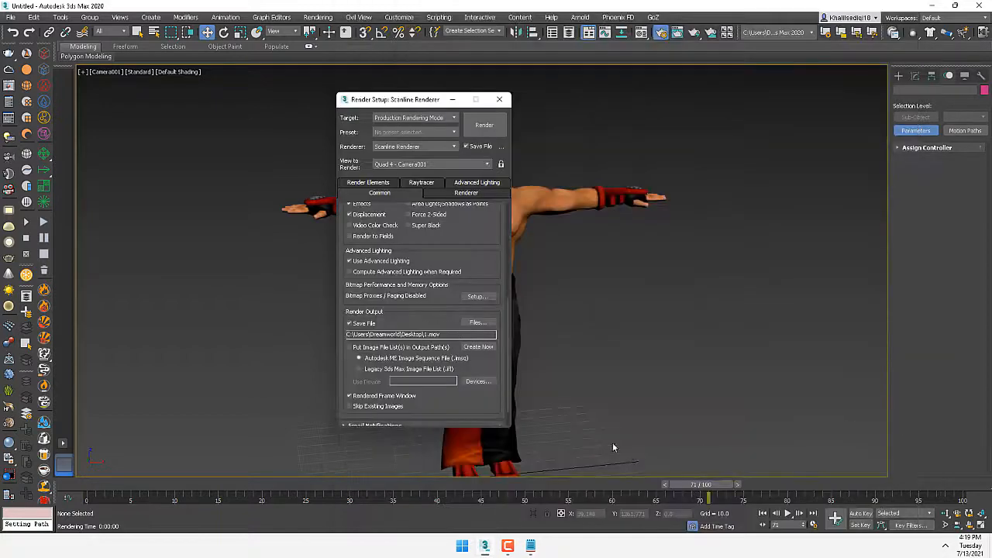
click(484, 125)
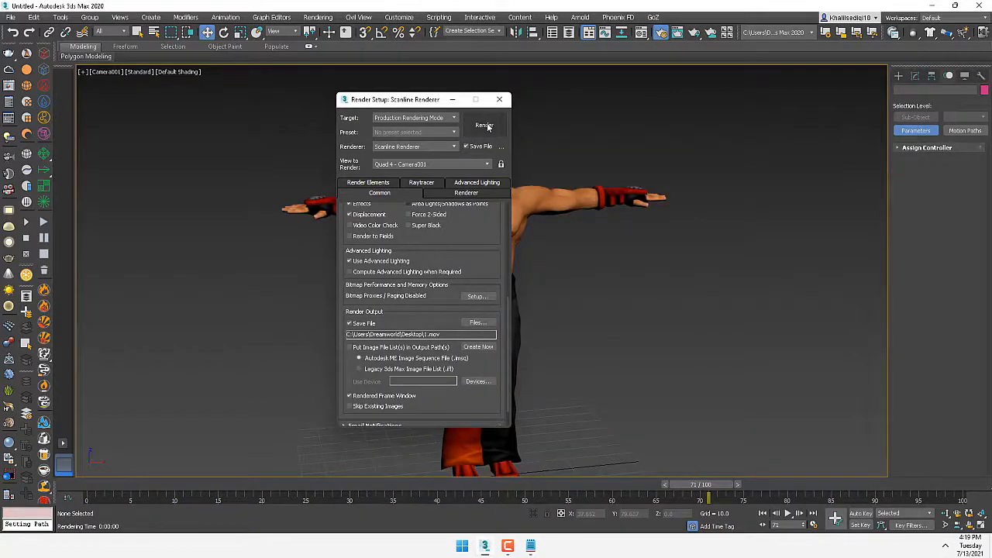
Move Render Setup off the character, show safe frames and orbit the camera slightly around the character, then activate Dolly Camera.
drag(404, 104, 741, 132)
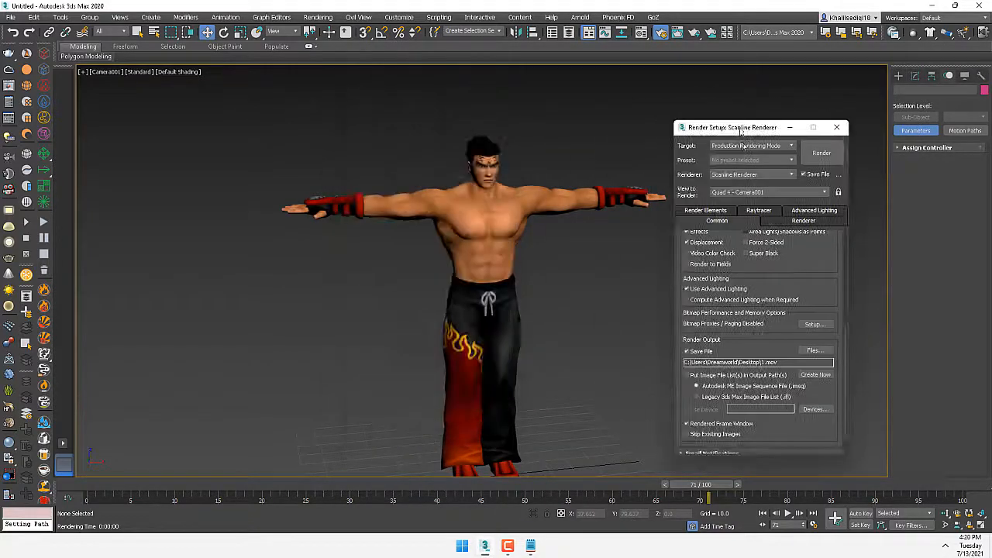
key(shift+f)
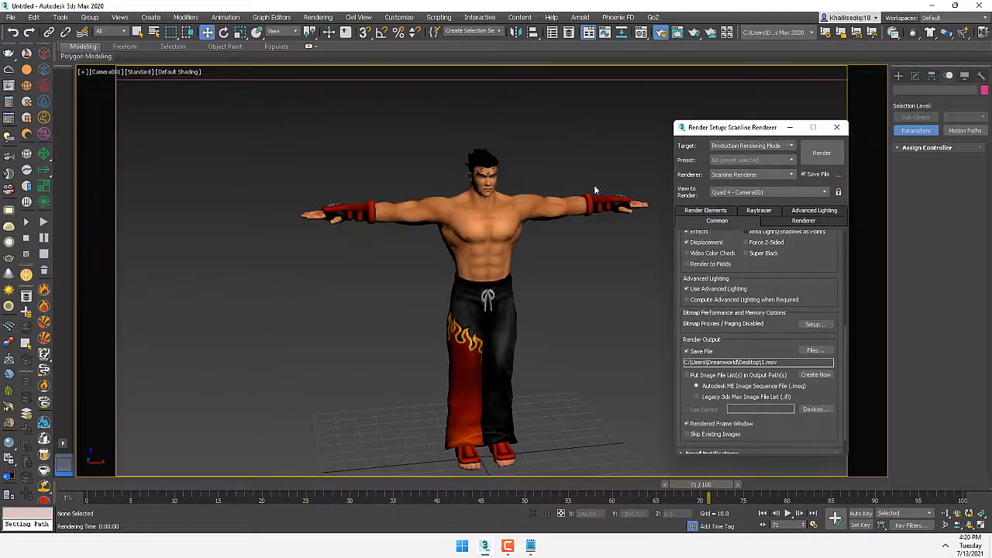
alt+middle_drag(487, 258, 483, 249)
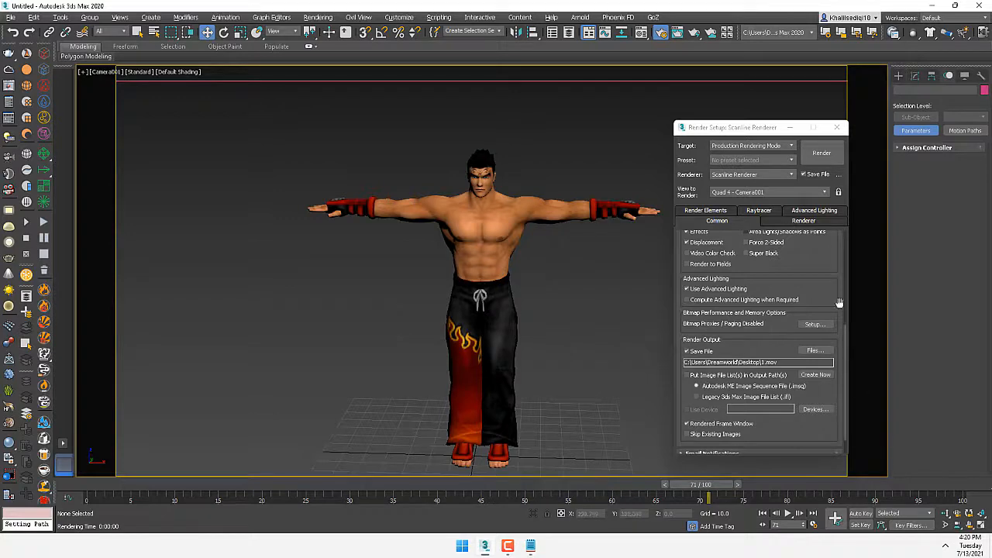
click(945, 513)
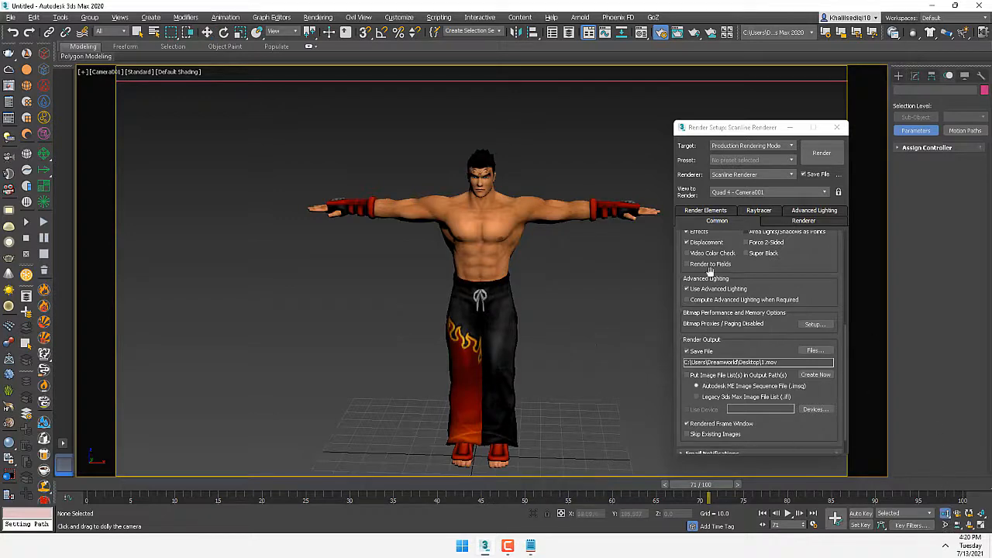
Set the output size to 883x497, render frames 1 to 100 to 1.mov and close the rendered frame window.
scroll(793, 284, up, 6)
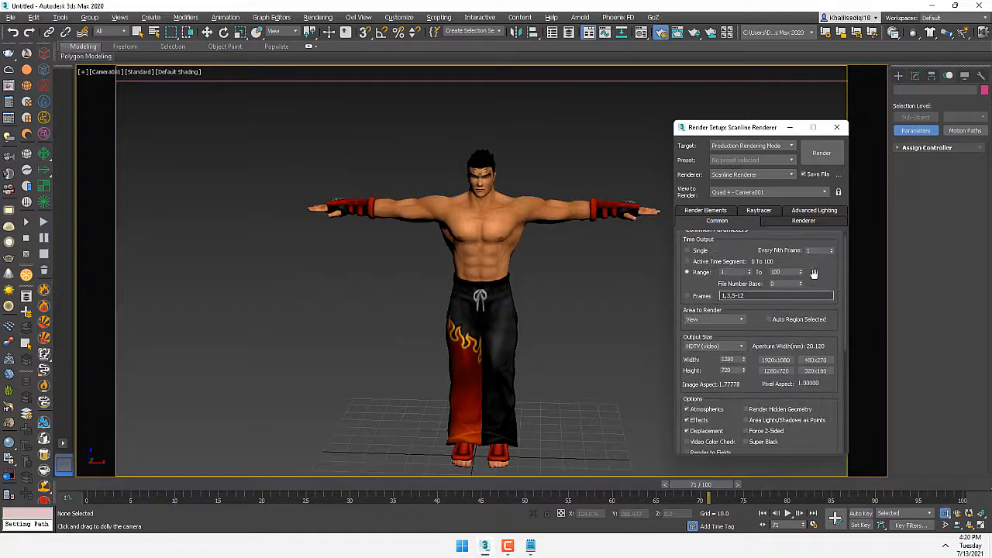
scroll(826, 269, down, 3)
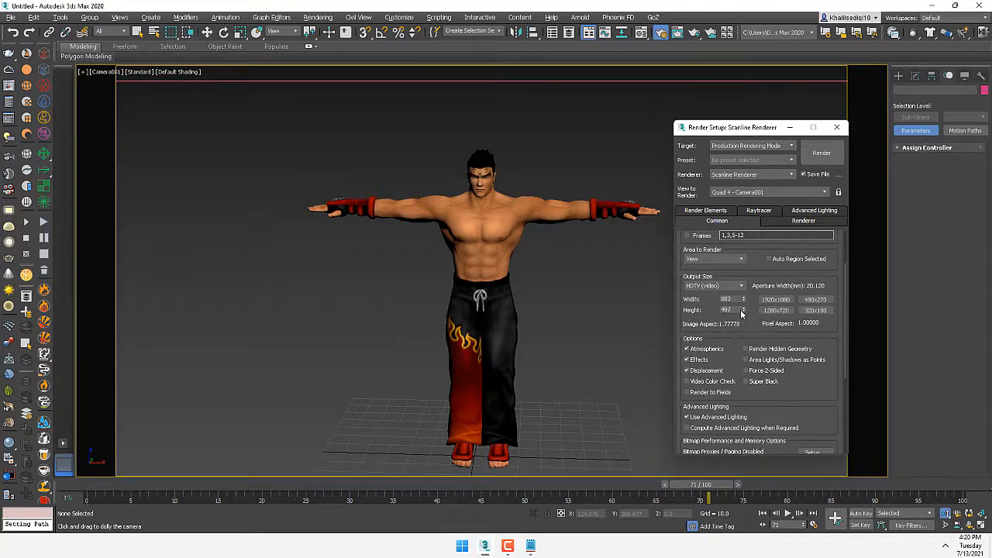
click(809, 157)
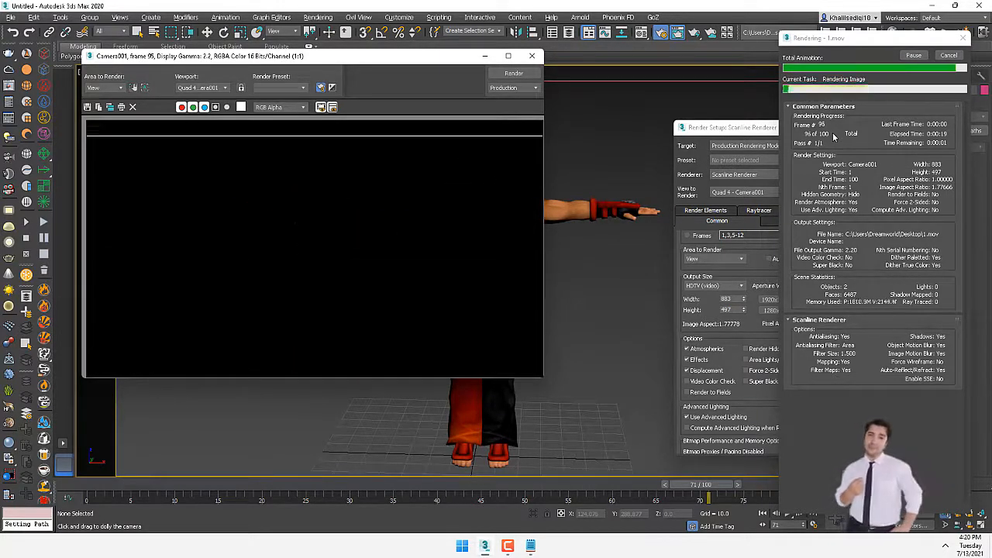
click(532, 55)
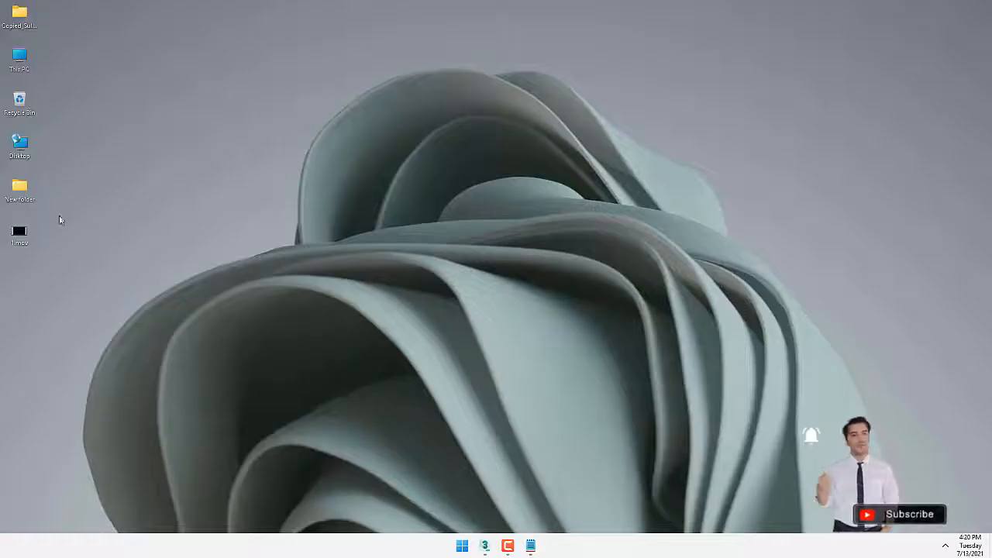
Play 1.mov from the Windows desktop with MPC-HC, close the player and return to 3ds Max.
right_click(18, 233)
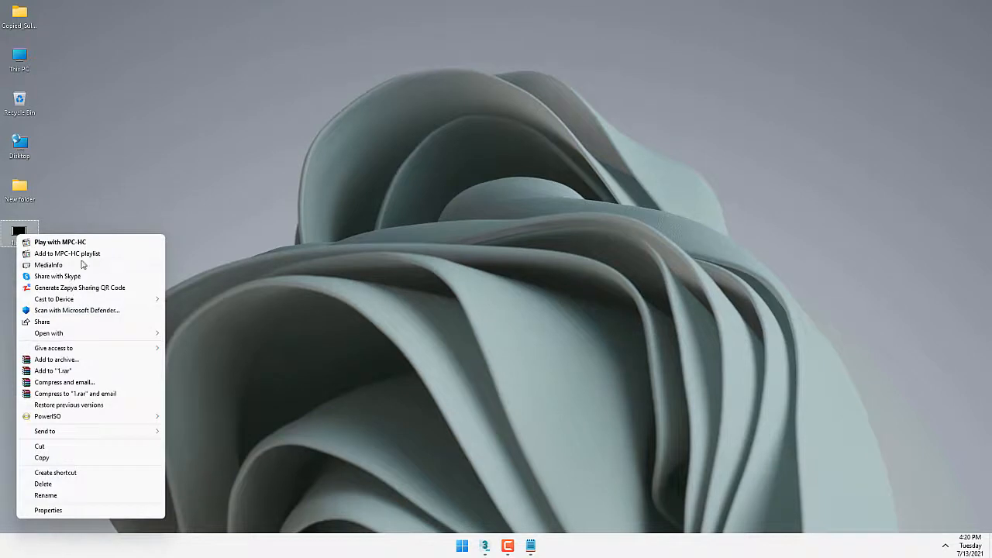
click(86, 241)
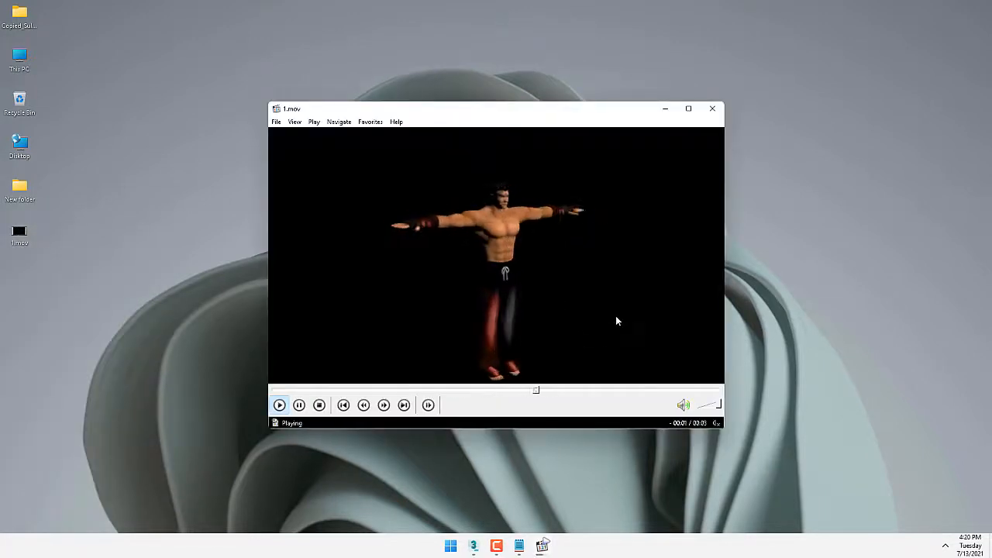
click(713, 109)
click(484, 546)
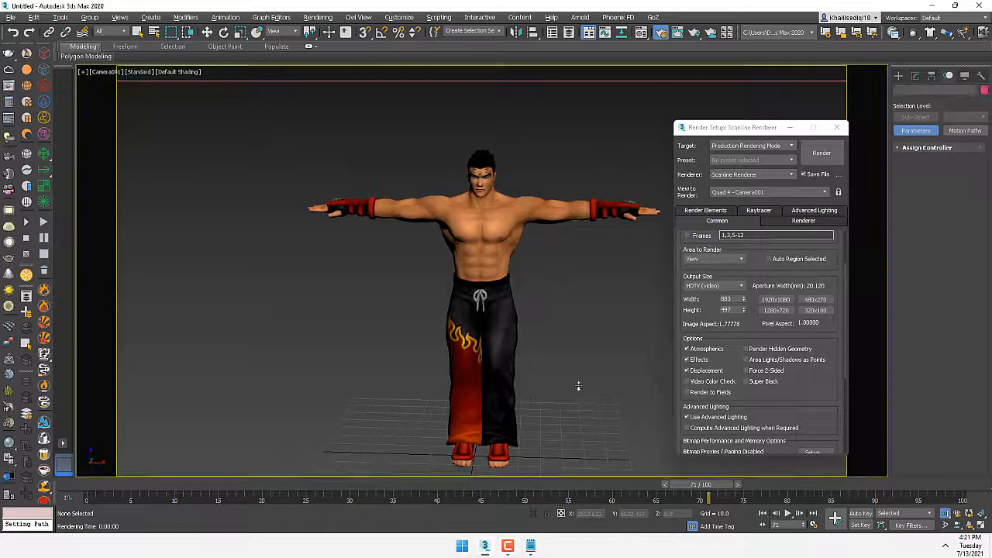
Close Render Setup, play the camera animation and scrub the timeline to review the view around the character.
click(837, 128)
click(788, 515)
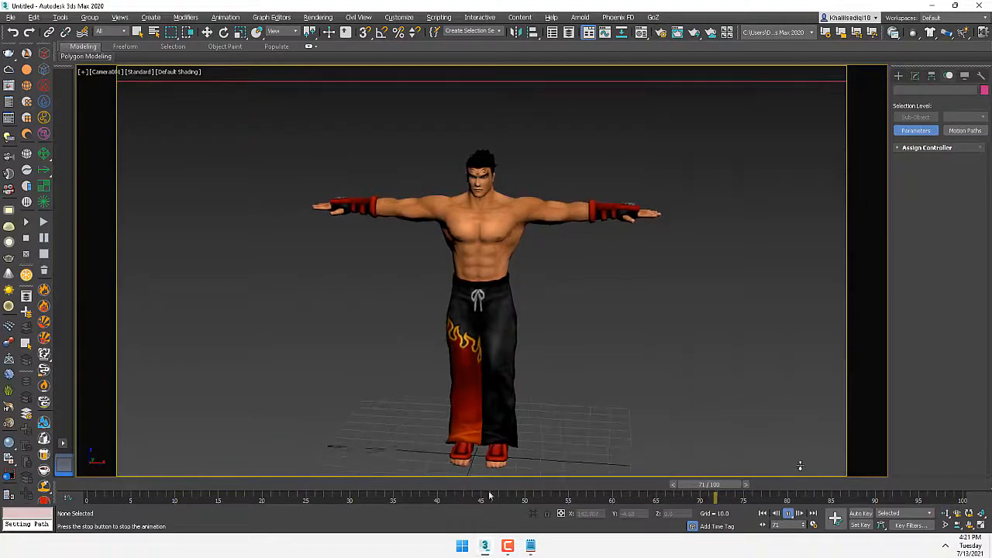
drag(232, 495, 92, 500)
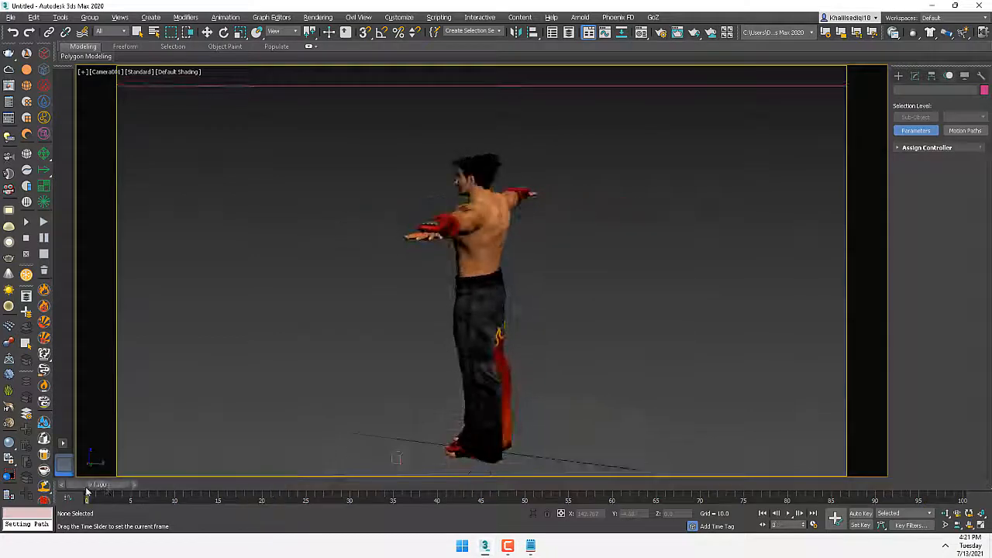
drag(247, 500, 939, 501)
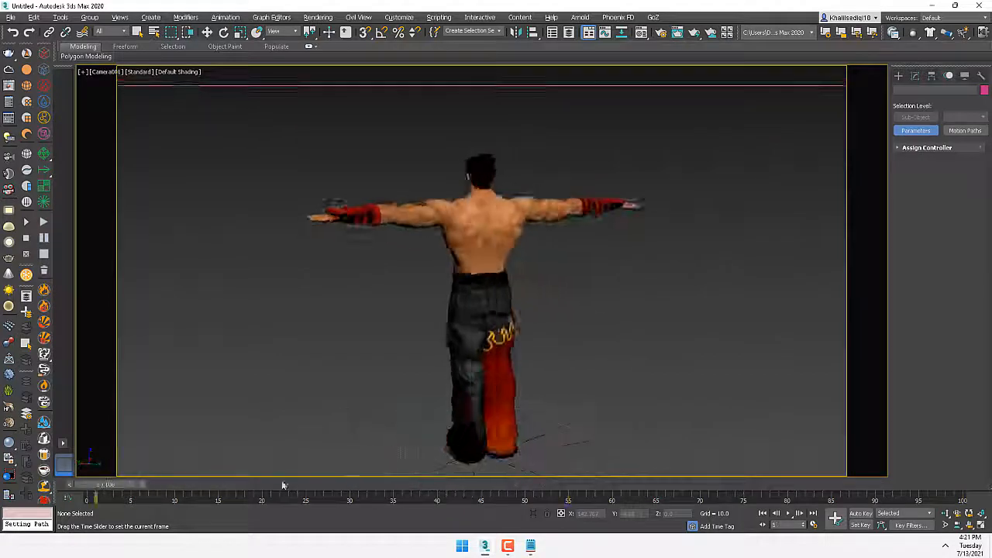
drag(603, 486, 820, 486)
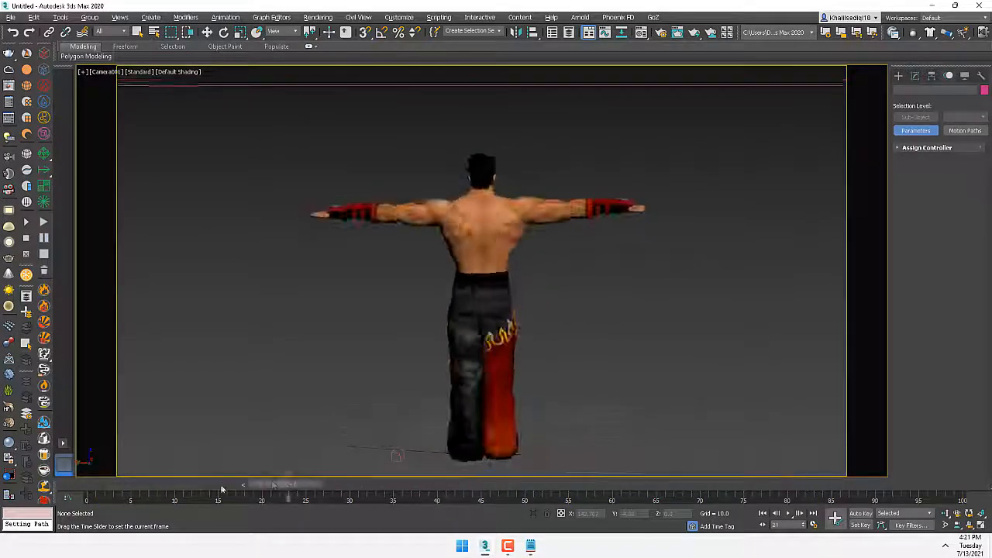
drag(221, 489, 132, 486)
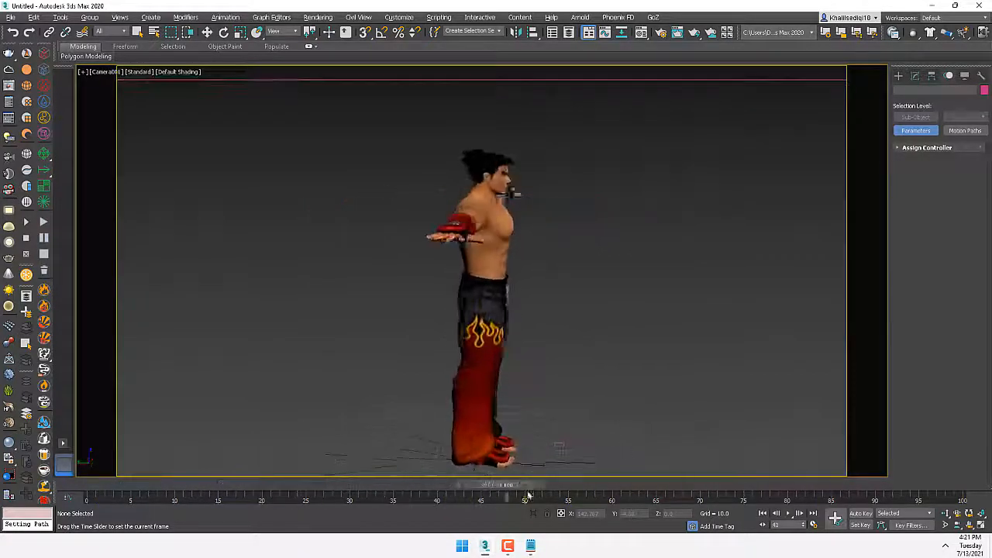
drag(707, 494, 768, 496)
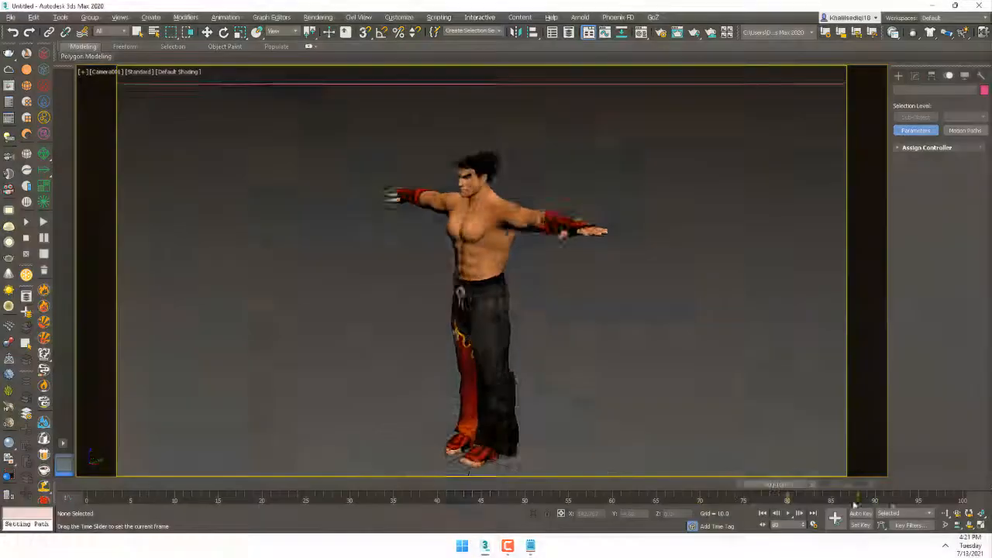